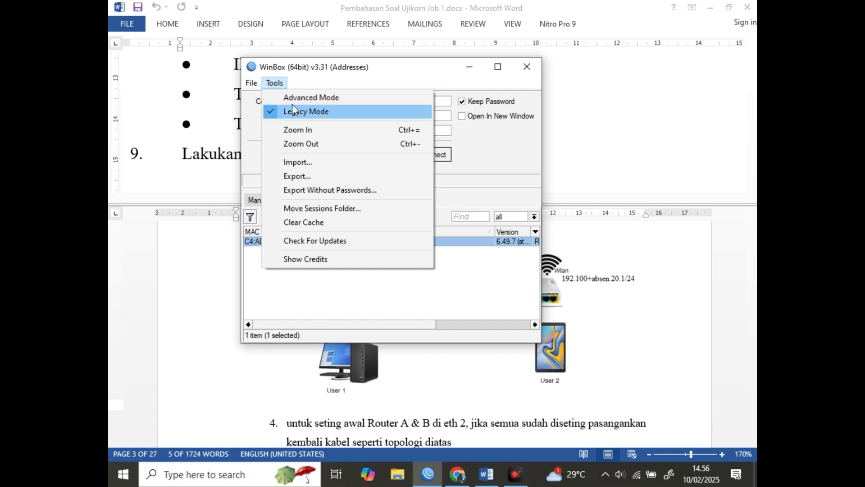
# Connect to the discovered hAP router and cancel the Change Password Now prompt
pyautogui.click(339, 74)
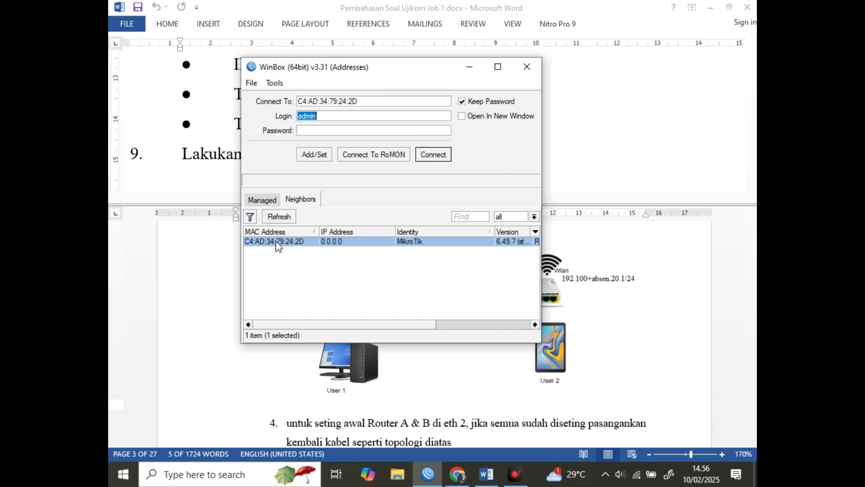
pyautogui.click(445, 158)
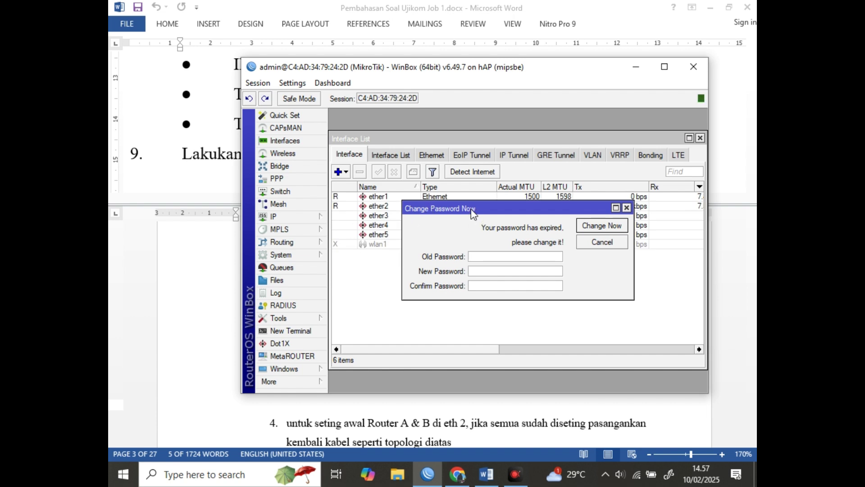
pyautogui.moveTo(471, 208); pyautogui.dragTo(433, 137)
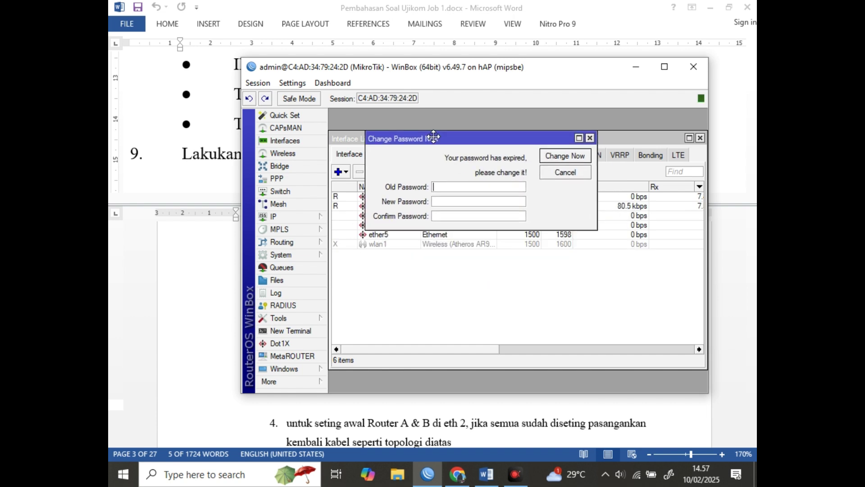
pyautogui.click(565, 172)
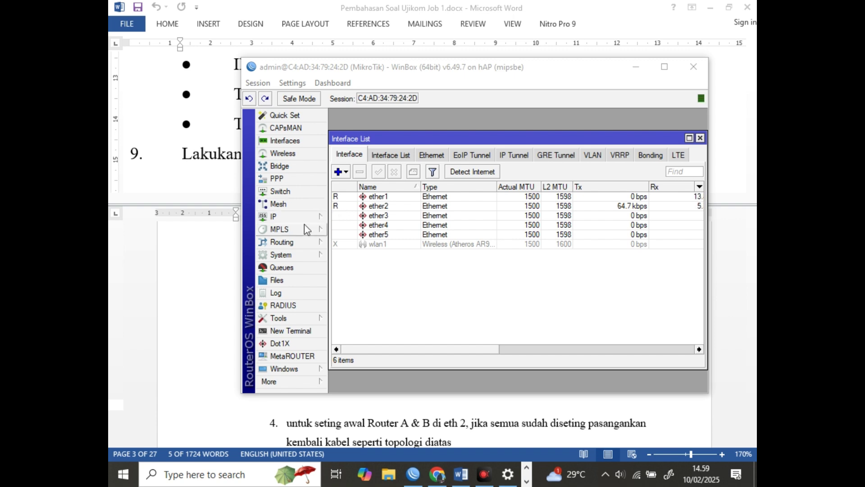
# Reset the router configuration with No Default Configuration ticked and confirm the reboot
pyautogui.click(298, 260)
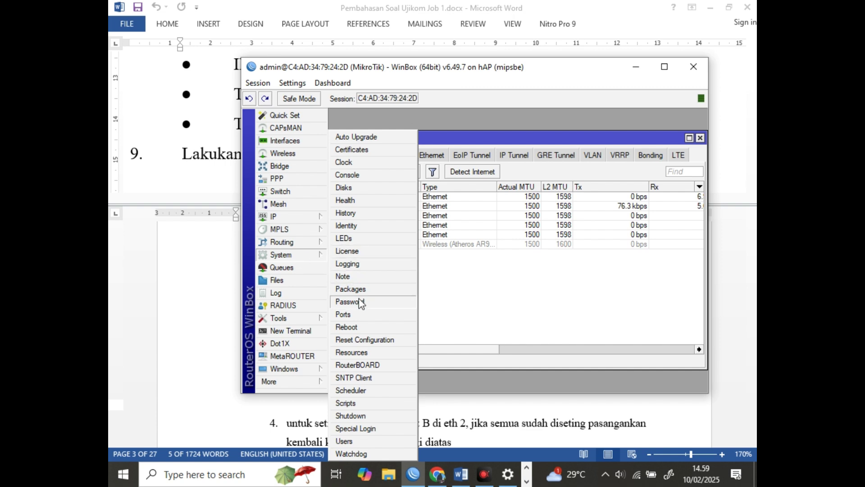
pyautogui.click(361, 346)
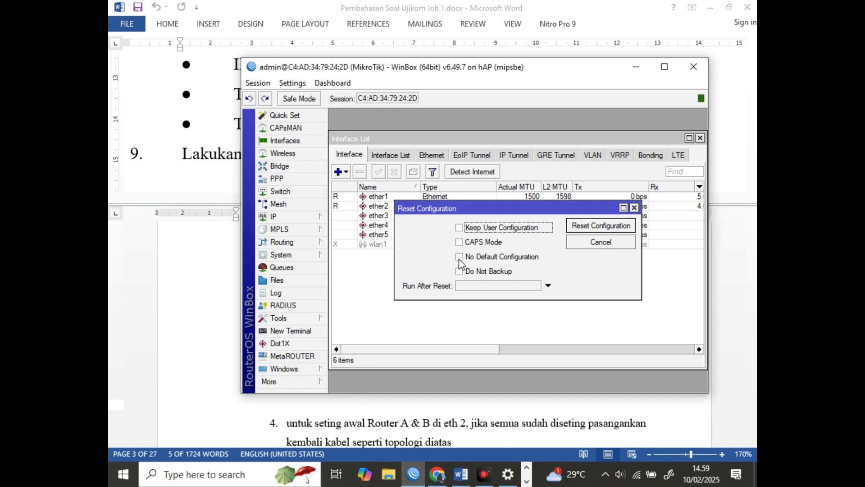
pyautogui.click(460, 259)
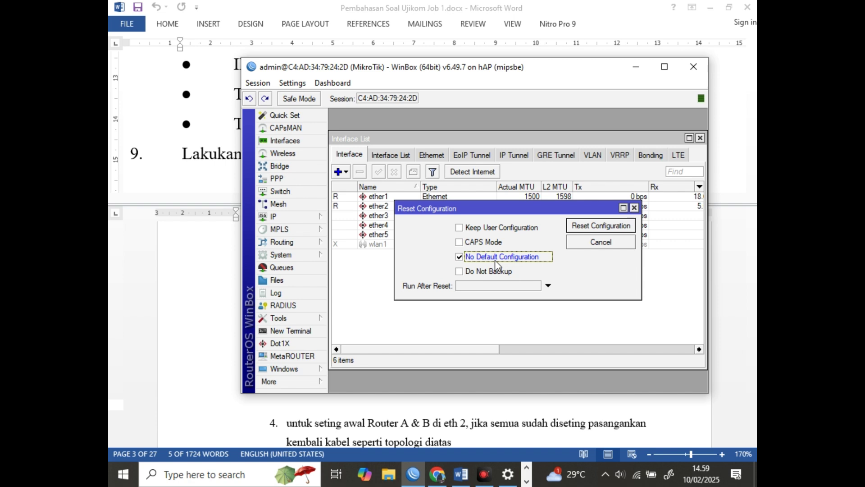
pyautogui.click(608, 227)
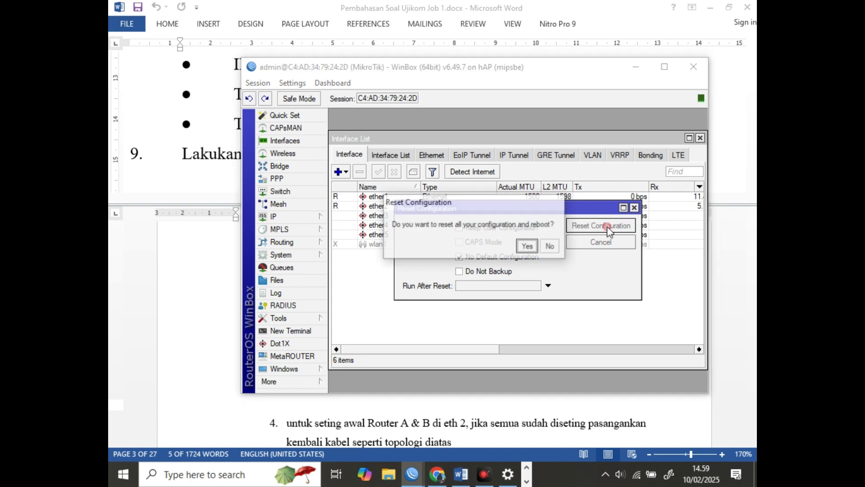
pyautogui.click(528, 247)
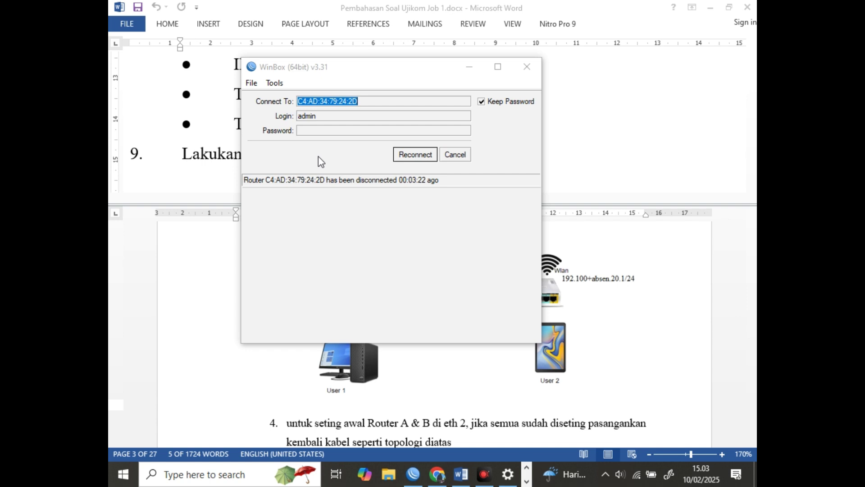
# Reconnect to the rebooted router and cancel the Change Password Now dialog
pyautogui.click(416, 154)
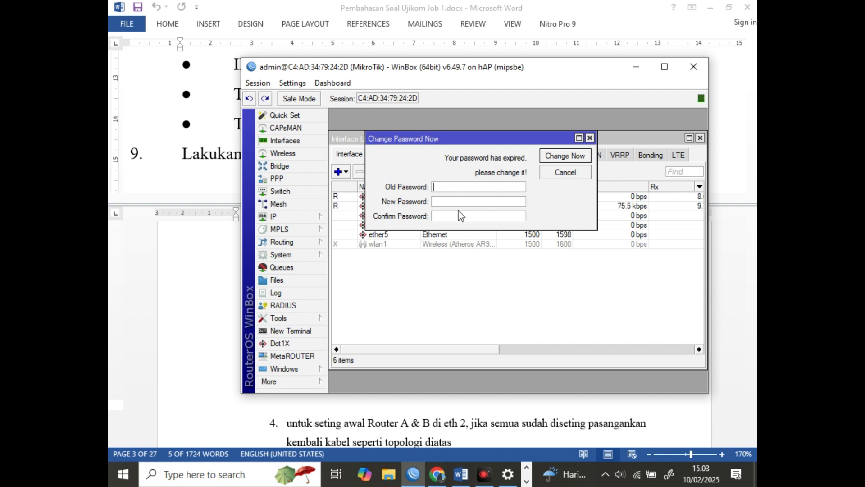
pyautogui.click(567, 173)
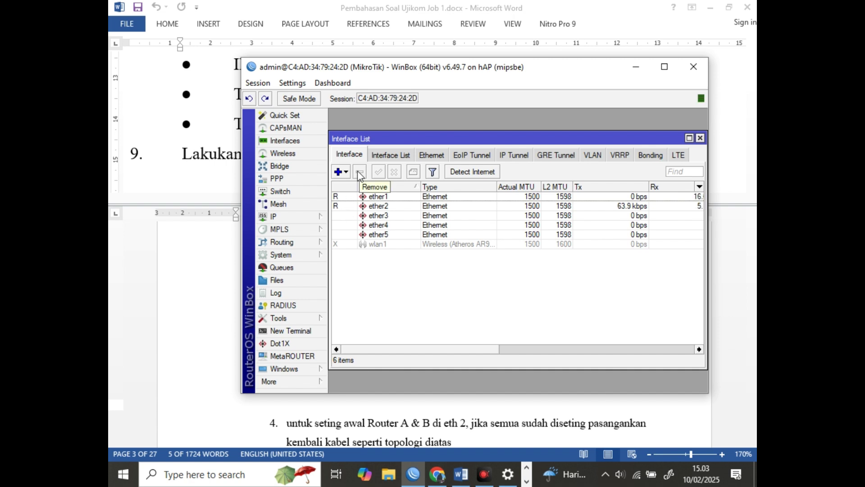
# Set the System Identity to Router-A_ followed by the owner's name and save it
pyautogui.click(288, 255)
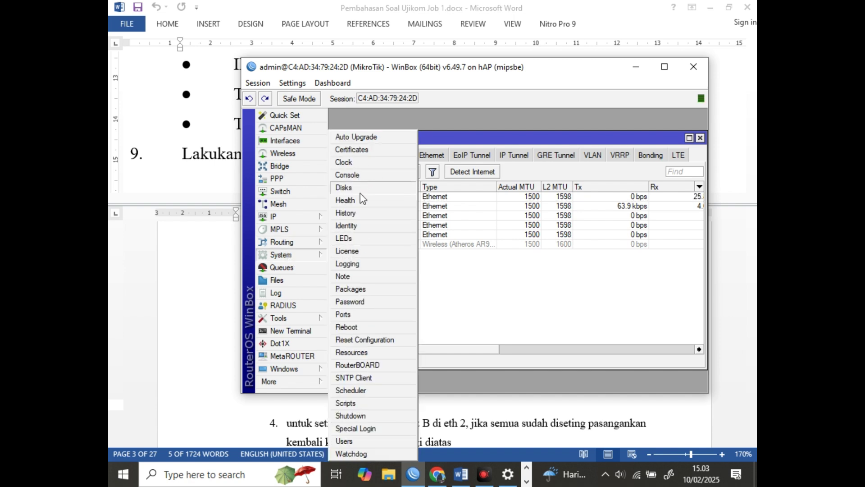
pyautogui.click(361, 228)
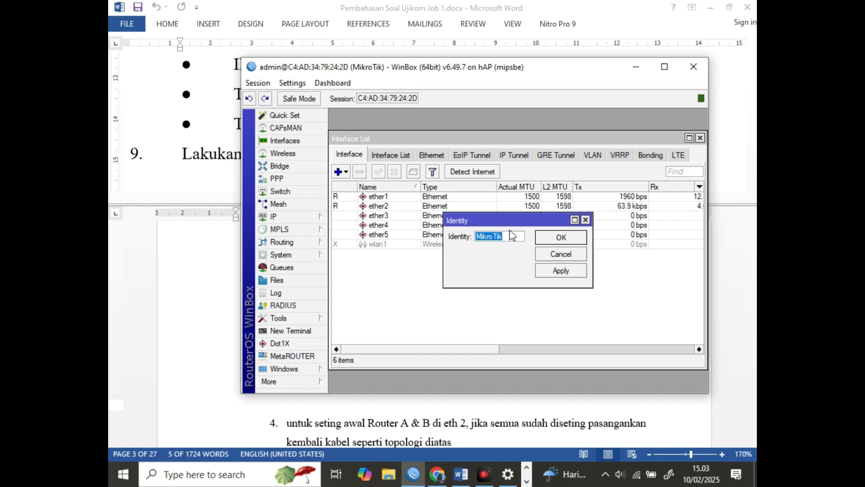
pyautogui.write('Router-A_R')
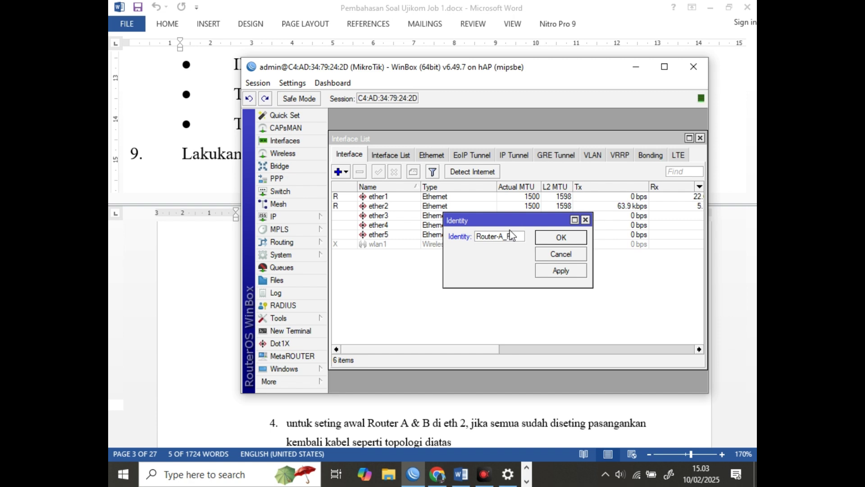
pyautogui.write('rivat')
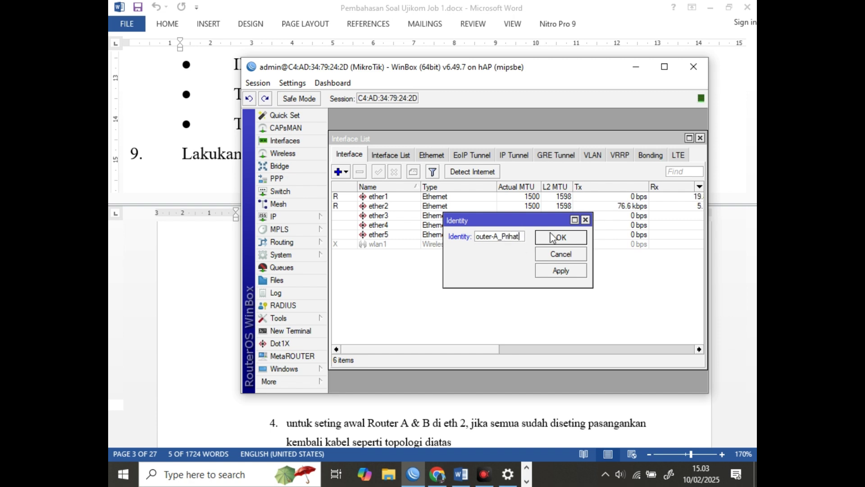
pyautogui.moveTo(541, 223); pyautogui.dragTo(459, 167)
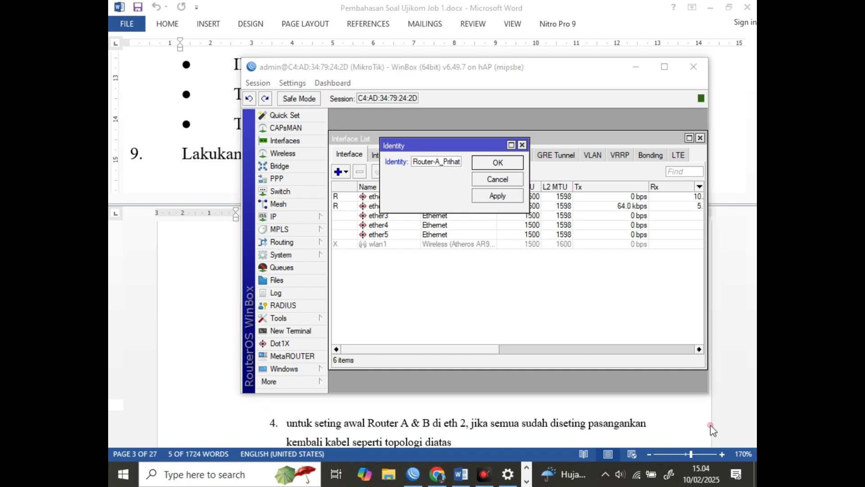
pyautogui.click(498, 163)
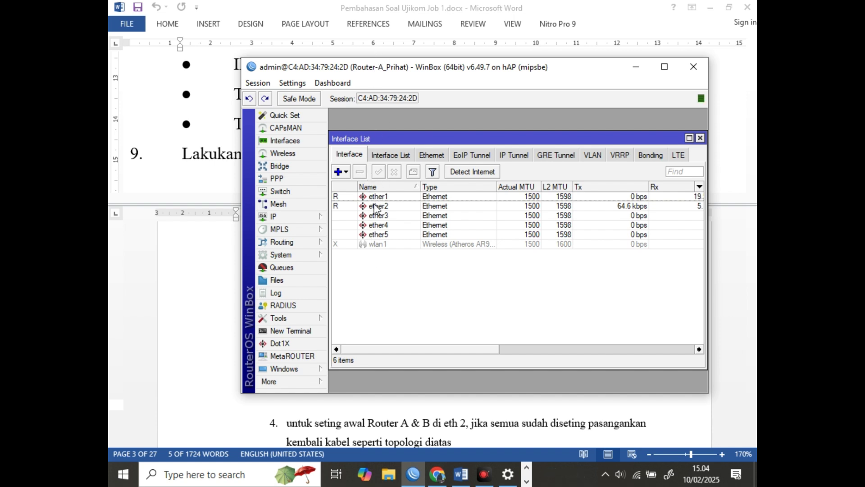
# Start a new DHCP client under IP and check the topology diagram in the Word guide
pyautogui.click(285, 220)
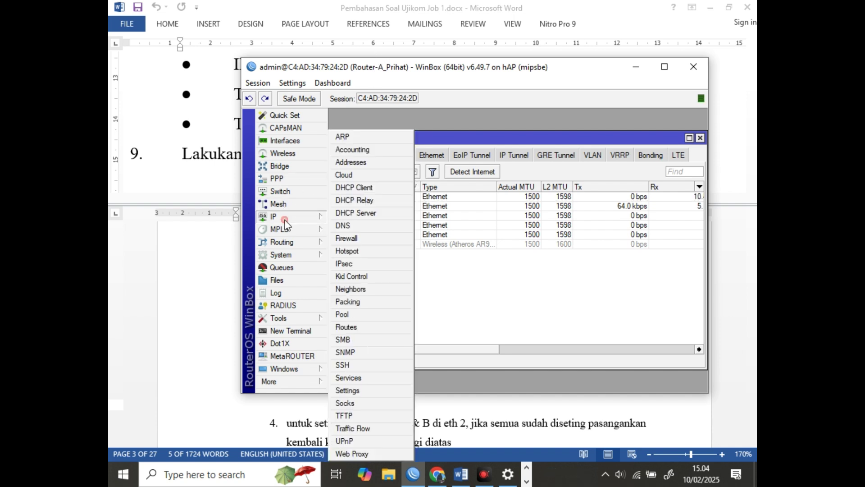
pyautogui.click(357, 189)
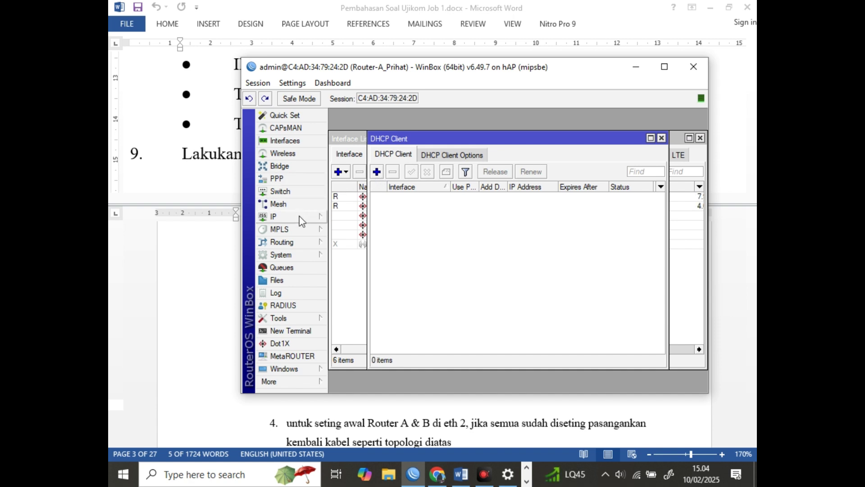
pyautogui.click(377, 171)
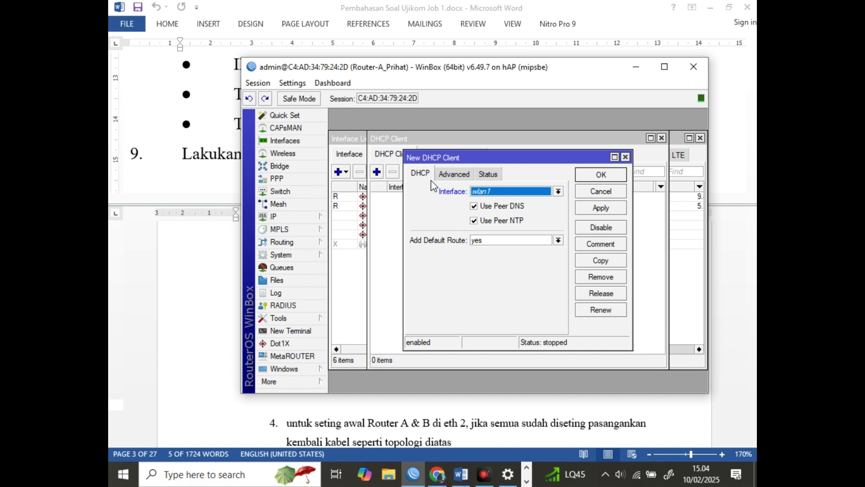
pyautogui.click(485, 196)
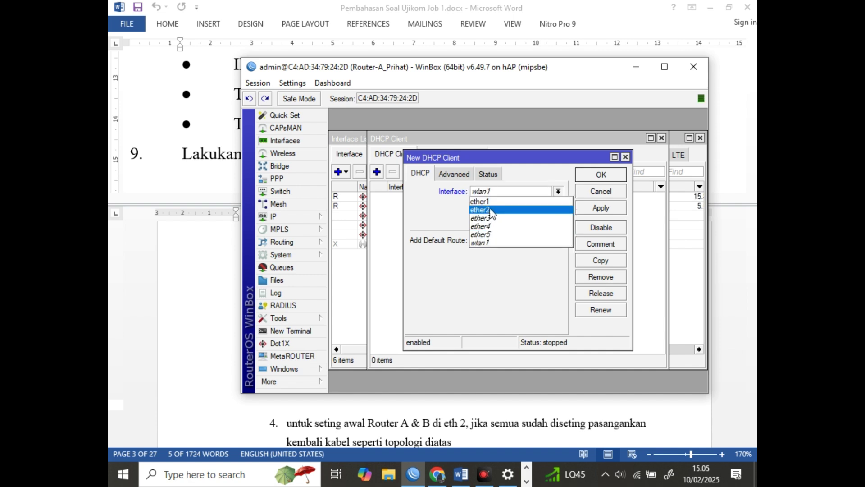
pyautogui.click(203, 309)
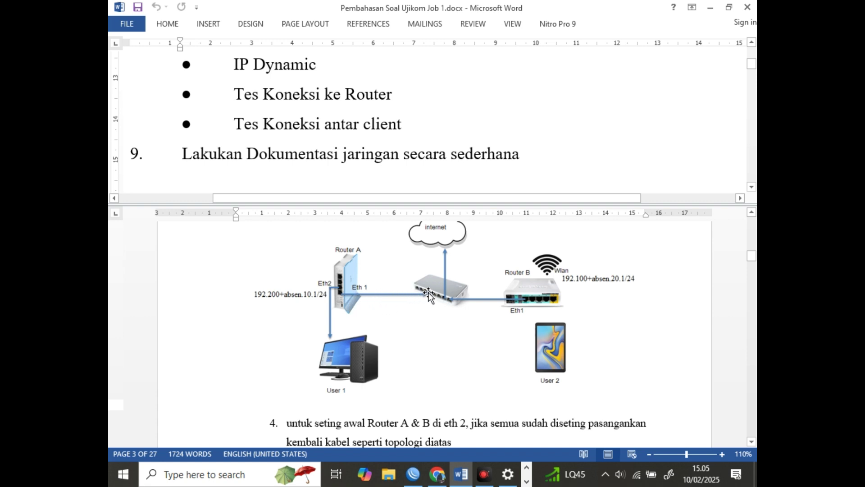
pyautogui.click(413, 474)
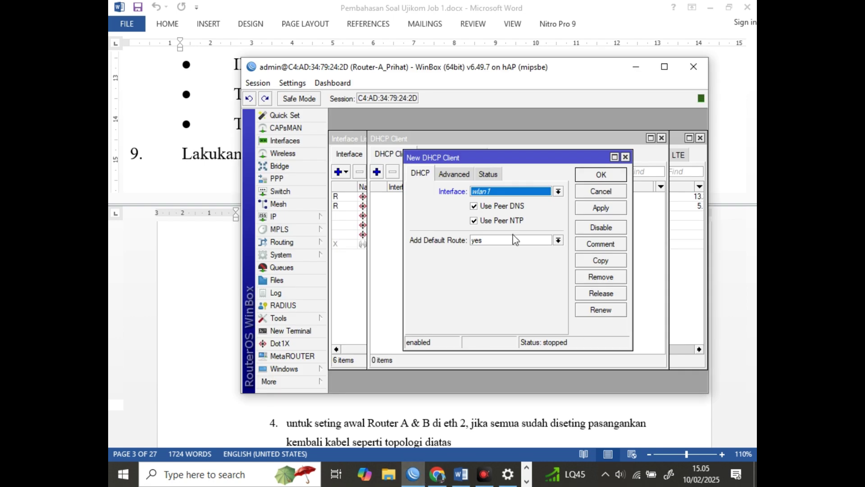
# Set the DHCP client to ether1 without adding a default route and apply it
pyautogui.click(493, 191)
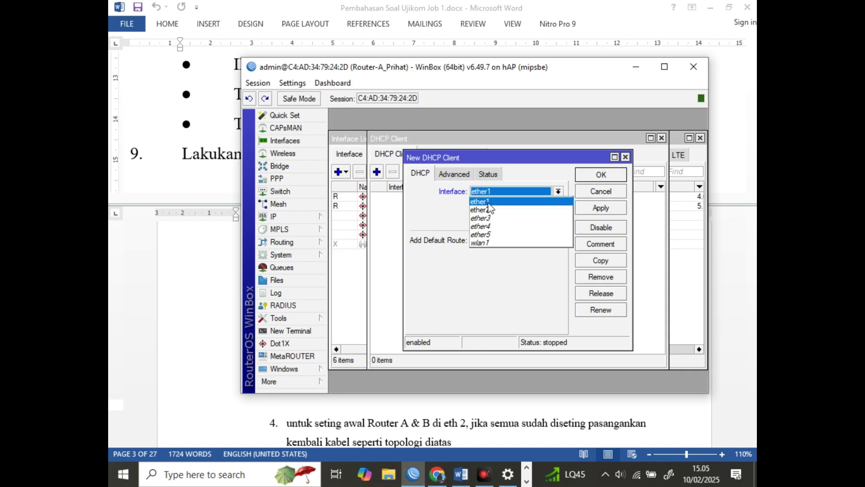
pyautogui.click(488, 204)
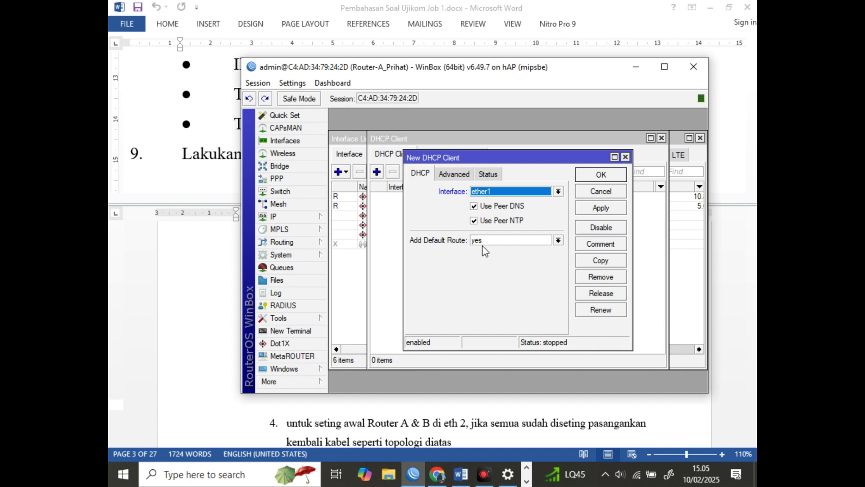
pyautogui.click(497, 243)
pyautogui.click(496, 253)
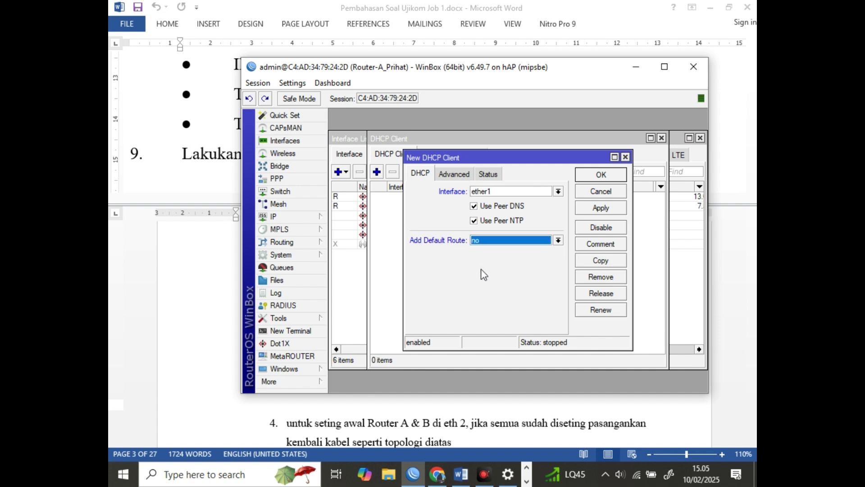
pyautogui.click(599, 208)
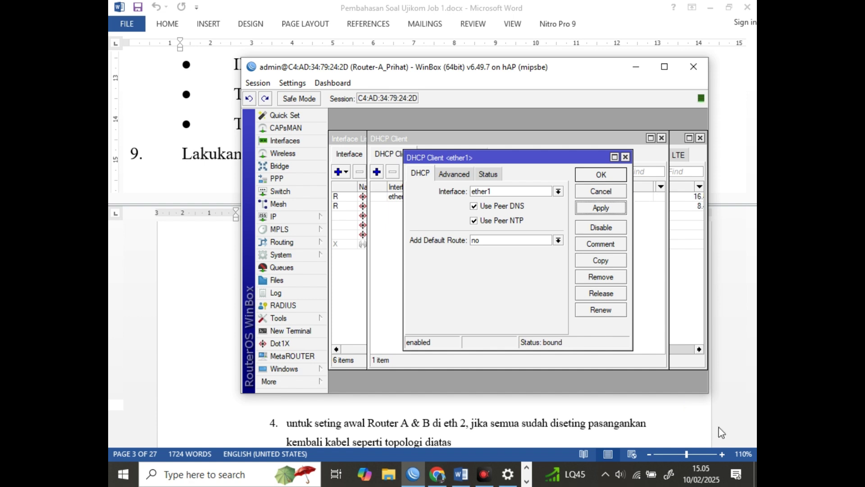
pyautogui.click(605, 175)
pyautogui.click(626, 197)
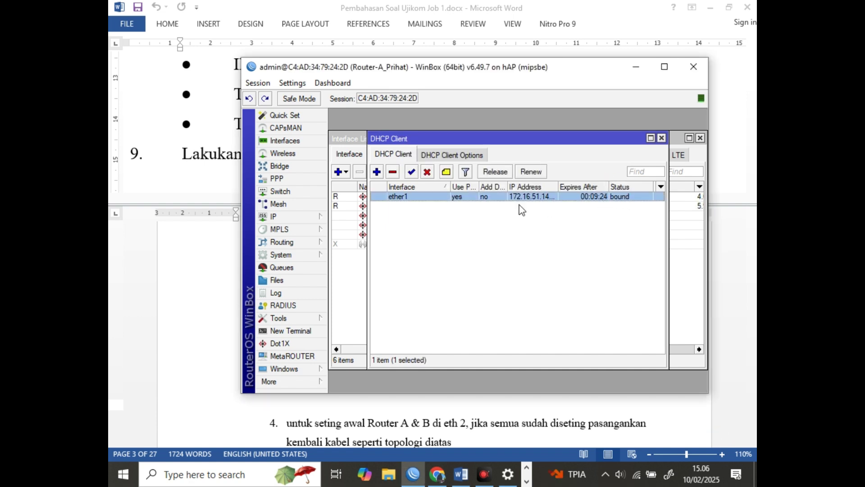
# List IP Addresses and widen the Address column to show 172.16.51.143/24 on ether1
pyautogui.click(283, 217)
pyautogui.click(351, 162)
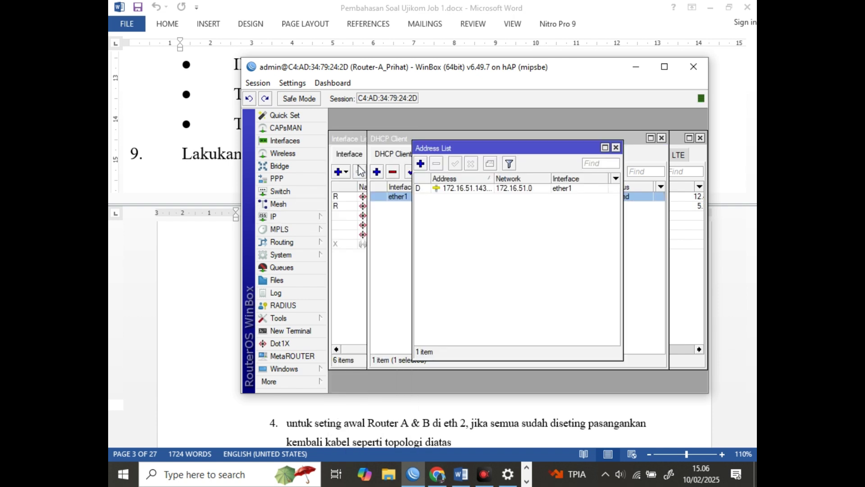
pyautogui.click(485, 189)
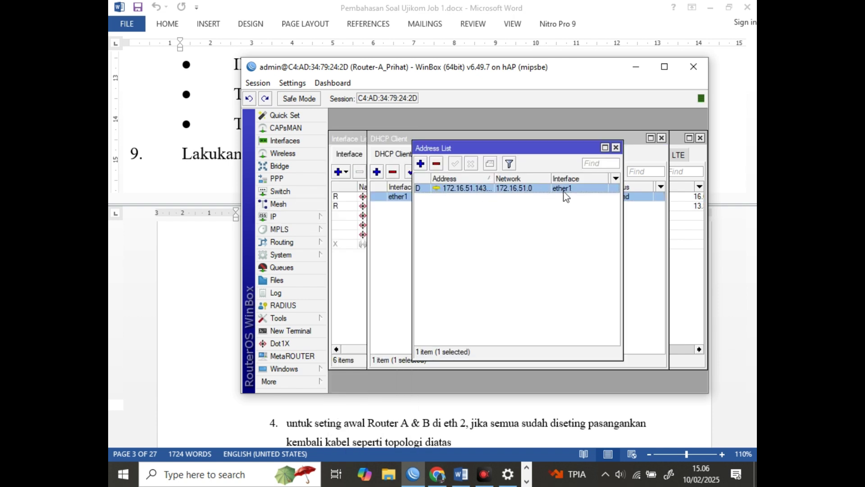
pyautogui.moveTo(494, 178); pyautogui.dragTo(508, 179)
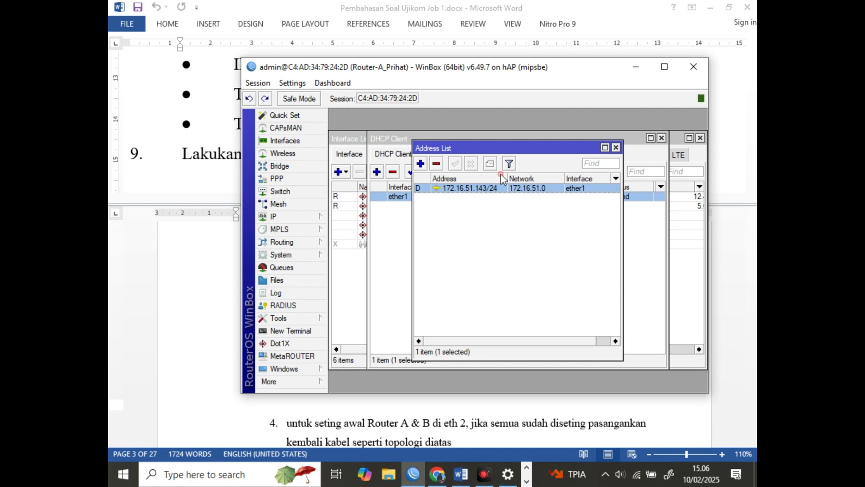
pyautogui.moveTo(484, 191)
# Scroll the Word guide to section 7, Konfigurasi ether2-Lan, and its example address
pyautogui.click(206, 156)
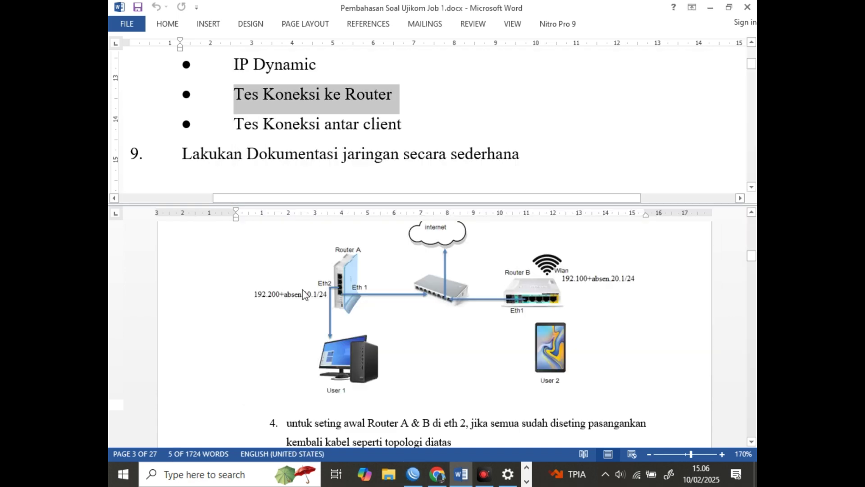
pyautogui.scroll(-2, 302, 288)
pyautogui.scroll(-8, 307, 293)
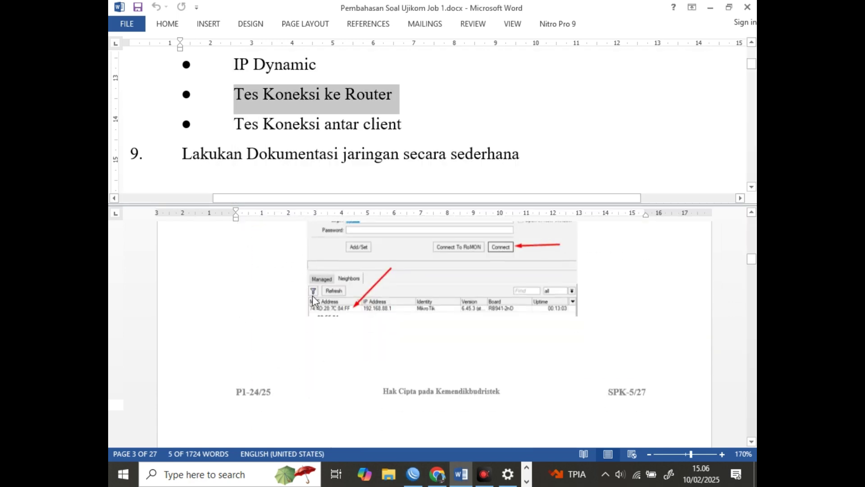
pyautogui.scroll(-10, 323, 302)
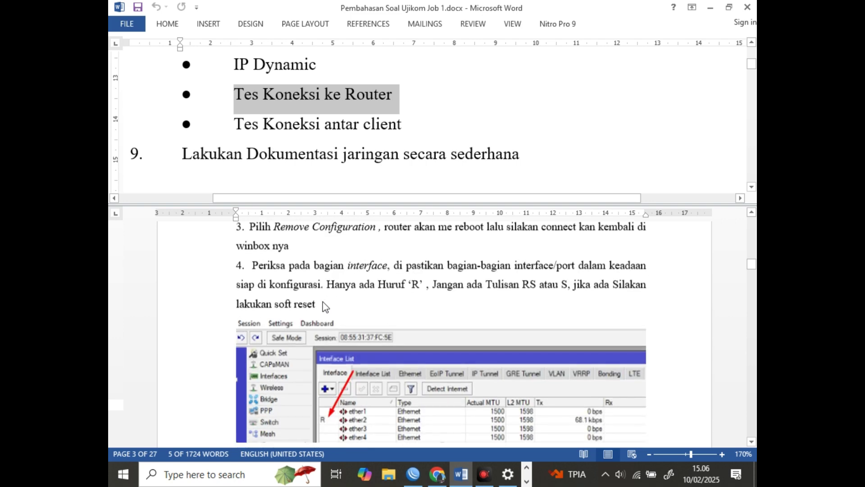
pyautogui.scroll(-10, 323, 301)
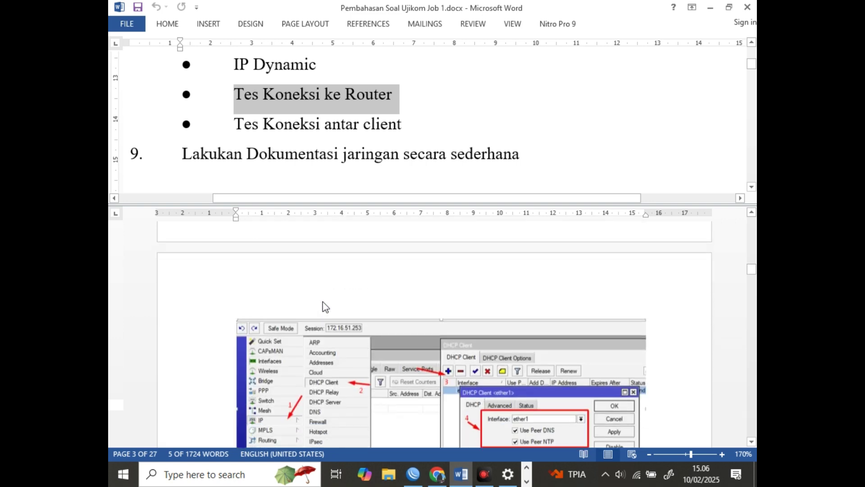
pyautogui.scroll(-5, 323, 302)
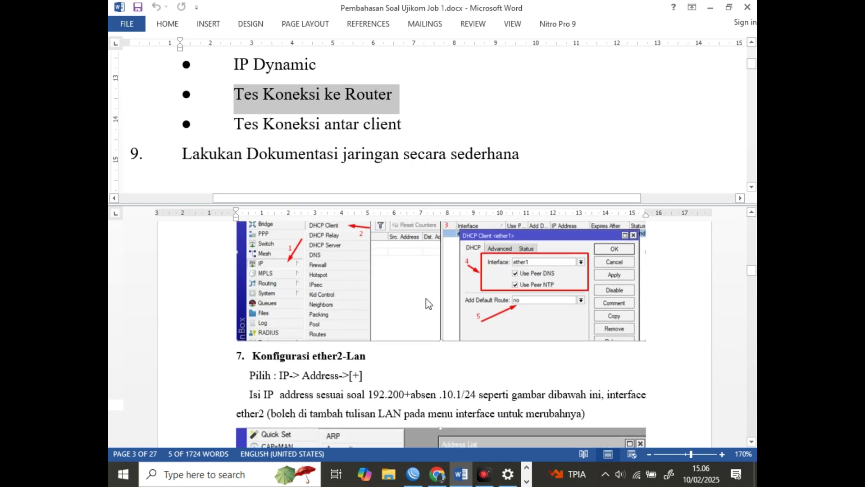
pyautogui.scroll(2, 374, 306)
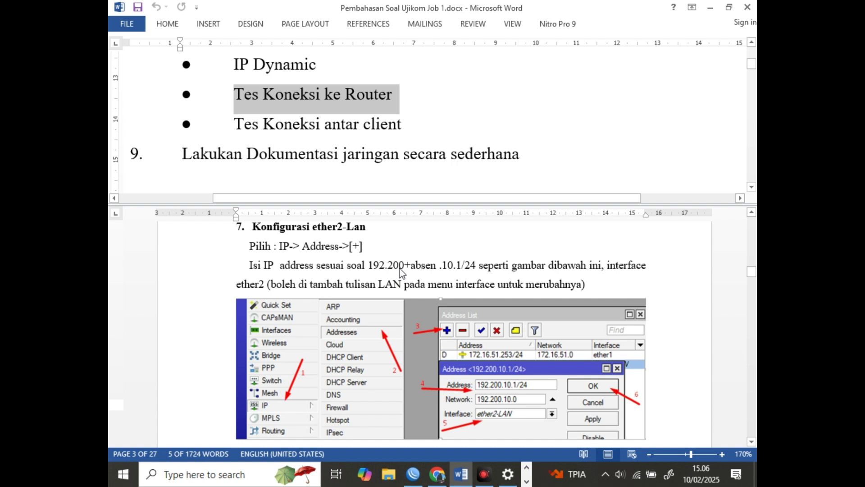
# Add the address 192.200.10.1/24 on interface ether2 in the Address List
pyautogui.click(411, 474)
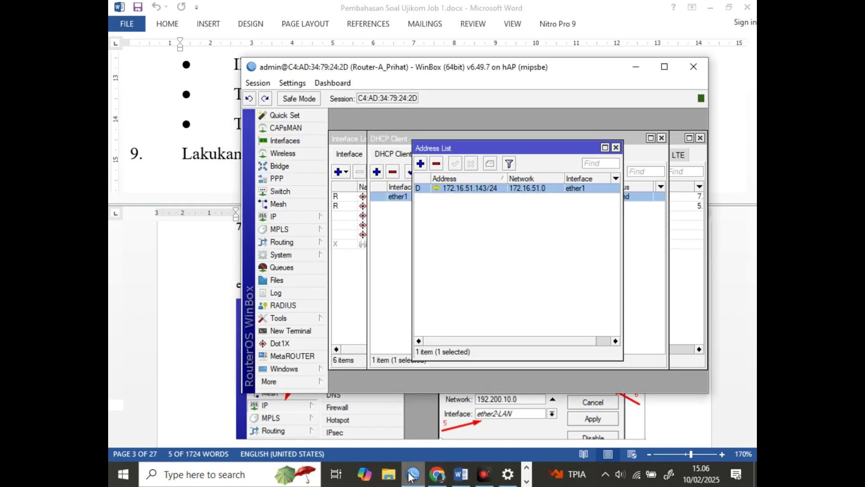
pyautogui.click(421, 165)
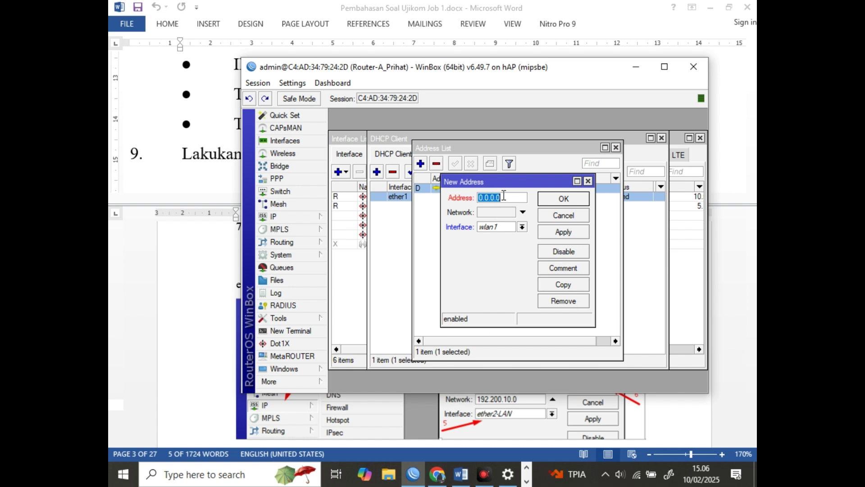
pyautogui.write('19')
pyautogui.write('2.200')
pyautogui.write('.10.')
pyautogui.write('1')
pyautogui.write('/24')
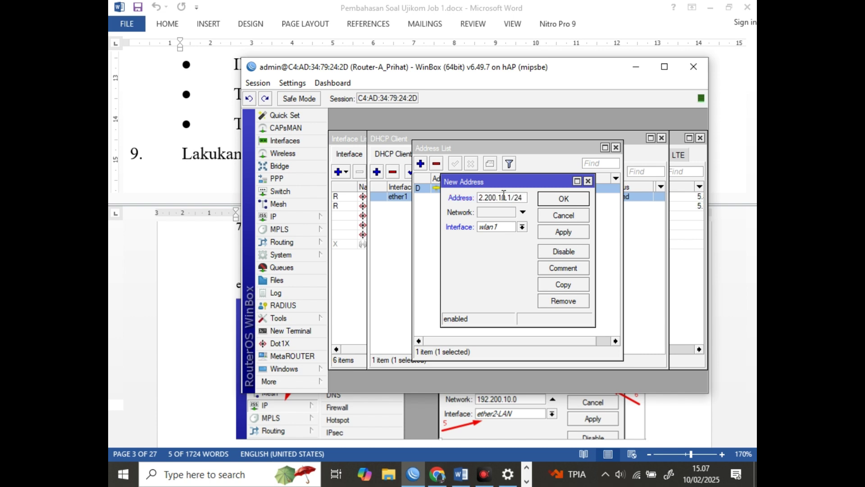
pyautogui.click(522, 226)
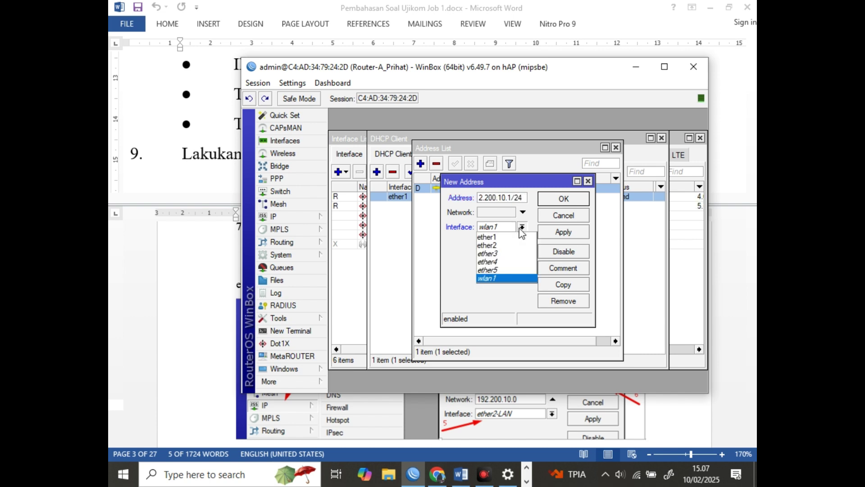
pyautogui.click(502, 245)
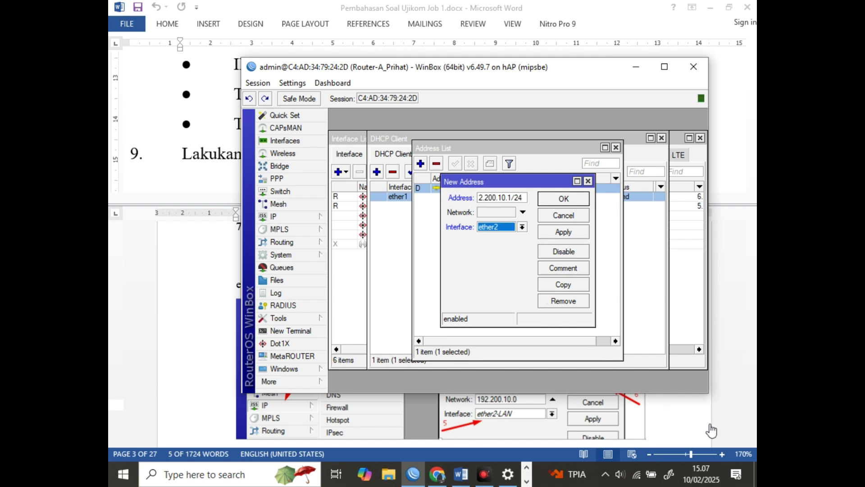
pyautogui.press('super+plus')
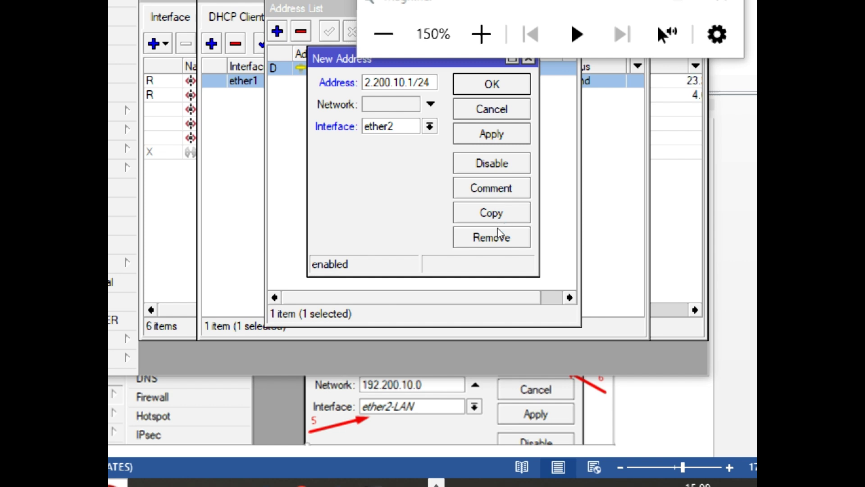
pyautogui.click(548, 200)
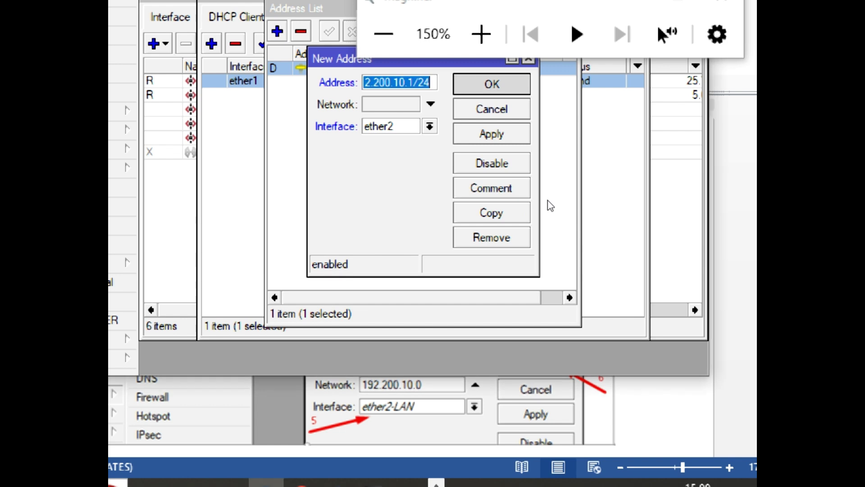
pyautogui.press('Return')
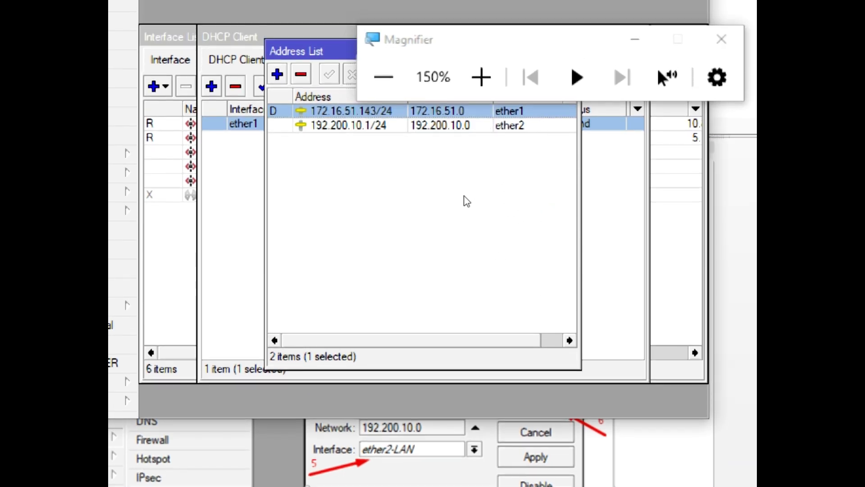
pyautogui.click(466, 202)
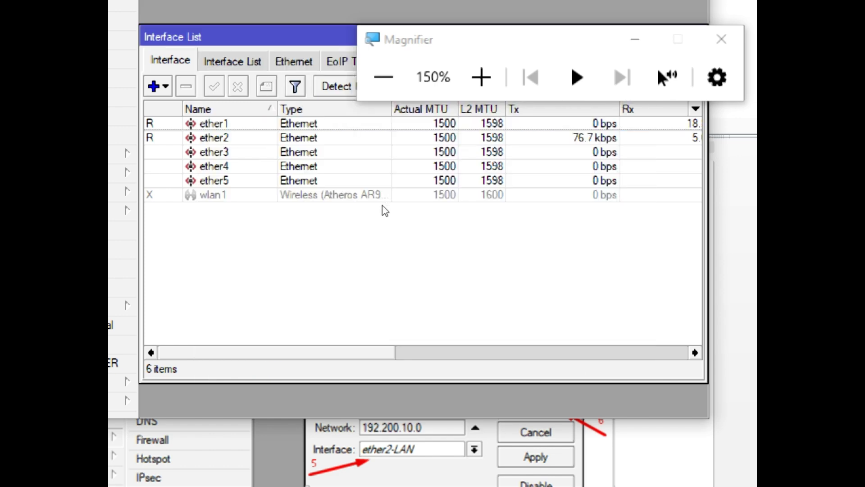
# Open ether2's properties and append -LAN to its name, making it ether2-LAN
pyautogui.press('Down')
pyautogui.press('Return')
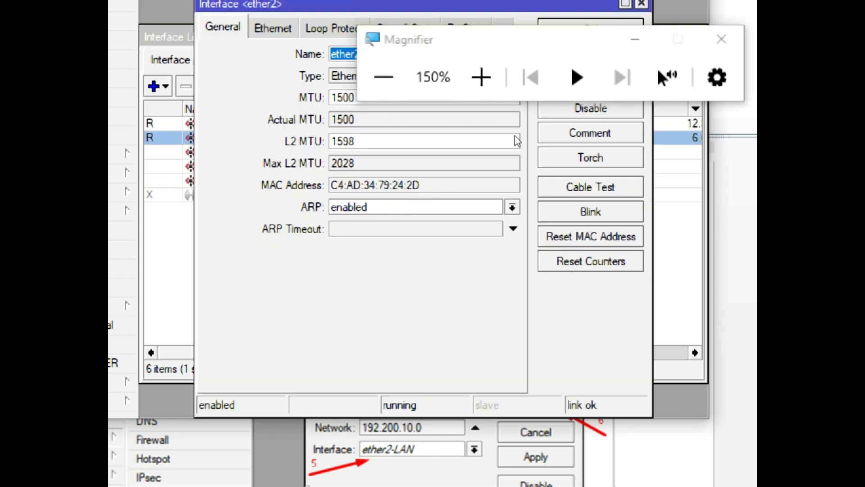
pyautogui.moveTo(509, 43); pyautogui.dragTo(532, 301)
pyautogui.click(484, 152)
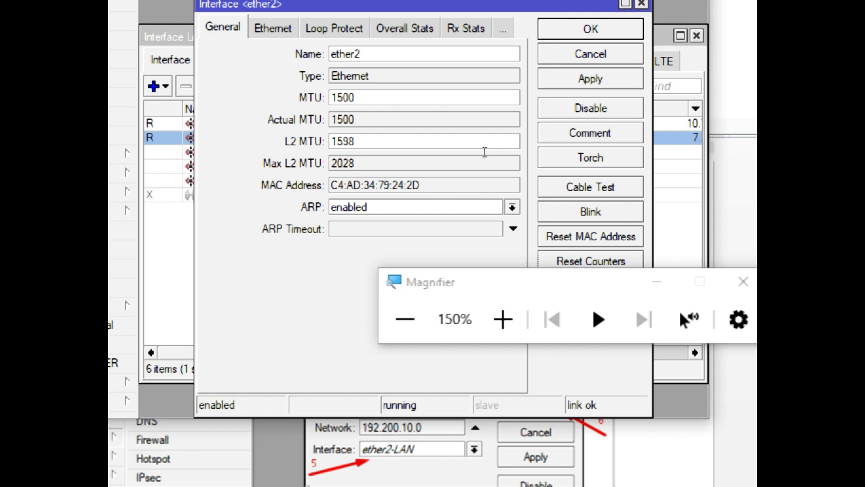
pyautogui.write('-LAN')
pyautogui.press('Return')
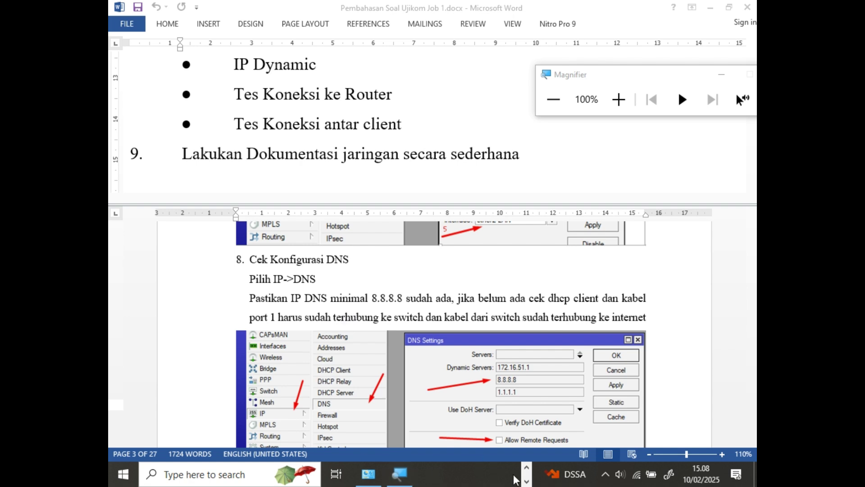
pyautogui.click(526, 468)
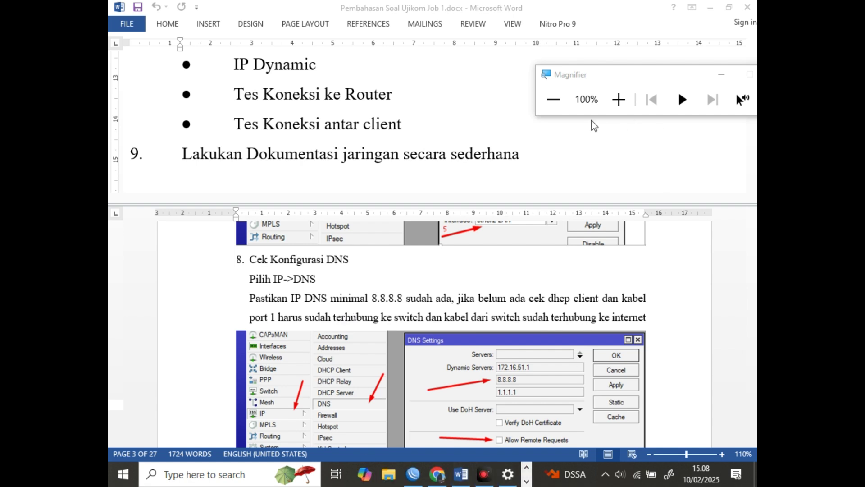
pyautogui.click(722, 74)
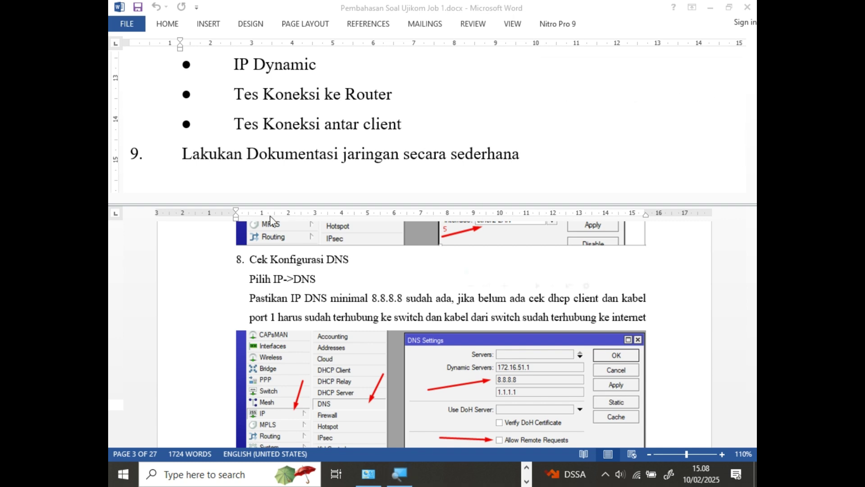
pyautogui.click(526, 478)
pyautogui.click(413, 474)
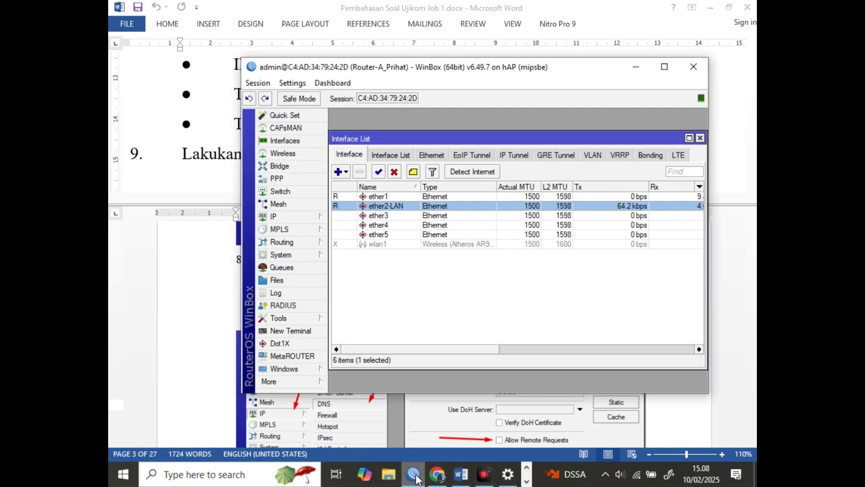
pyautogui.click(273, 216)
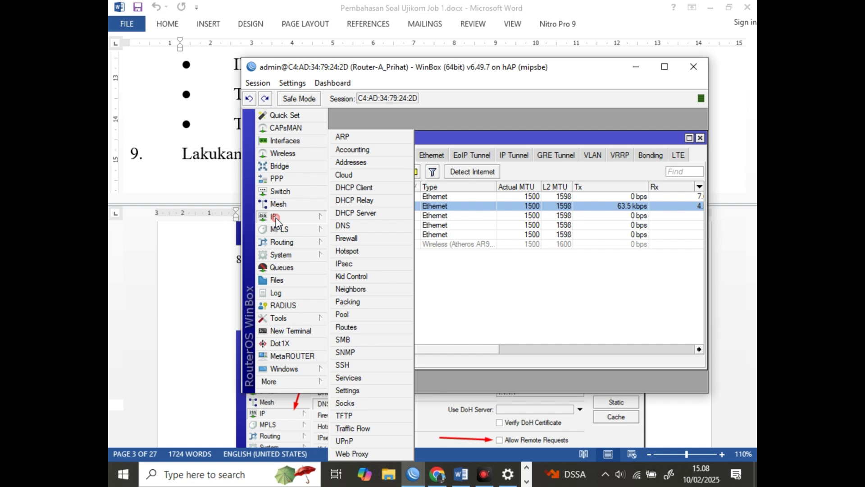
pyautogui.click(350, 230)
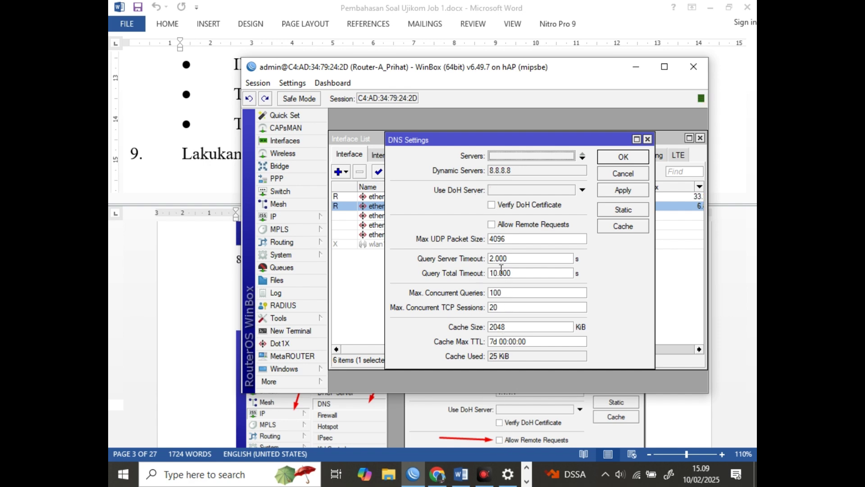
pyautogui.click(622, 161)
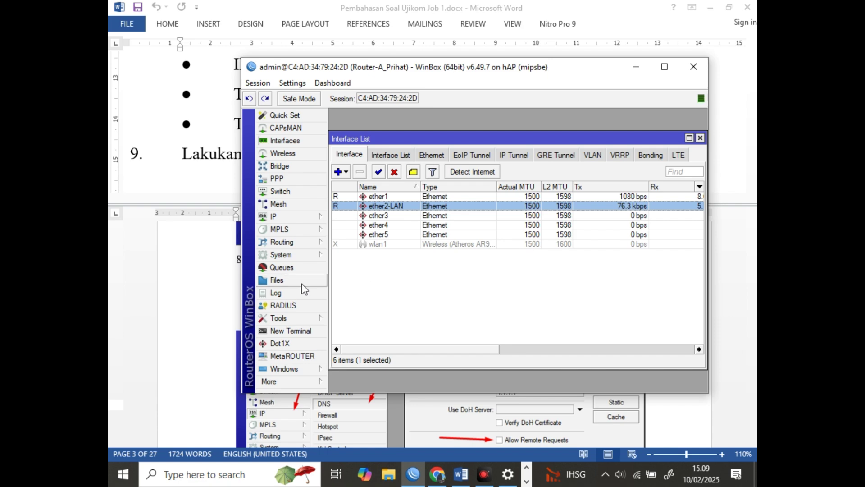
# Scroll the Word guide to section 9, Konfigurasi Routing static, then return to WinBox
pyautogui.click(221, 280)
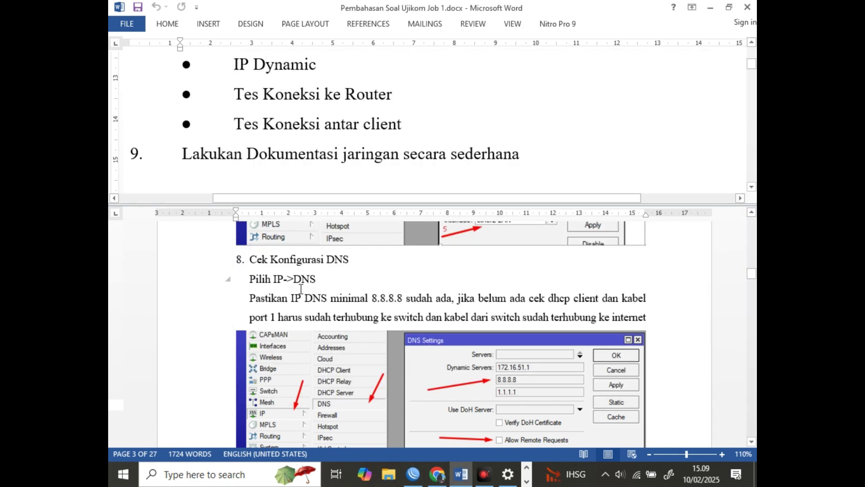
pyautogui.scroll(-6, 221, 279)
pyautogui.scroll(-4, 380, 298)
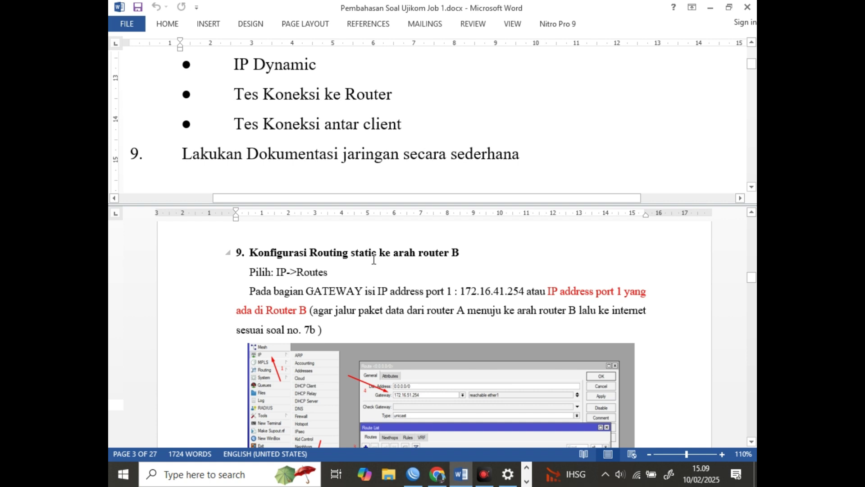
pyautogui.scroll(-1, 373, 259)
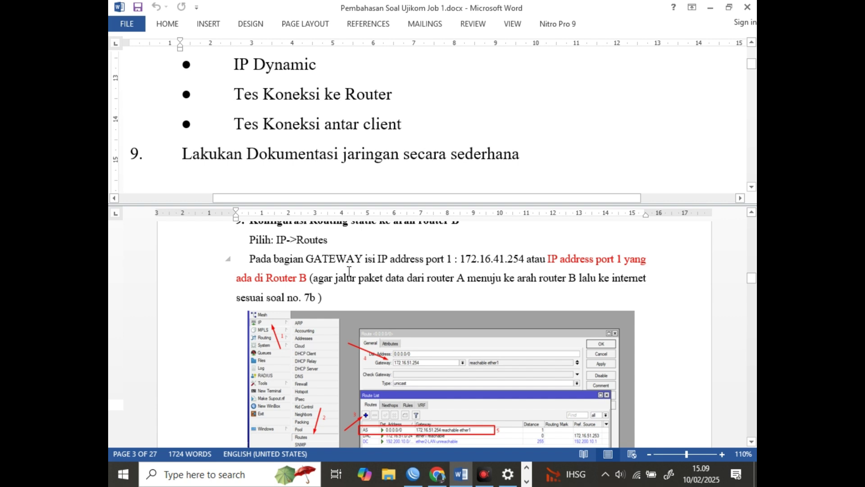
pyautogui.scroll(-1, 349, 271)
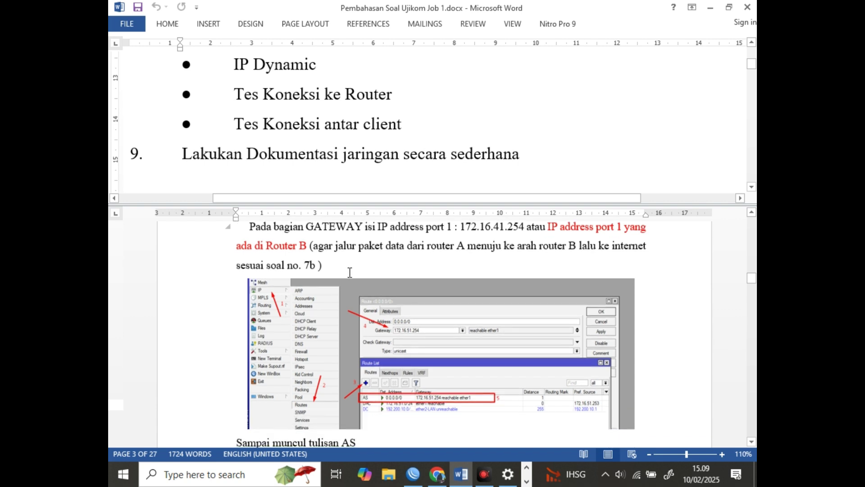
pyautogui.click(412, 474)
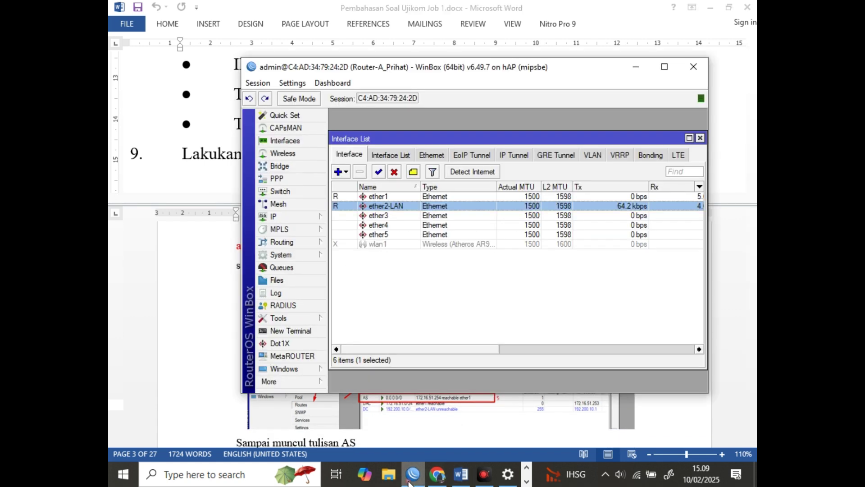
# Add a new route in IP > Routes with destination 0.0.0.0/0 and select the Gateway value
pyautogui.click(281, 217)
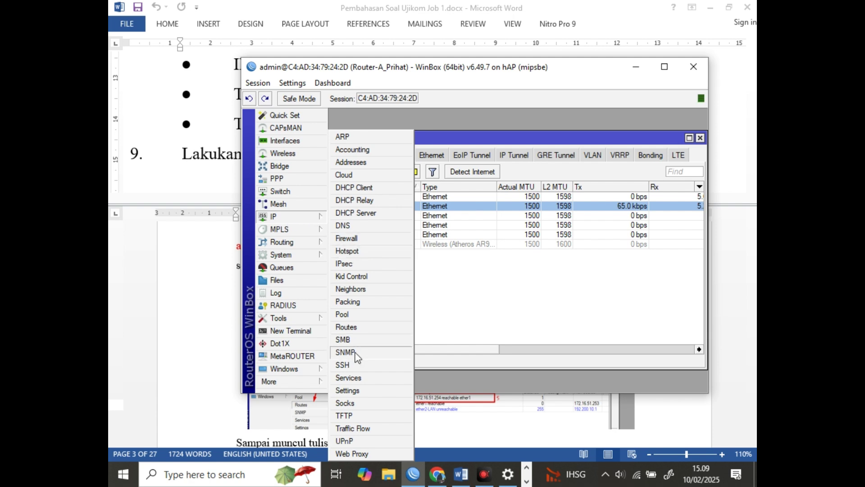
pyautogui.click(354, 328)
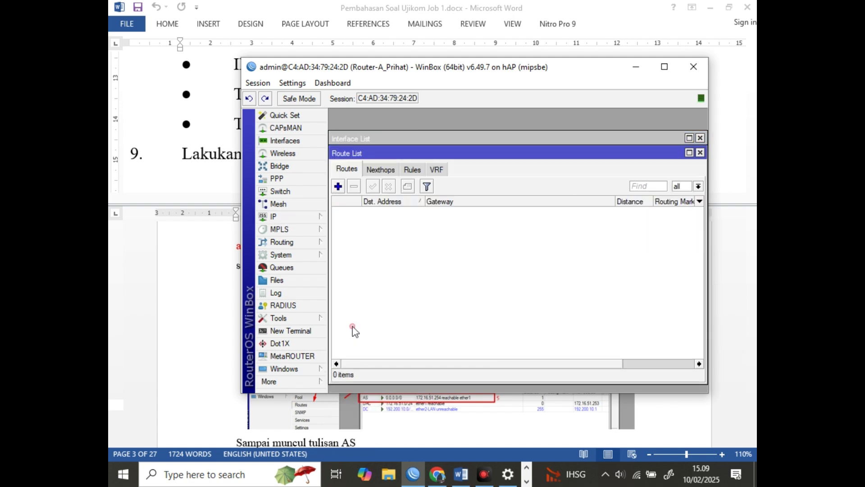
pyautogui.click(338, 186)
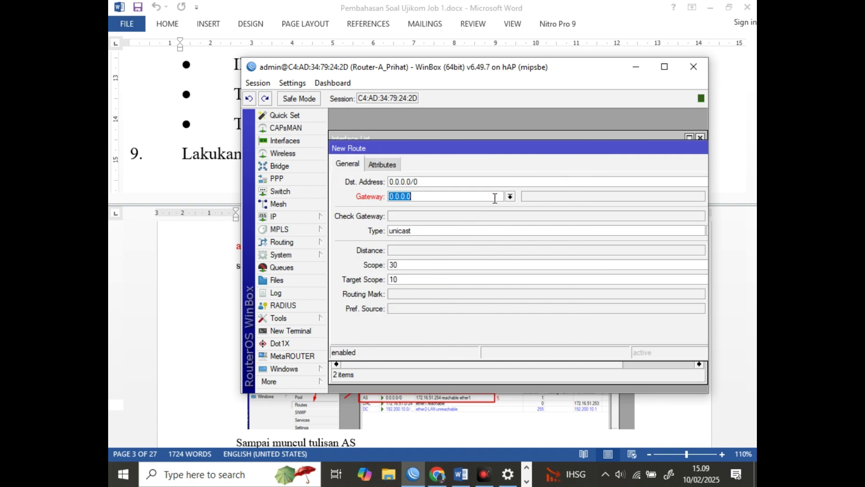
pyautogui.moveTo(449, 197); pyautogui.dragTo(378, 189)
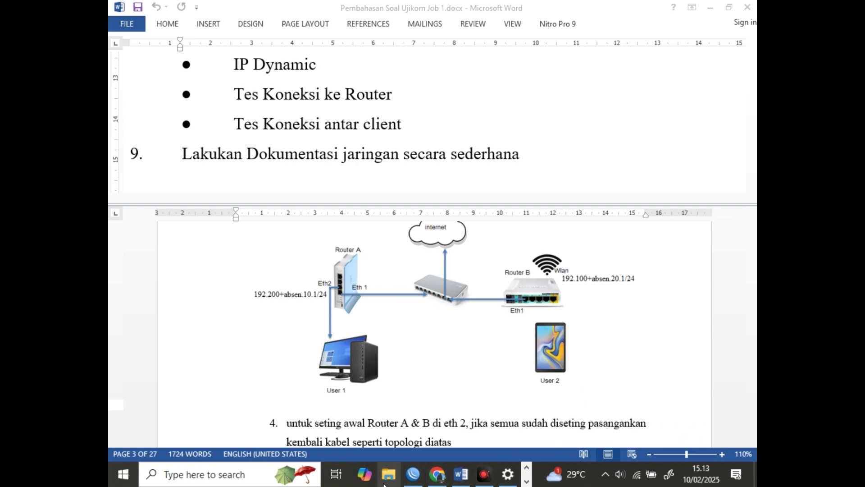
# Reposition the WinBox login window and glance at the Word topology document
pyautogui.click(415, 481)
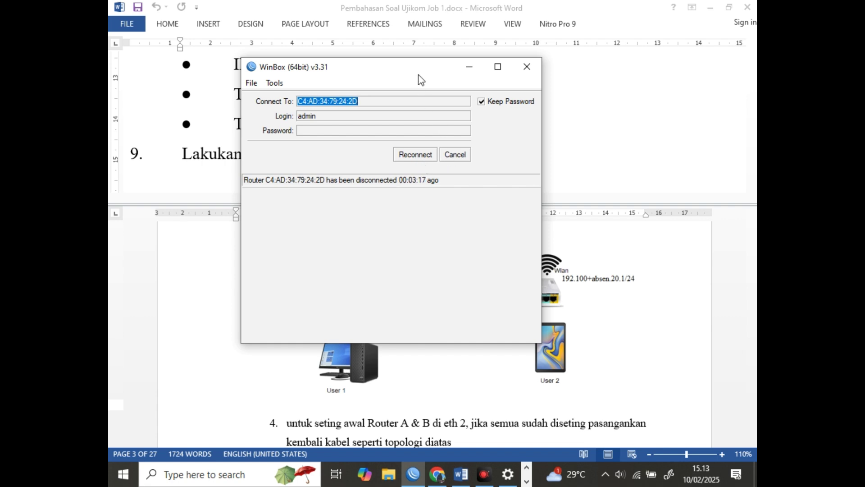
pyautogui.moveTo(419, 74); pyautogui.dragTo(371, 231)
pyautogui.moveTo(310, 126); pyautogui.dragTo(303, 94)
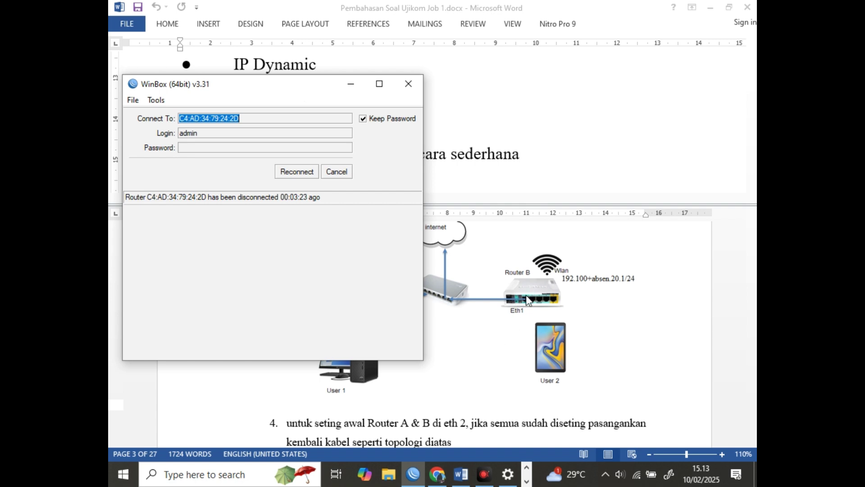
pyautogui.click(477, 353)
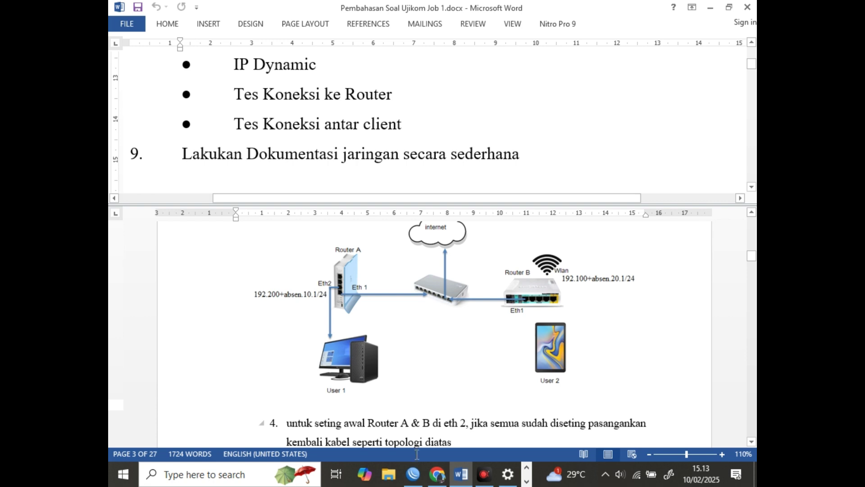
pyautogui.click(413, 474)
# From the Neighbors list, connect to router DC:2C:6E:93:89:6F
pyautogui.click(337, 171)
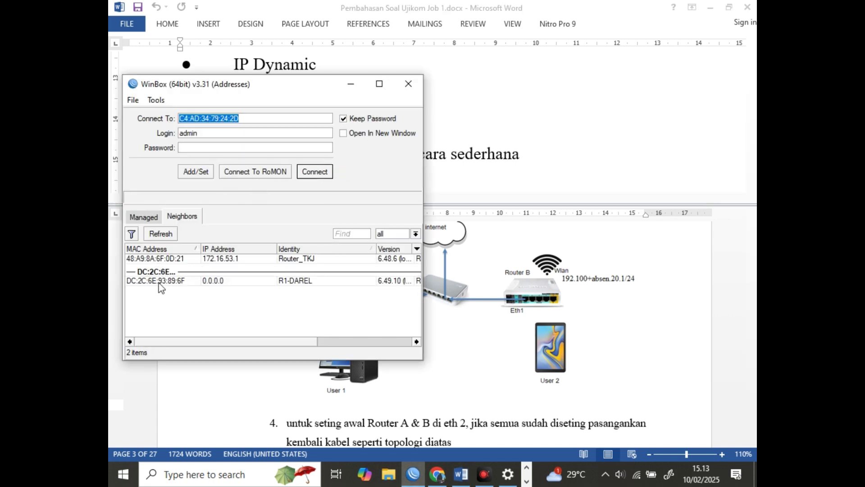
pyautogui.click(170, 282)
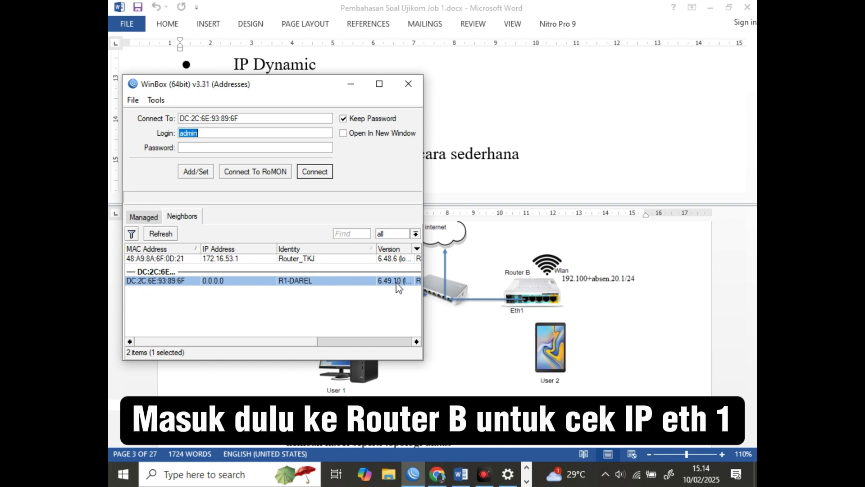
pyautogui.moveTo(300, 345); pyautogui.dragTo(373, 346)
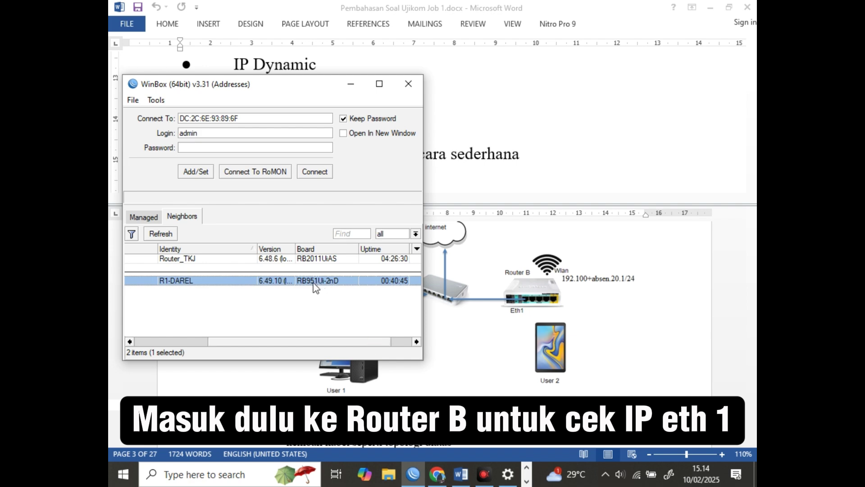
pyautogui.moveTo(276, 346); pyautogui.dragTo(168, 341)
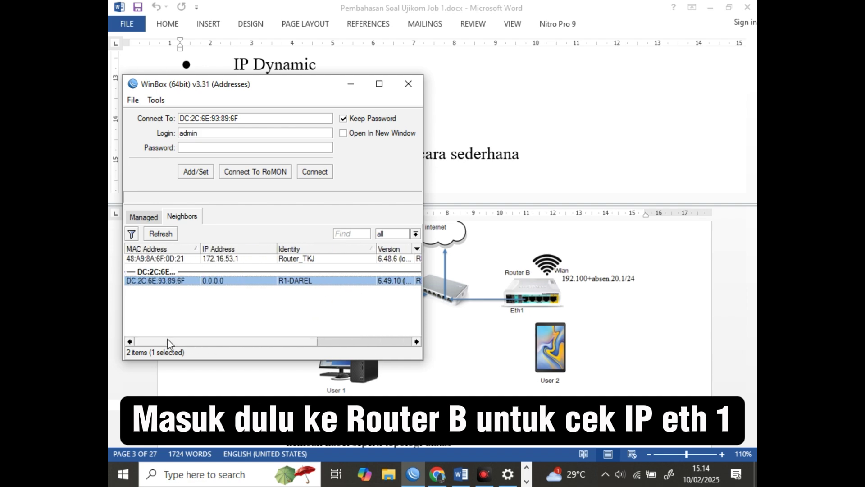
pyautogui.click(322, 173)
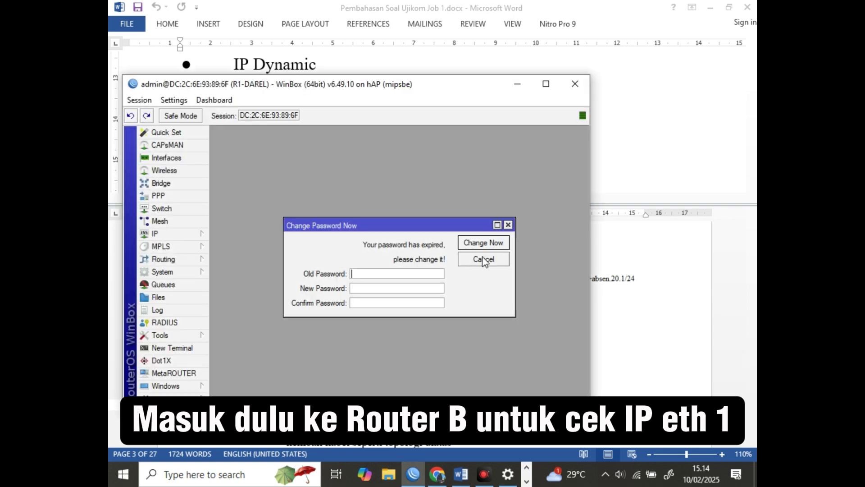
# Reset Router B's configuration with No Default Configuration ticked and confirm the reboot
pyautogui.click(484, 260)
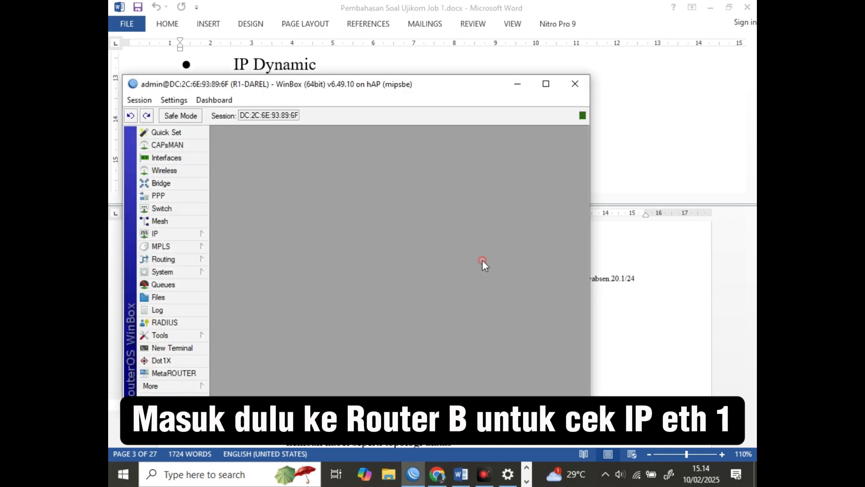
pyautogui.click(175, 271)
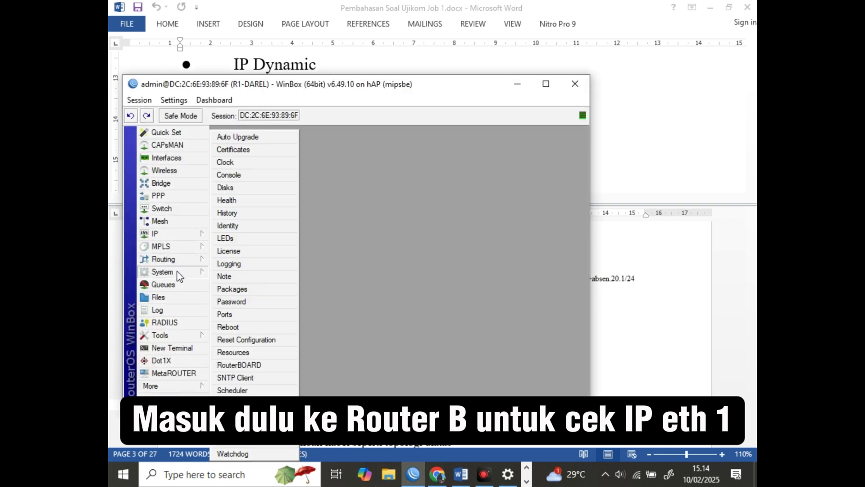
pyautogui.click(248, 341)
pyautogui.click(341, 274)
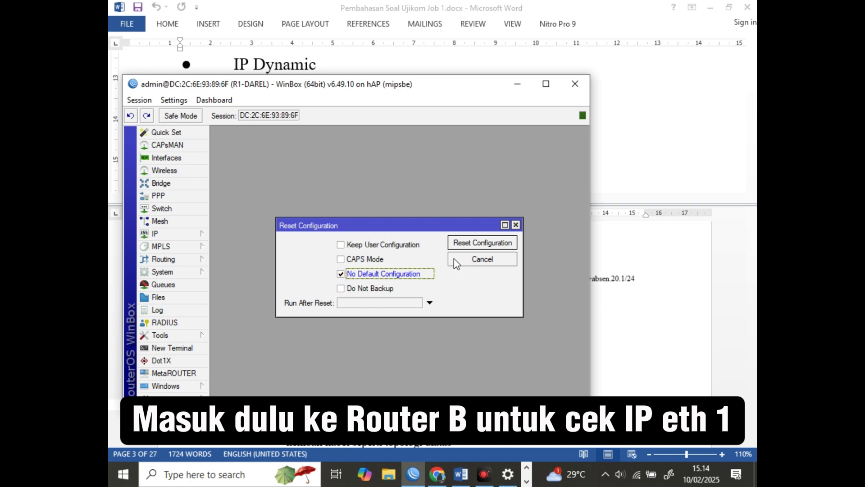
pyautogui.click(467, 244)
pyautogui.click(407, 265)
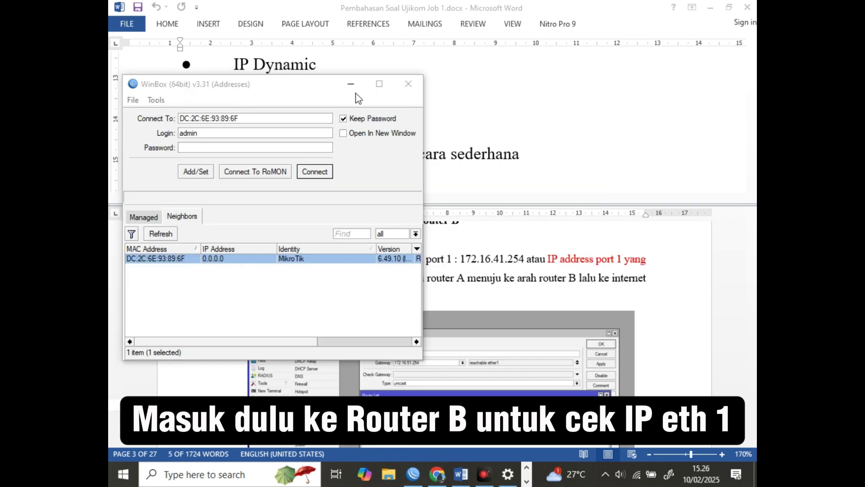
# Log back into the reset router DC:2C:6E:93:89:6F, skipping the password change
pyautogui.moveTo(320, 86); pyautogui.dragTo(467, 80)
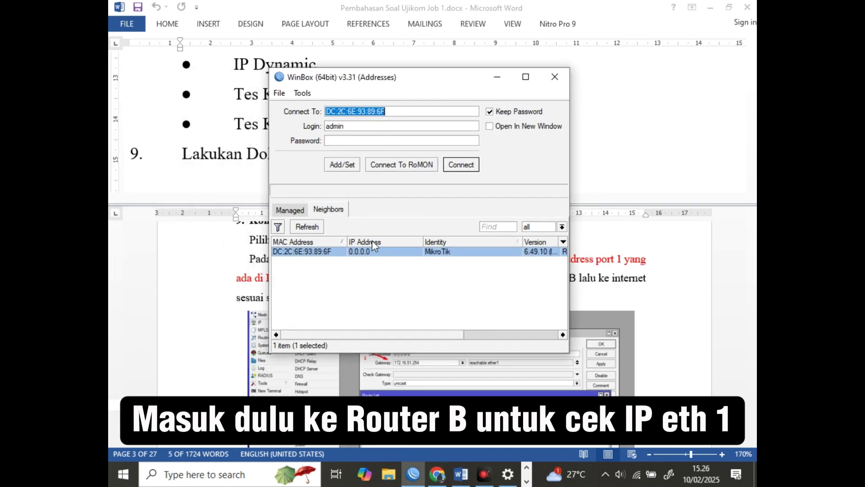
pyautogui.click(328, 251)
pyautogui.click(459, 164)
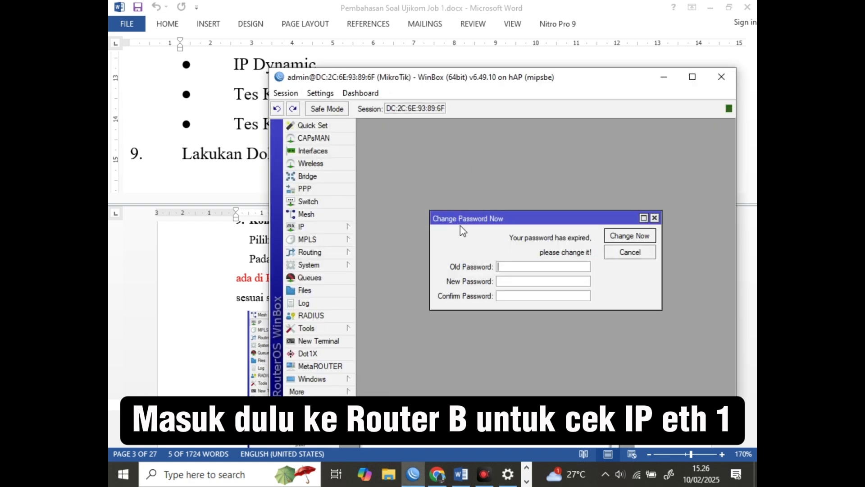
pyautogui.click(629, 252)
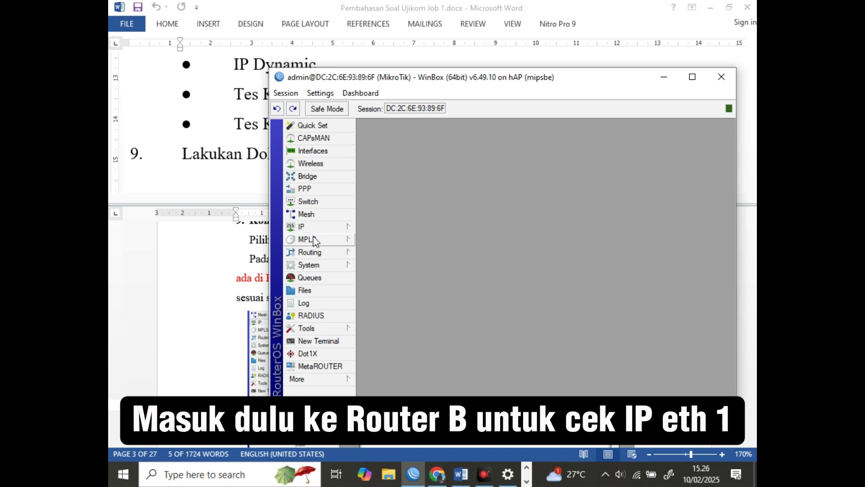
# Set the system identity to 'Router-B-' followed by the owner's name
pyautogui.click(315, 265)
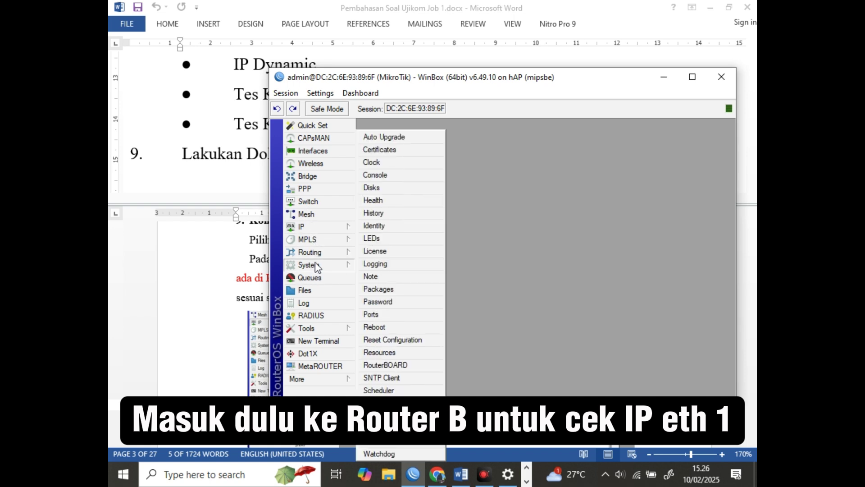
pyautogui.click(391, 226)
pyautogui.write('Router-B')
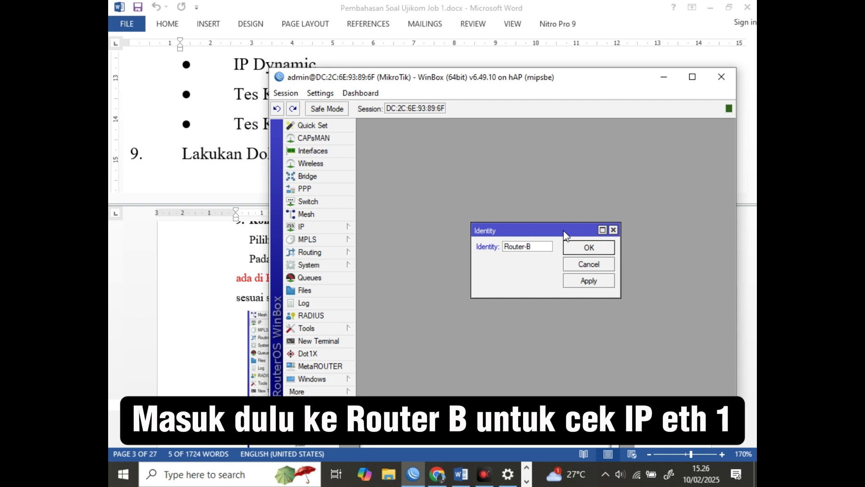
pyautogui.write('-Prihat')
pyautogui.click(587, 248)
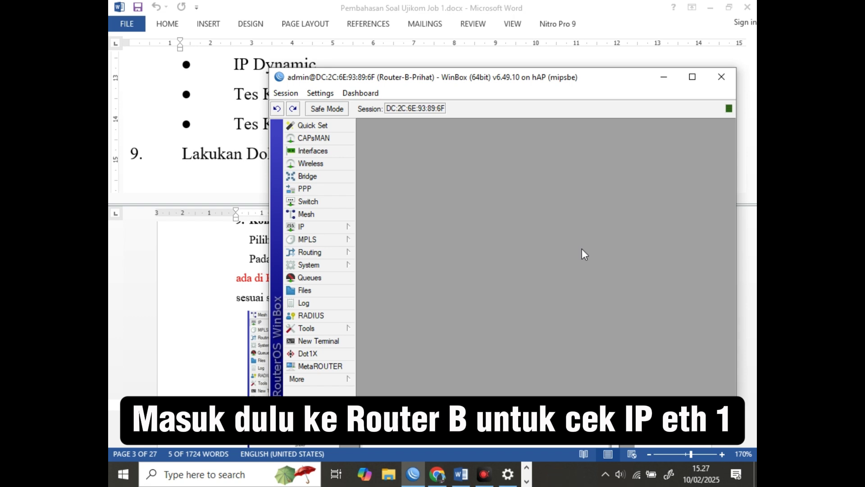
# Add a DHCP client on interface ether1
pyautogui.click(317, 227)
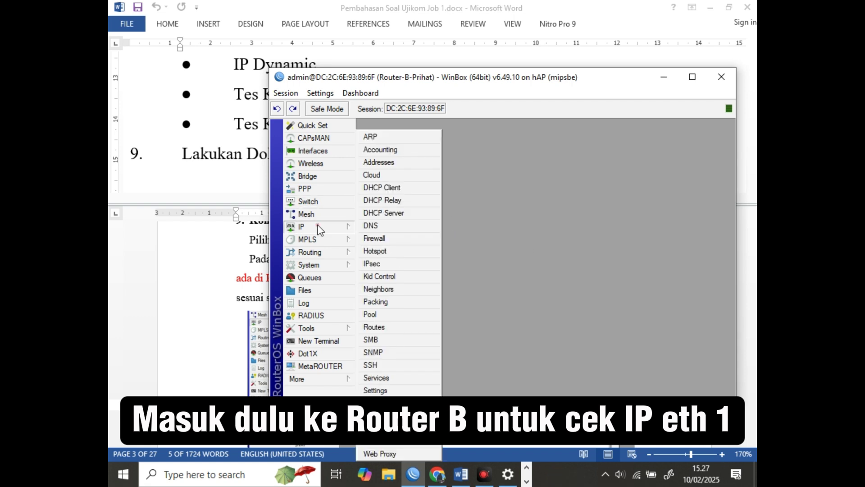
pyautogui.click(378, 188)
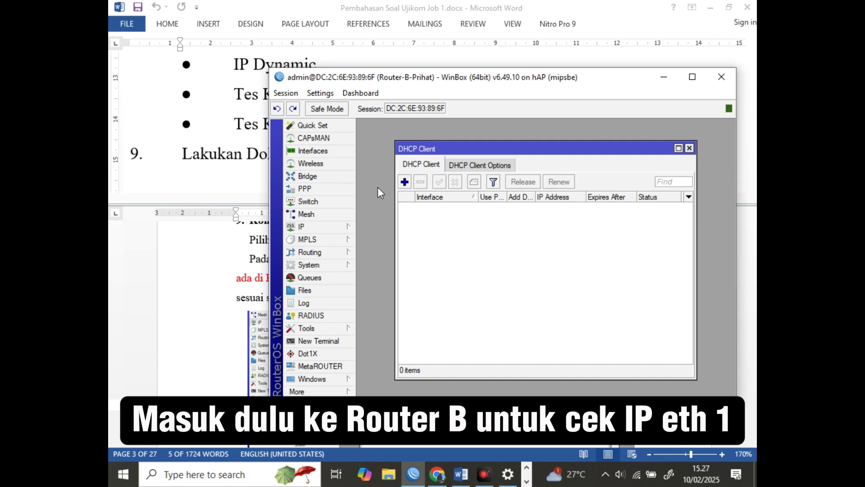
pyautogui.click(405, 183)
pyautogui.click(522, 201)
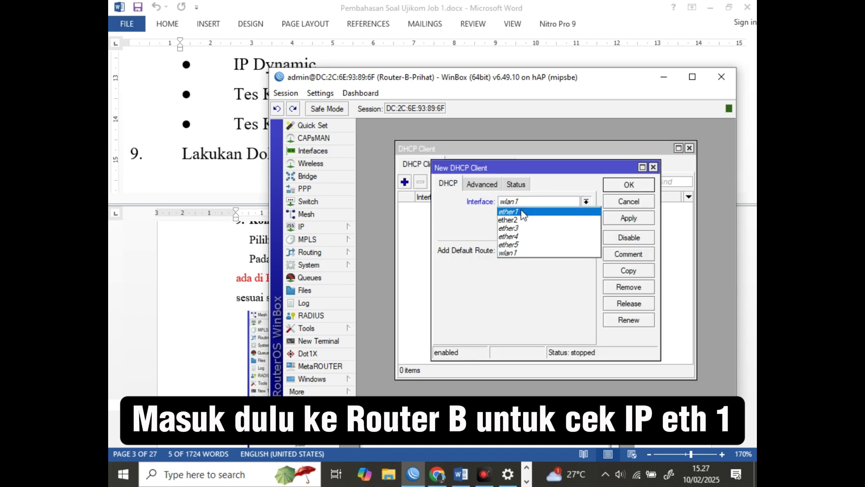
pyautogui.click(523, 213)
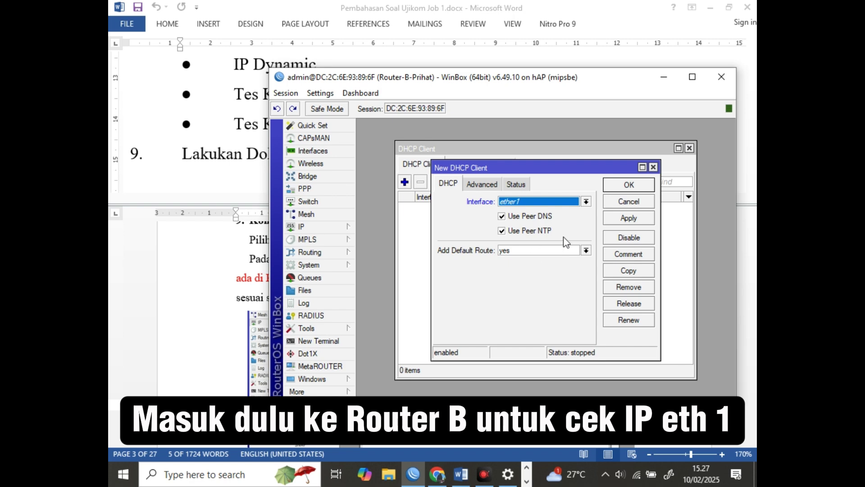
pyautogui.click(639, 185)
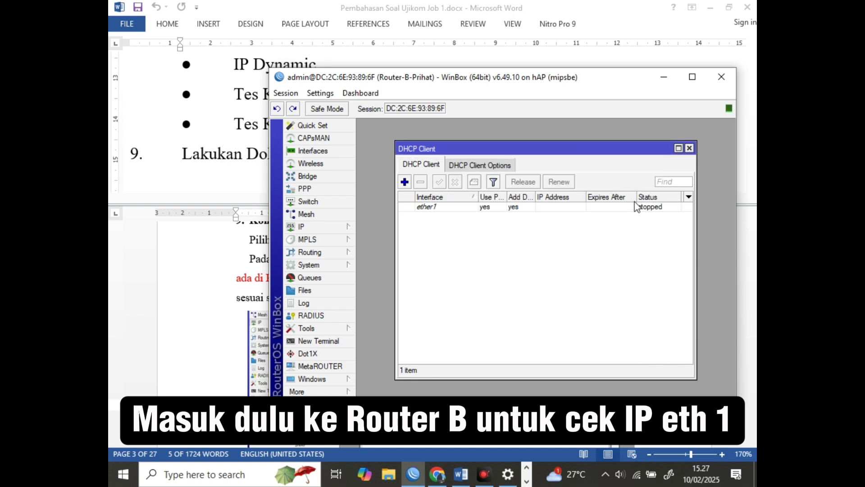
pyautogui.click(649, 209)
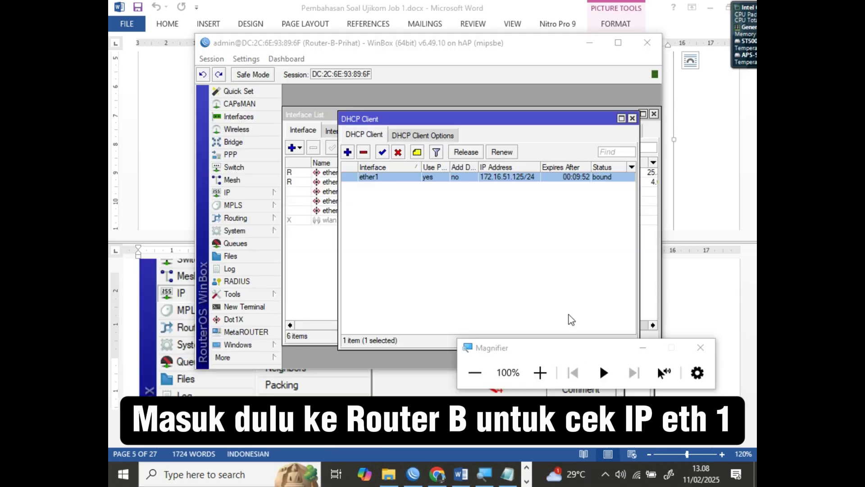
# Check ether1's DHCP address 172.16.51.125, then select Router A's line in Notepad
pyautogui.click(542, 177)
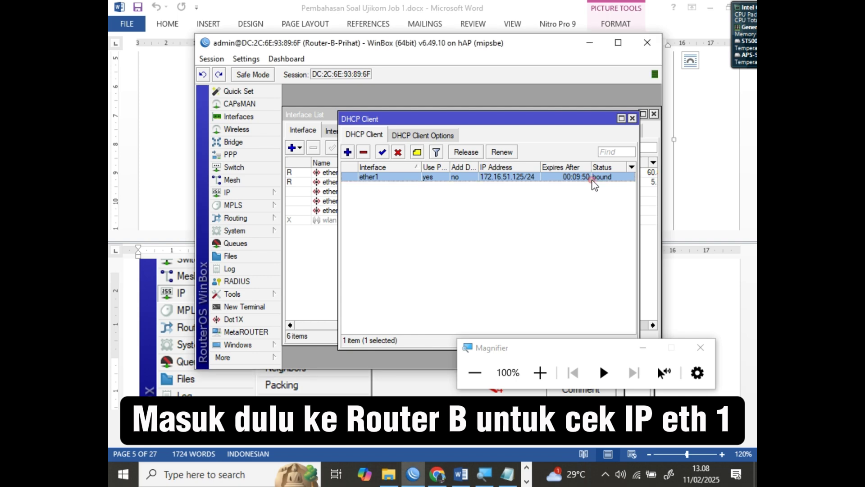
pyautogui.doubleClick(517, 181)
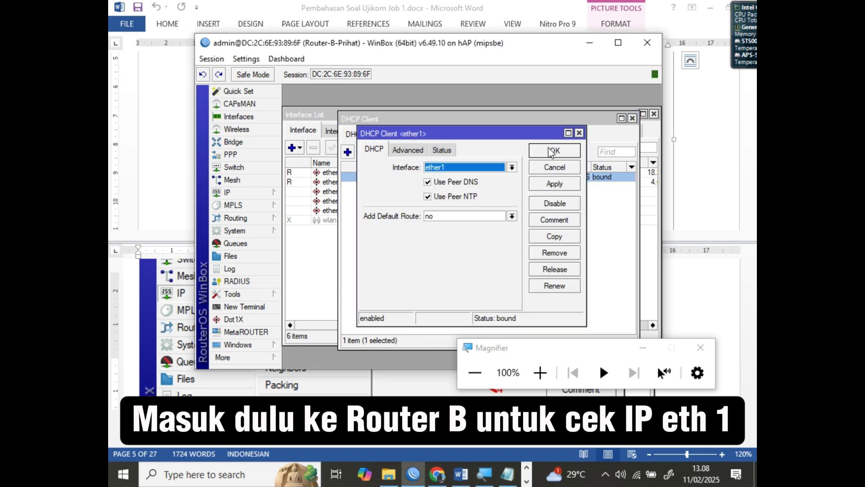
pyautogui.click(580, 133)
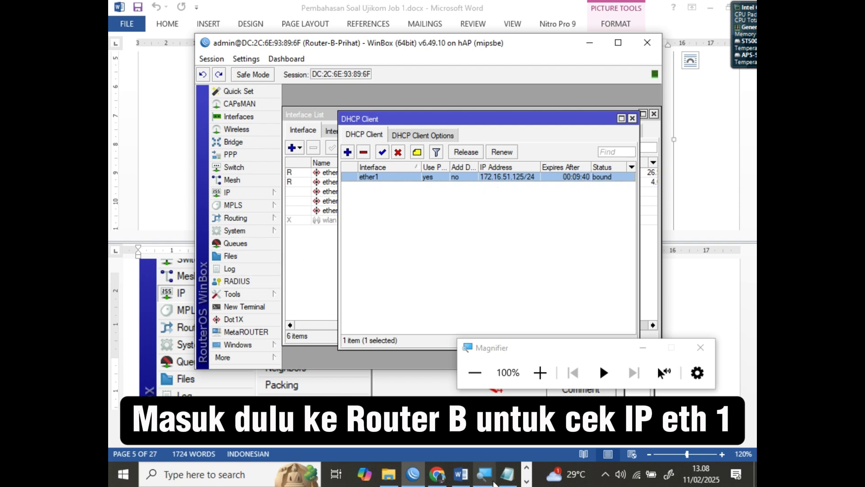
pyautogui.click(507, 479)
pyautogui.moveTo(417, 73); pyautogui.dragTo(171, 74)
pyautogui.hotkey('ctrl', 'c')
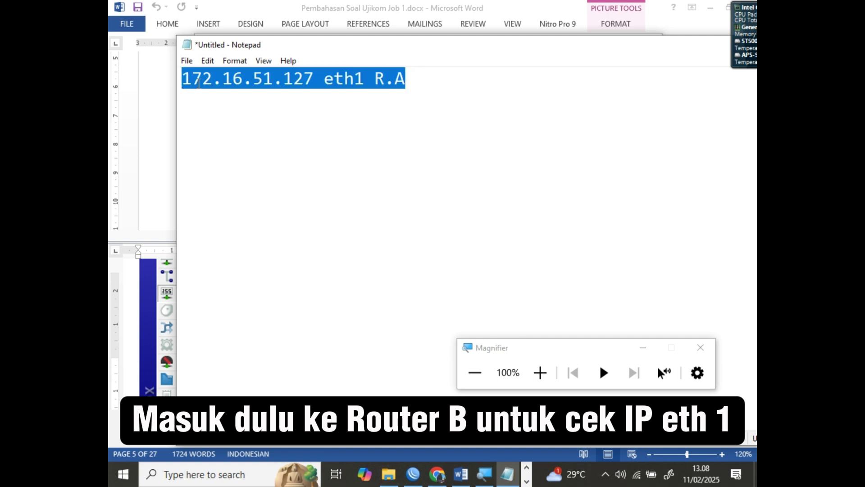
# Paste a copy of line 1 below it and edit it to '172.16.51.125 eth1 R.B'
pyautogui.click(420, 84)
pyautogui.press('Return')
pyautogui.hotkey('ctrl', 'v')
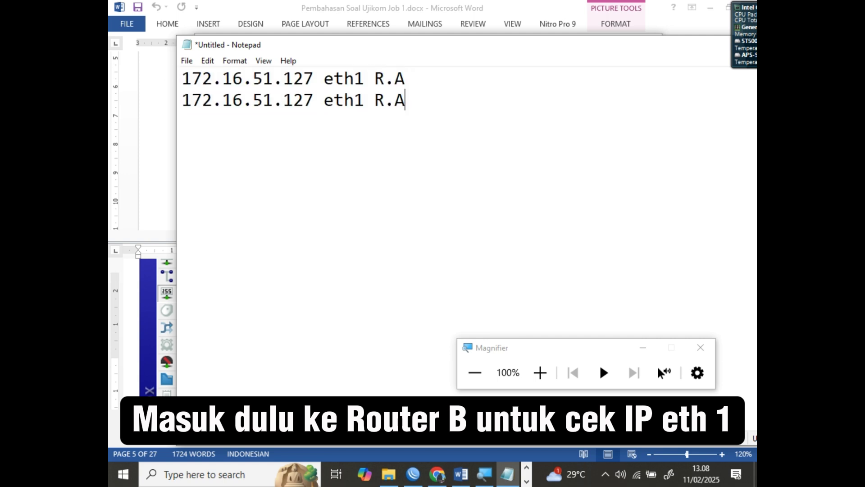
pyautogui.moveTo(305, 99); pyautogui.dragTo(311, 96)
pyautogui.write('5')
pyautogui.doubleClick(400, 100)
pyautogui.write('B')
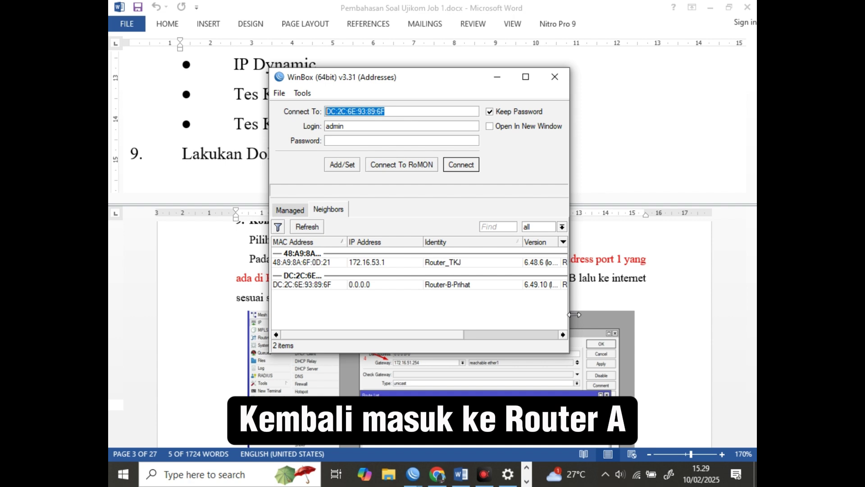
# Connect to Router A at 192.200.10.1, skip the password change, and open its Route List
pyautogui.click(308, 228)
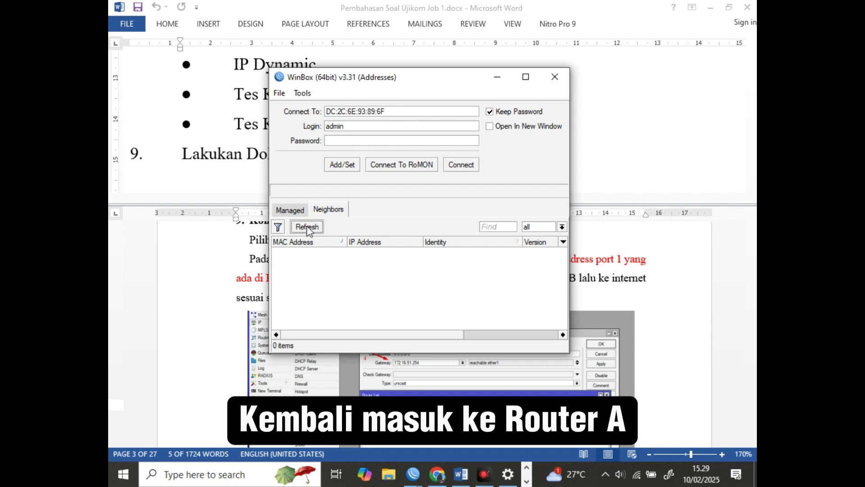
pyautogui.click(435, 253)
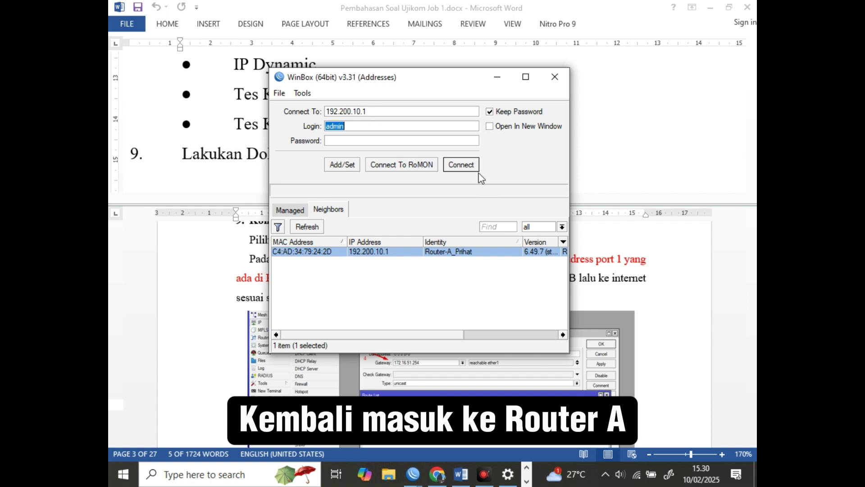
pyautogui.click(469, 165)
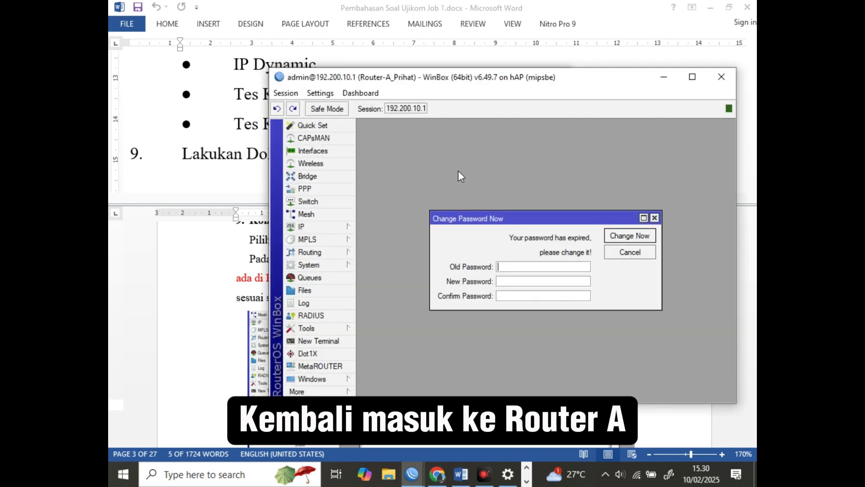
pyautogui.click(643, 253)
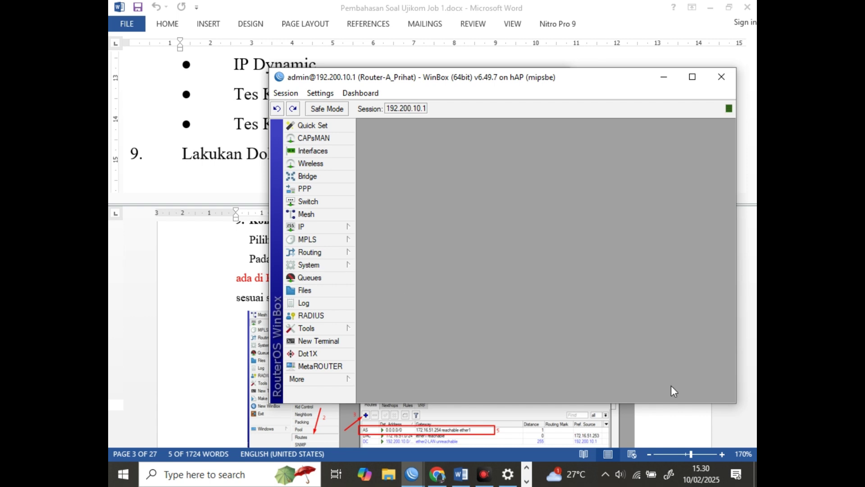
pyautogui.click(712, 426)
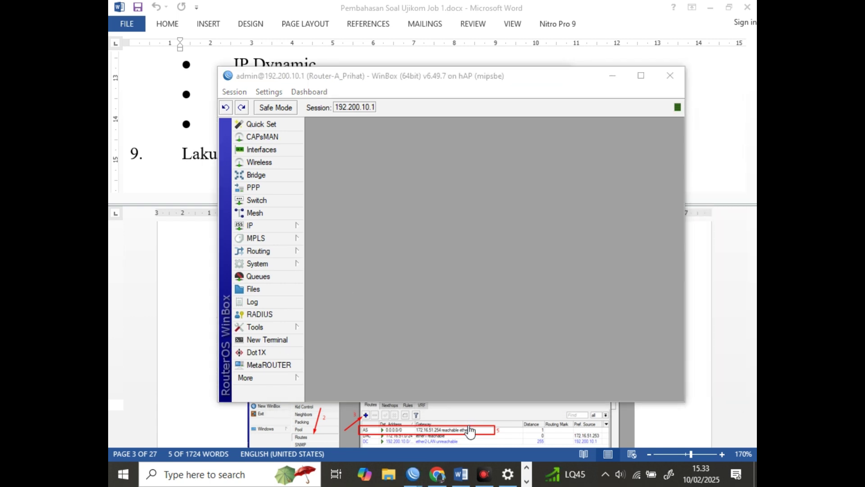
pyautogui.click(417, 276)
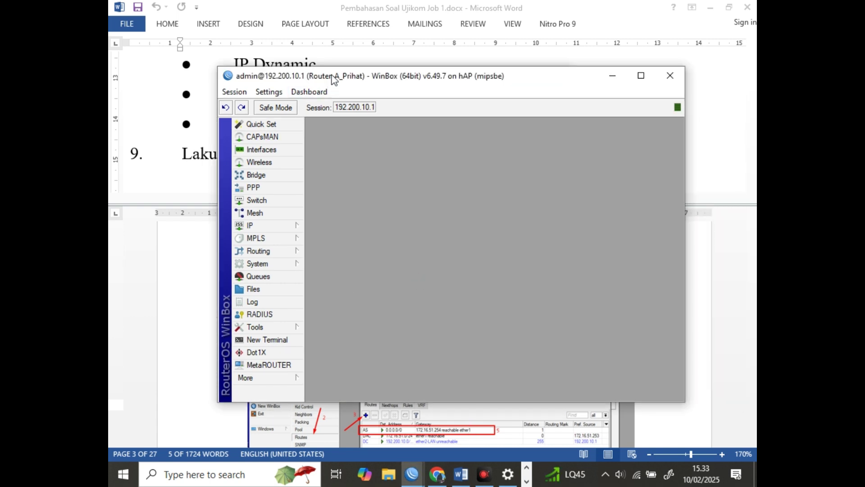
pyautogui.click(270, 227)
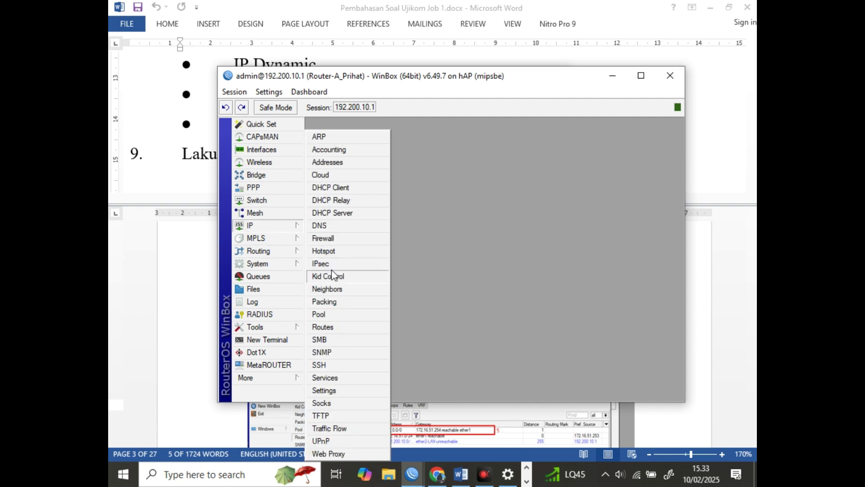
pyautogui.click(335, 328)
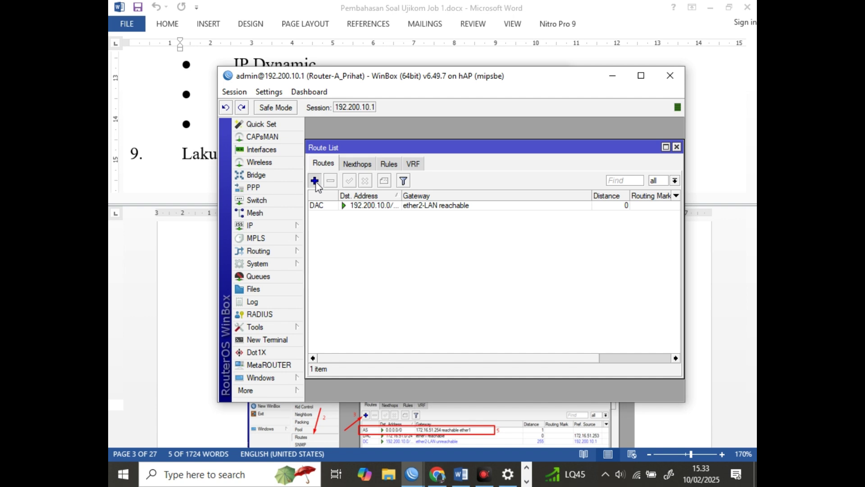
# Add a static default route 0.0.0.0/0 with gateway 172.16.51.125
pyautogui.click(315, 181)
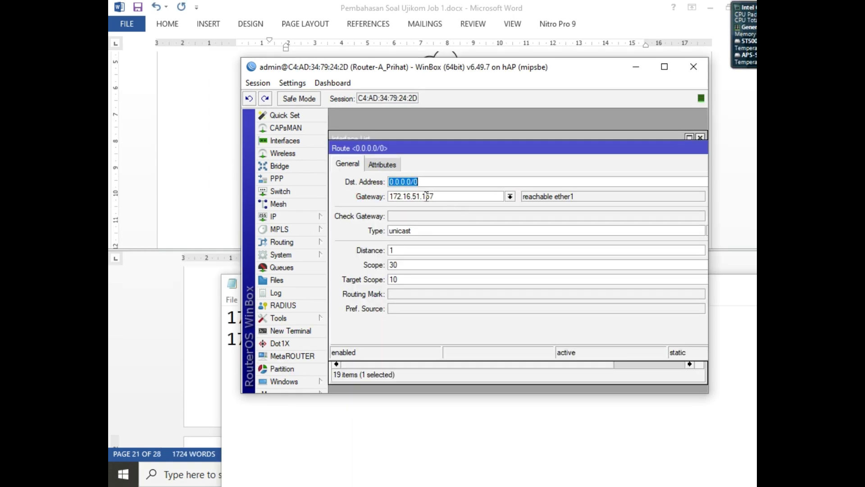
pyautogui.moveTo(426, 197); pyautogui.dragTo(452, 194)
pyautogui.write('12')
pyautogui.press('BackSpace')
pyautogui.press('BackSpace')
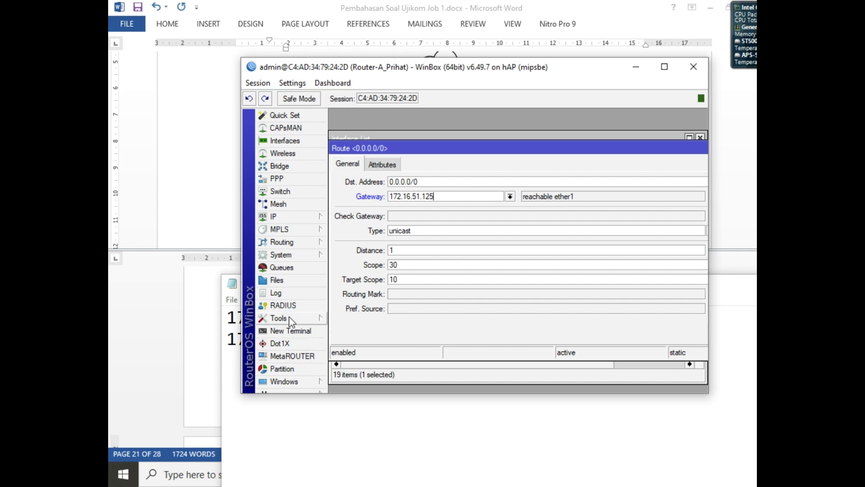
pyautogui.click(396, 440)
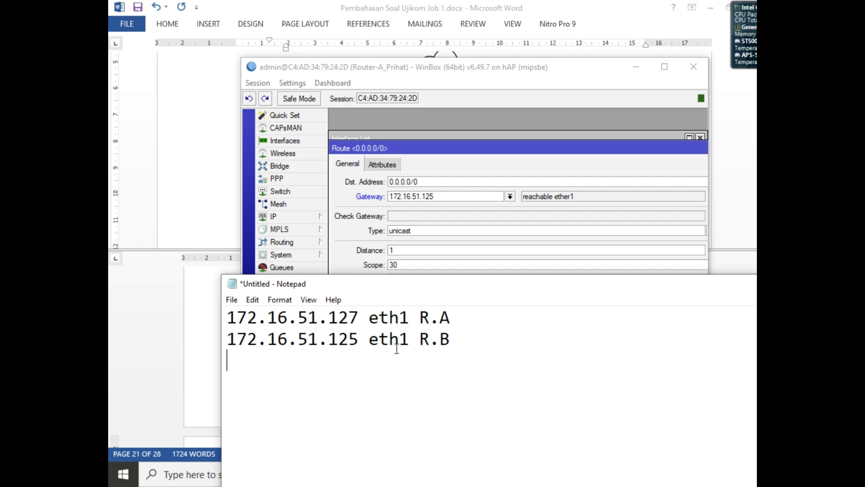
pyautogui.moveTo(369, 344); pyautogui.dragTo(389, 344)
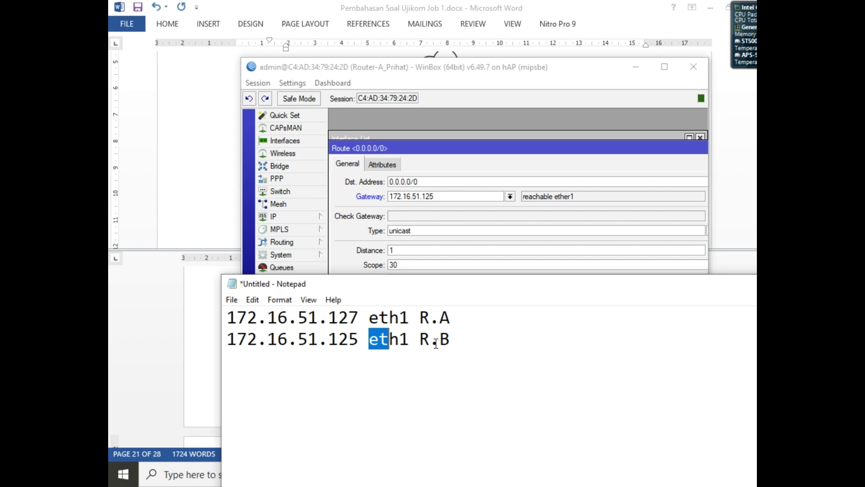
pyautogui.click(502, 163)
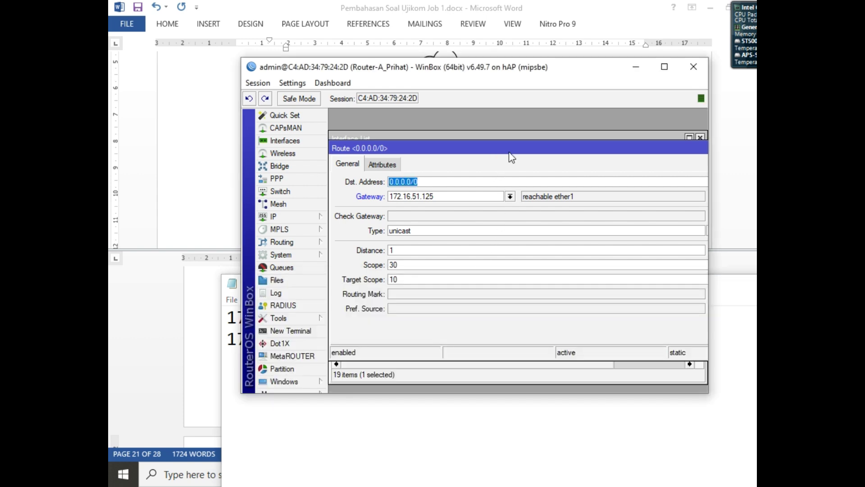
pyautogui.moveTo(514, 151); pyautogui.dragTo(432, 155)
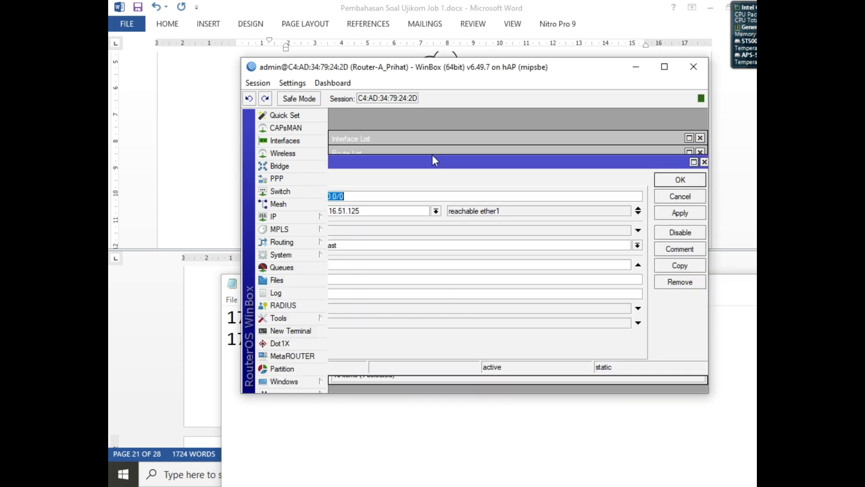
pyautogui.click(669, 180)
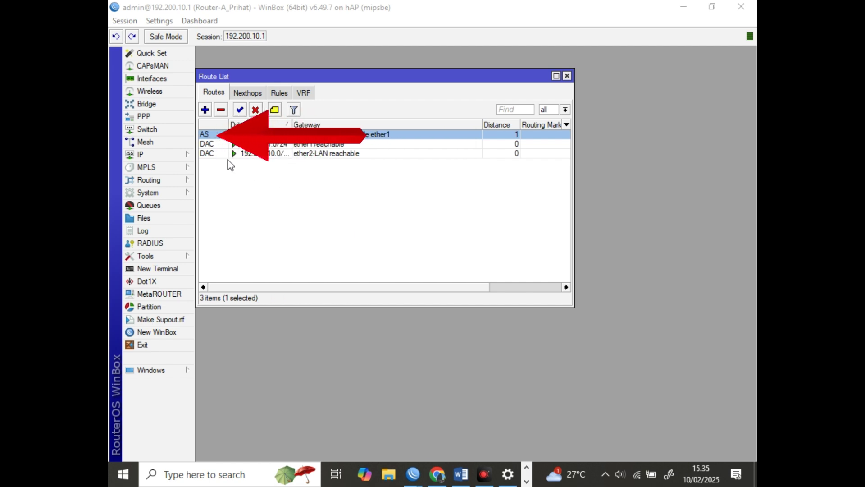
# Add a Firewall NAT rule: chain srcnat, out-interface ether1, action masquerade
pyautogui.click(167, 156)
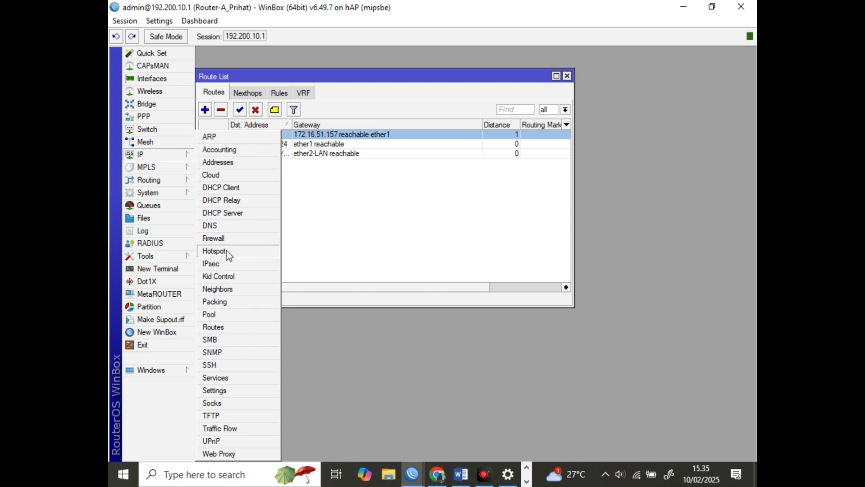
pyautogui.click(225, 239)
pyautogui.click(253, 159)
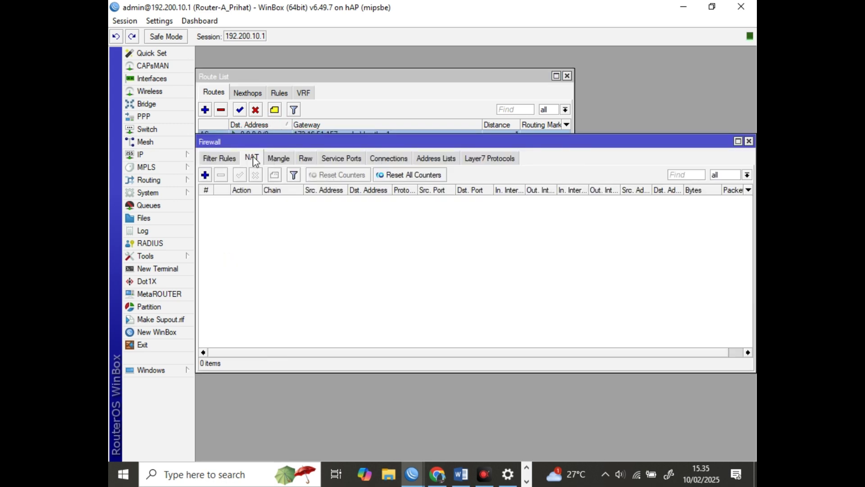
pyautogui.click(205, 175)
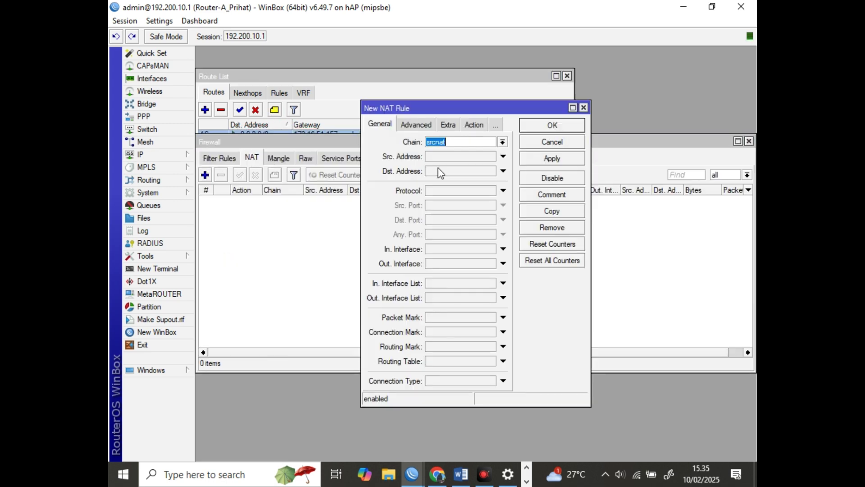
pyautogui.click(451, 141)
pyautogui.click(484, 263)
pyautogui.click(485, 265)
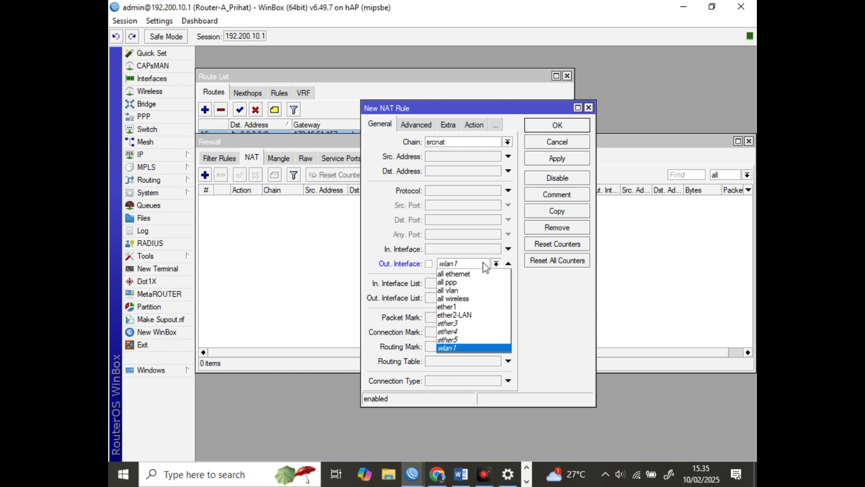
pyautogui.click(469, 307)
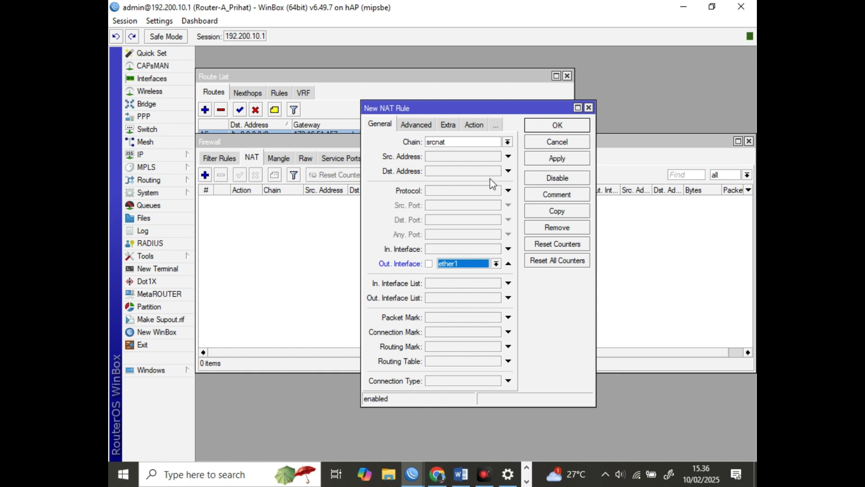
pyautogui.click(481, 121)
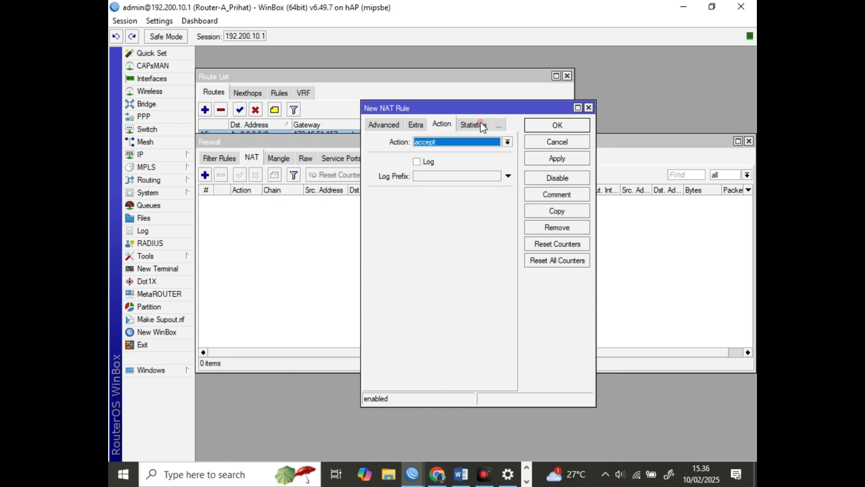
pyautogui.click(463, 140)
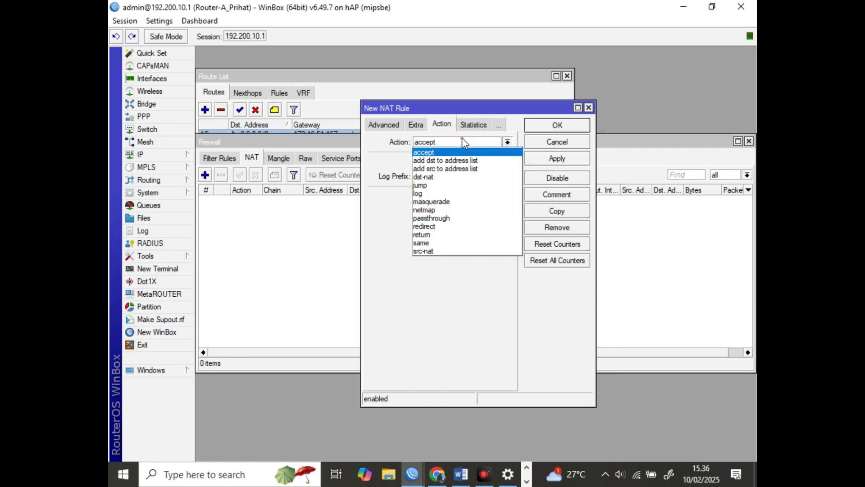
pyautogui.click(450, 202)
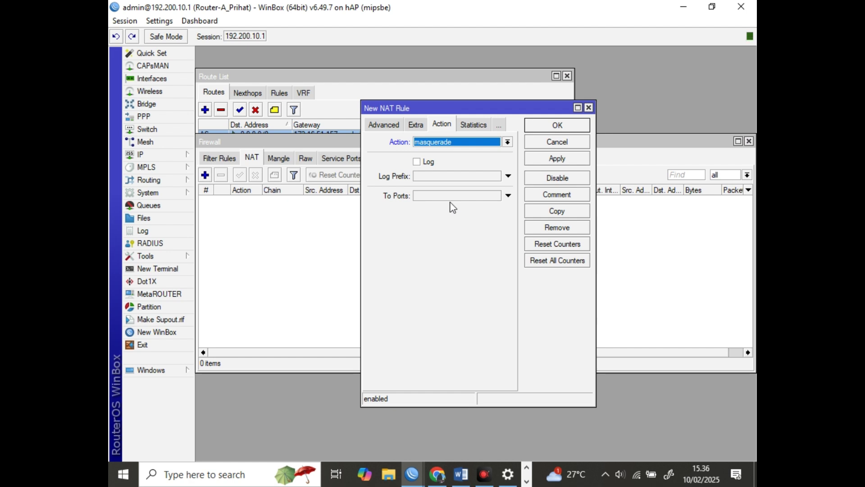
pyautogui.click(549, 125)
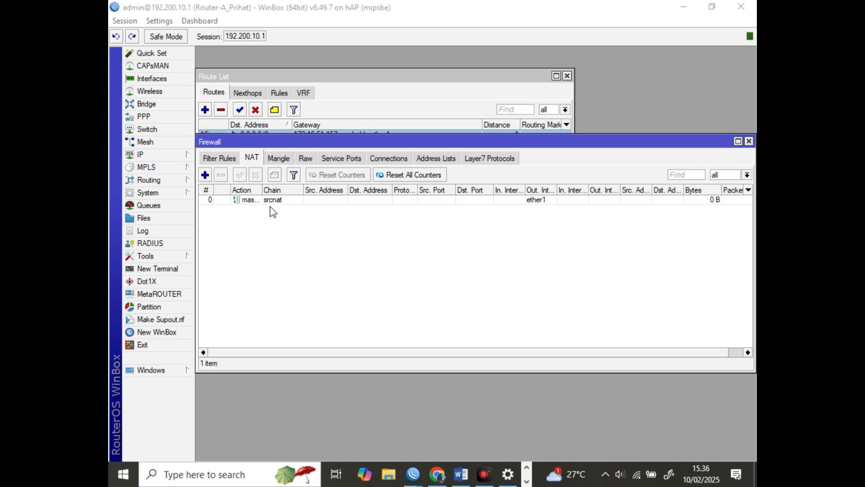
# Add ether1 as a RIP interface using version 2 for receive and send
pyautogui.click(153, 181)
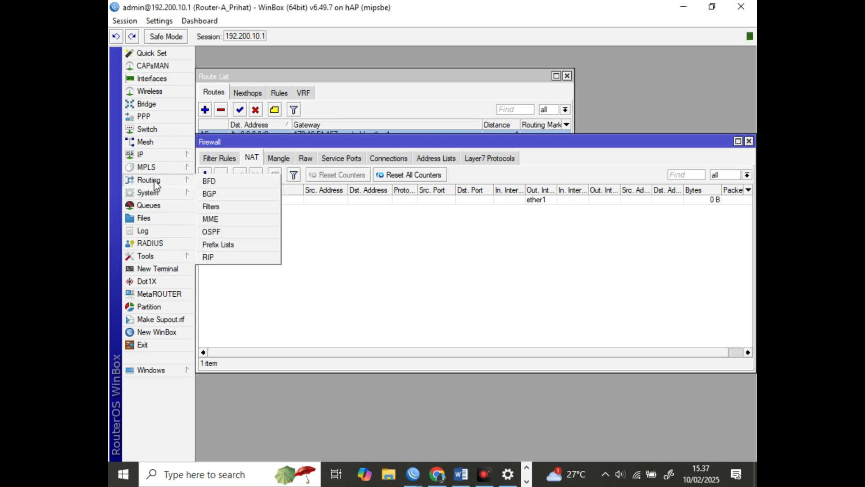
pyautogui.click(218, 259)
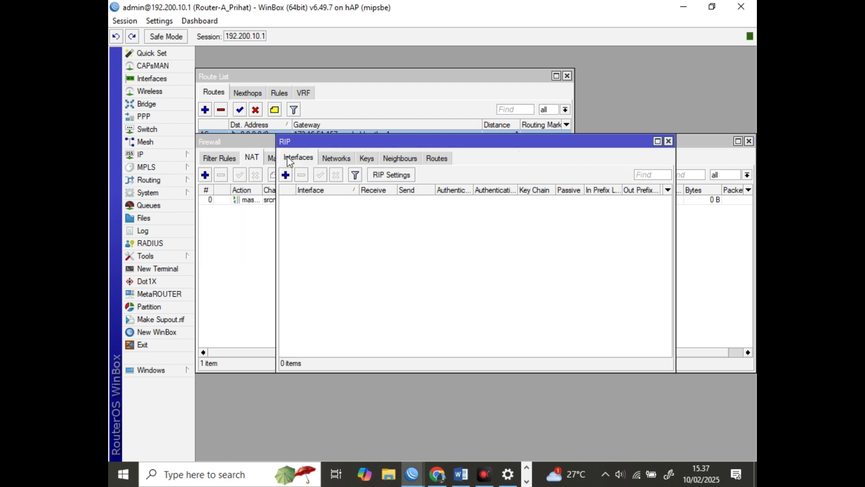
pyautogui.click(286, 176)
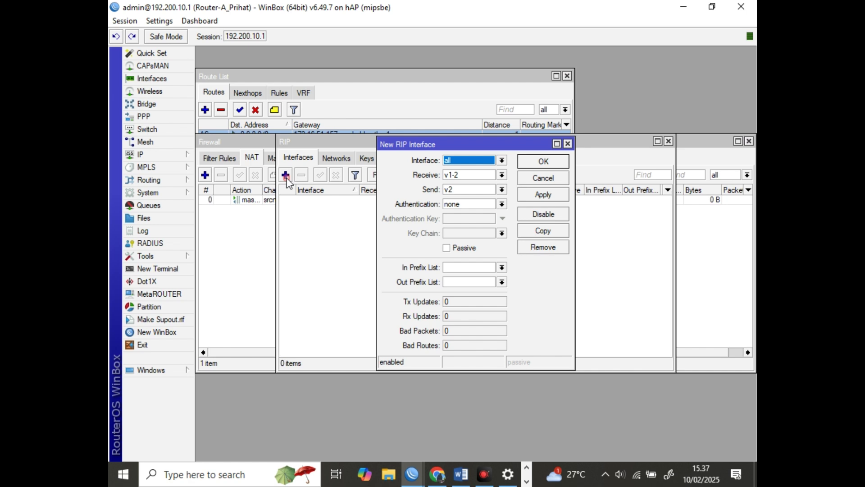
pyautogui.click(468, 160)
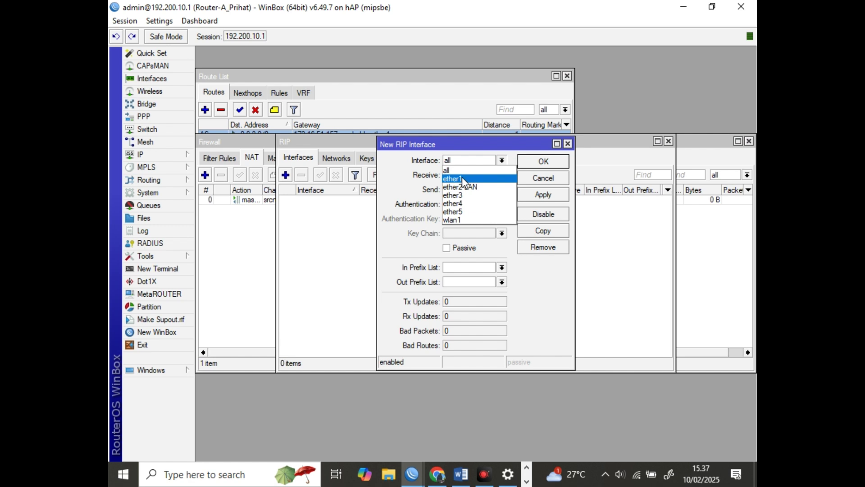
pyautogui.click(461, 176)
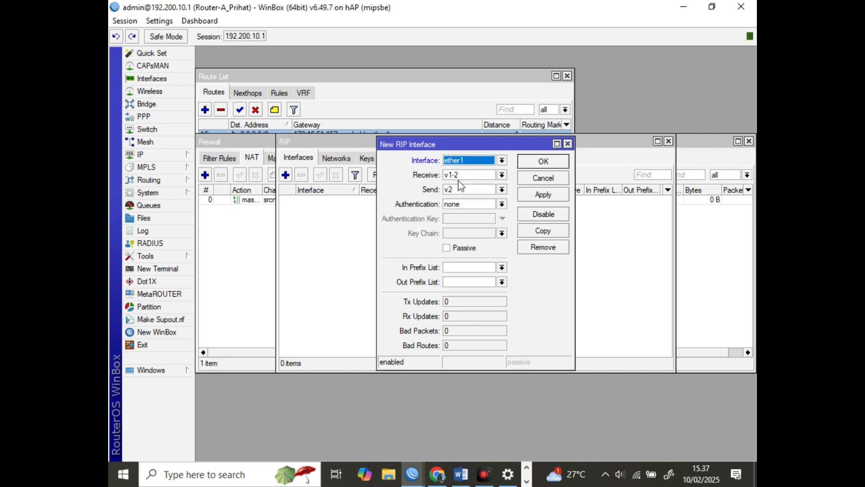
pyautogui.click(502, 175)
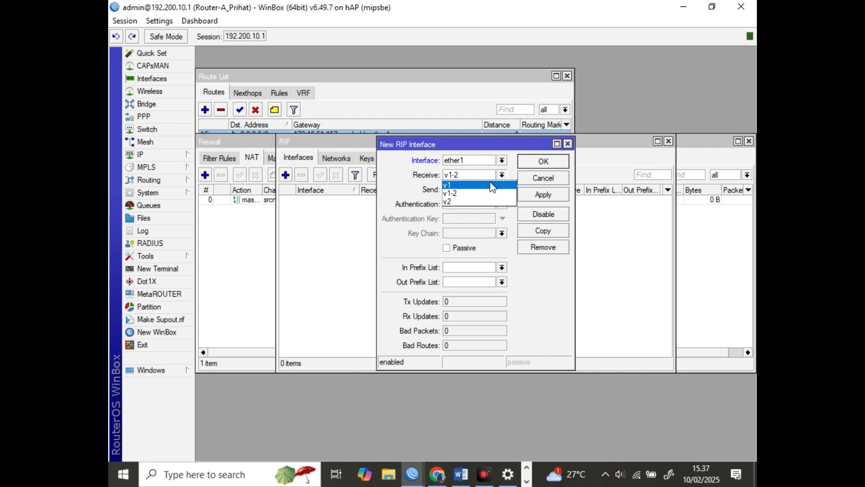
pyautogui.click(480, 202)
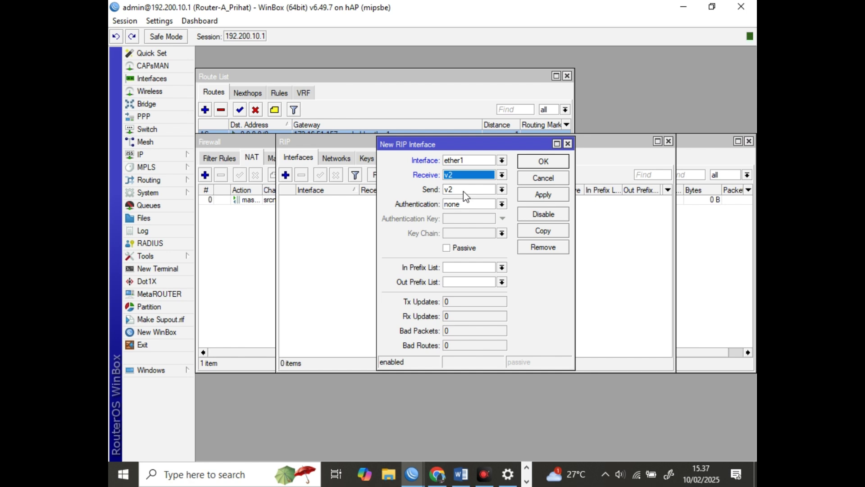
pyautogui.click(538, 165)
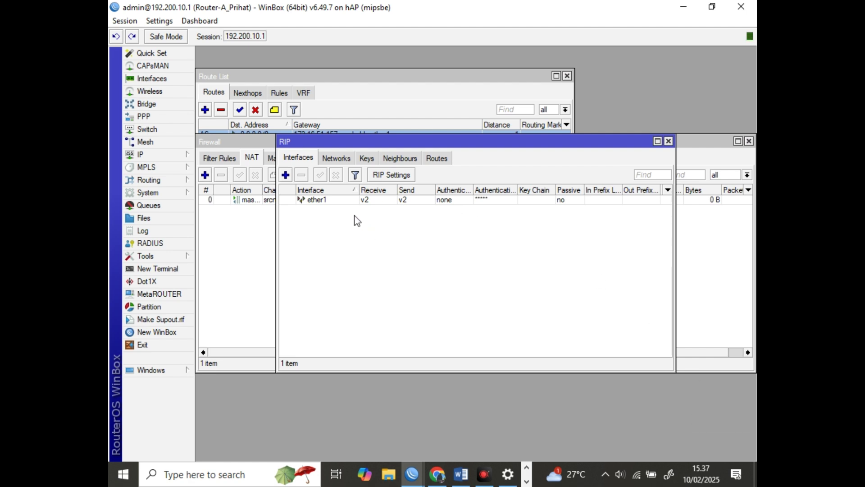
pyautogui.click(339, 158)
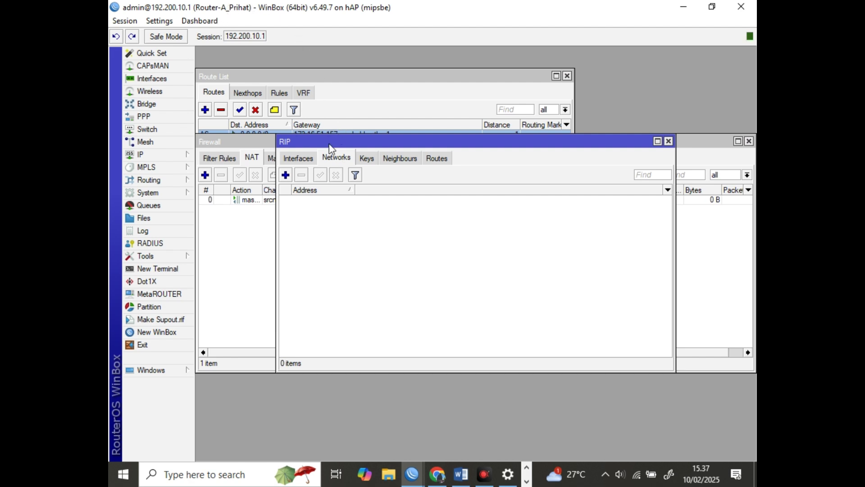
# Copy the 172.16.51.0 network from IP Addresses and add 172.16.51.0/24 as a RIP network
pyautogui.moveTo(330, 145); pyautogui.dragTo(347, 205)
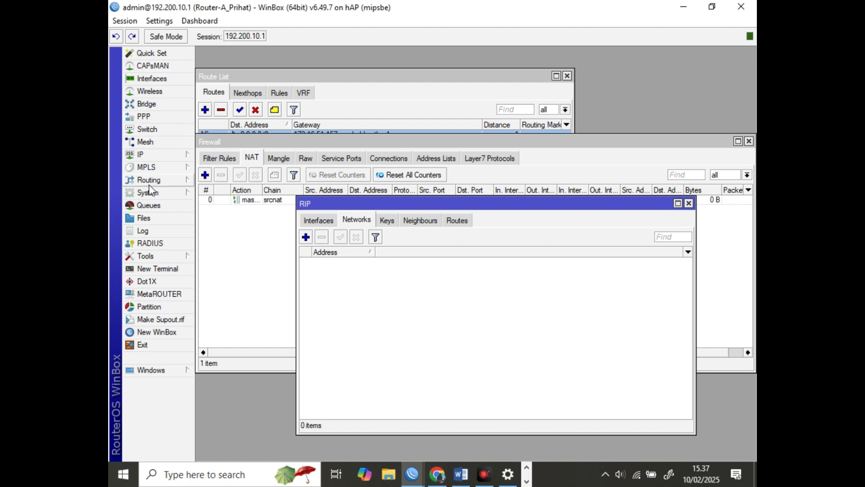
pyautogui.click(157, 155)
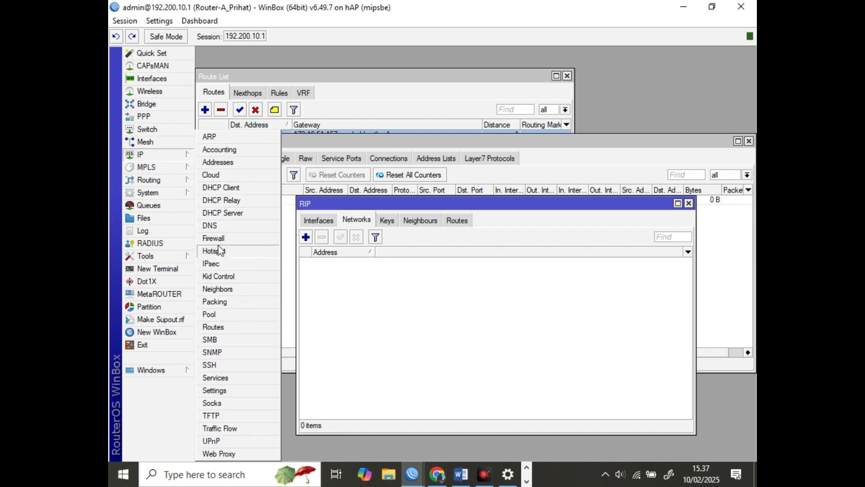
pyautogui.click(228, 163)
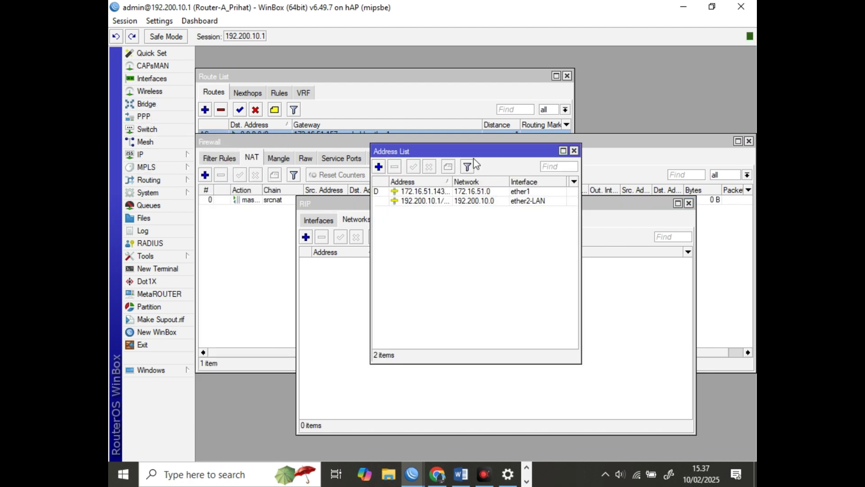
pyautogui.moveTo(472, 151); pyautogui.dragTo(336, 143)
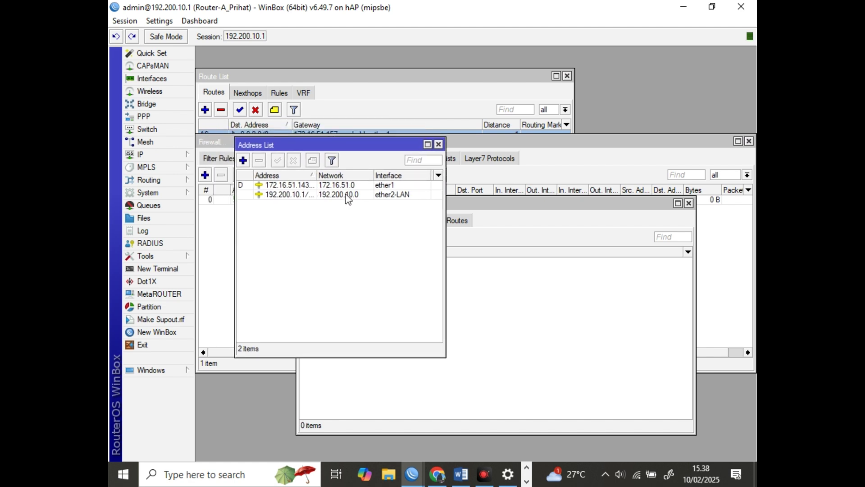
pyautogui.doubleClick(345, 185)
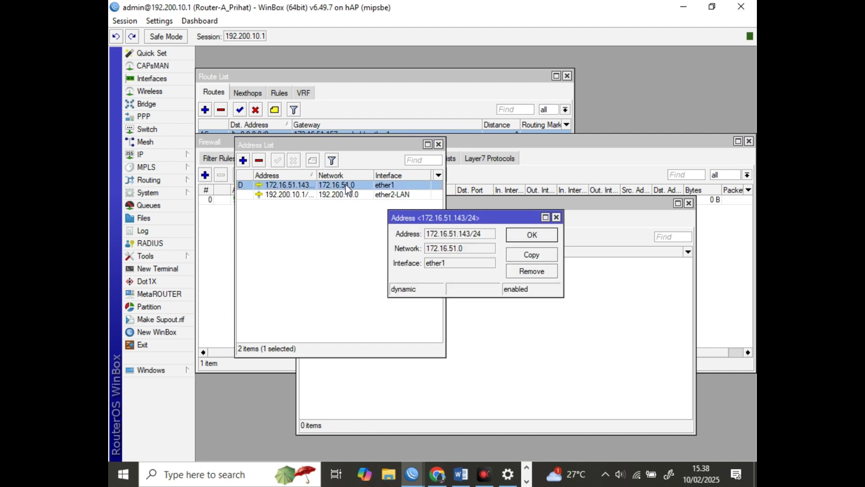
pyautogui.click(455, 249)
pyautogui.doubleClick(456, 249)
pyautogui.hotkey('ctrl', 'c')
pyautogui.click(596, 239)
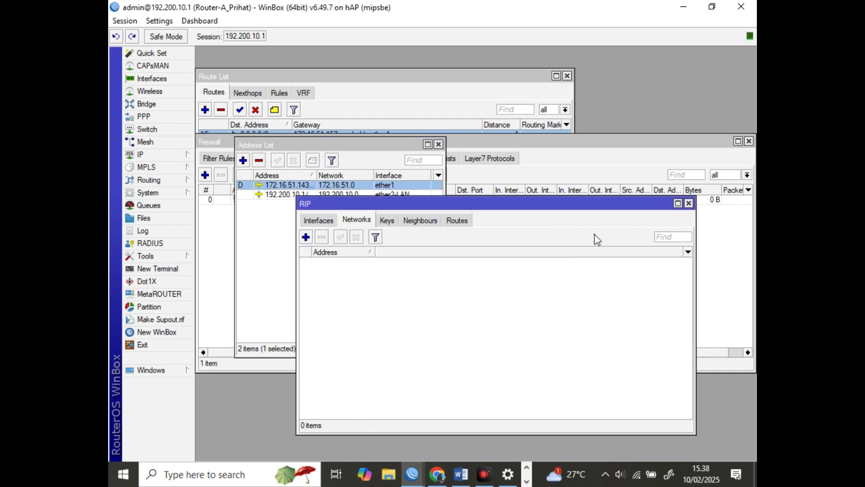
pyautogui.click(306, 237)
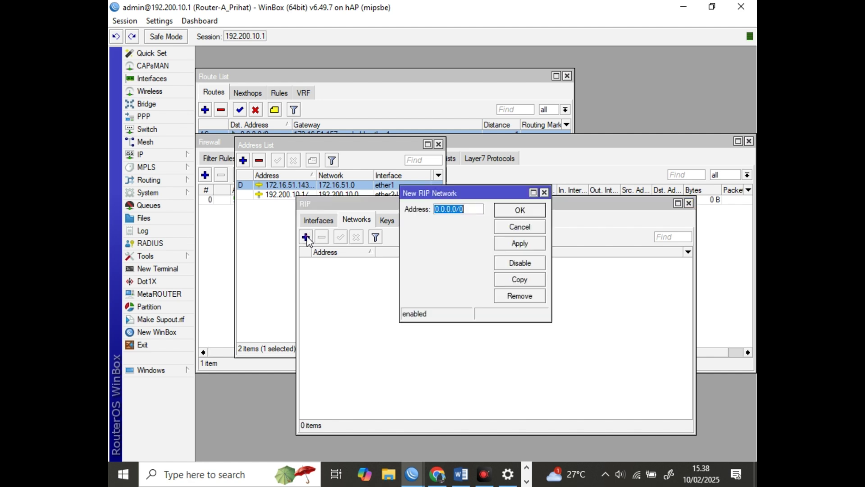
pyautogui.hotkey('ctrl', 'v')
pyautogui.write('/24')
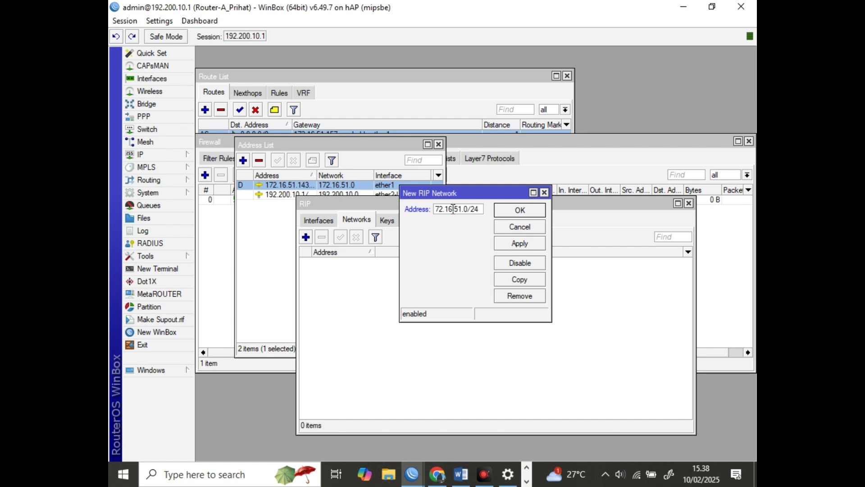
pyautogui.click(525, 210)
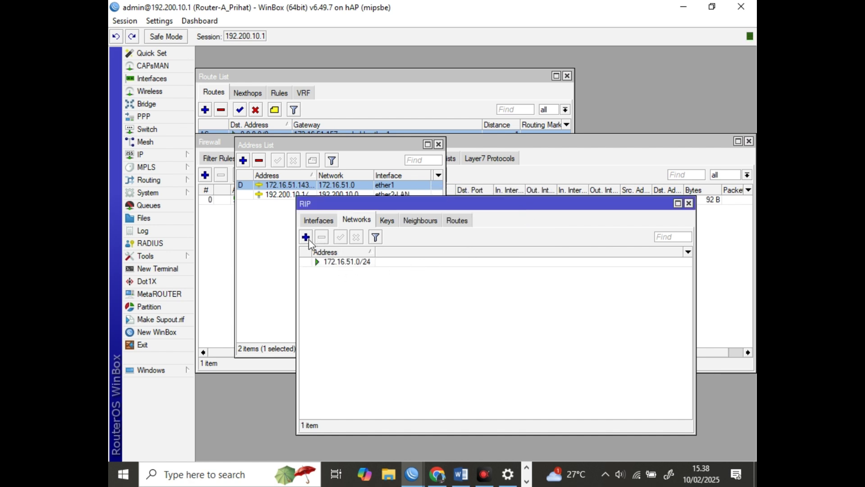
# Copy the 192.200.10.0 network and add 192.200.10.0/24 as a second RIP network
pyautogui.click(276, 195)
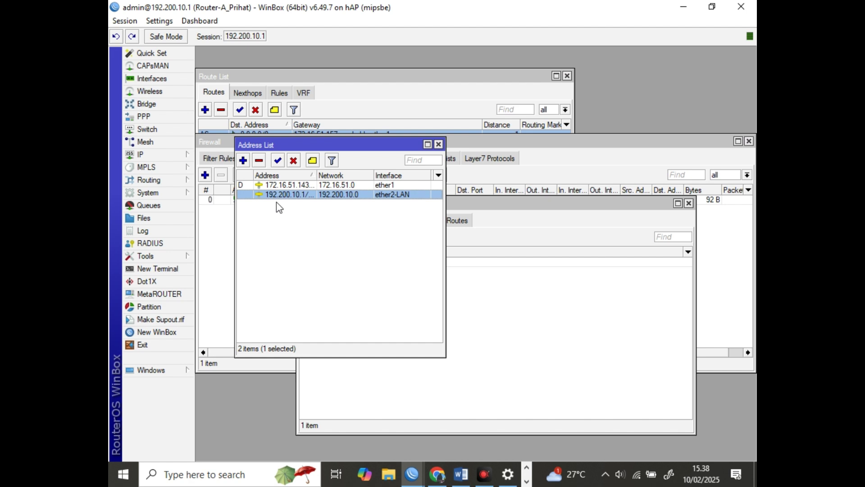
pyautogui.doubleClick(341, 199)
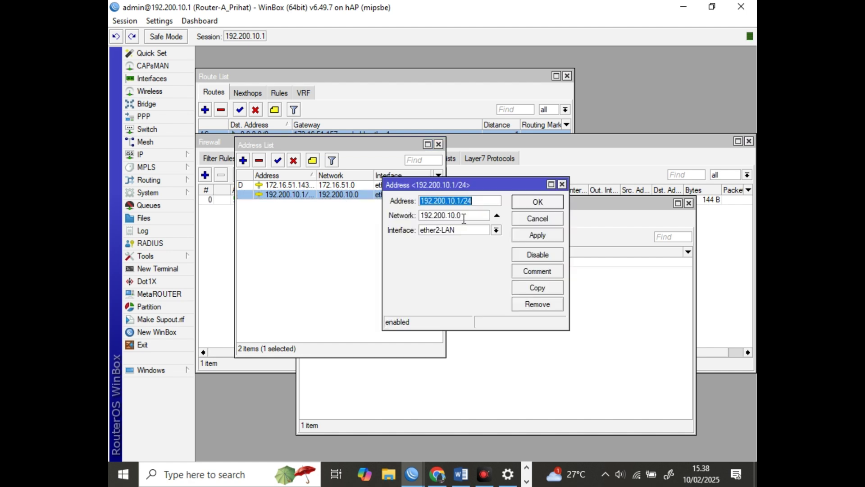
pyautogui.moveTo(469, 220); pyautogui.dragTo(393, 219)
pyautogui.hotkey('ctrl', 'c')
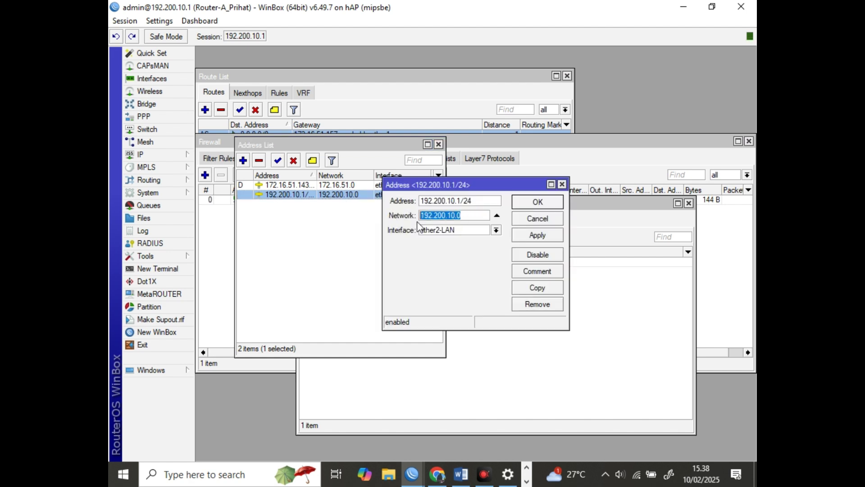
pyautogui.click(542, 203)
pyautogui.click(533, 297)
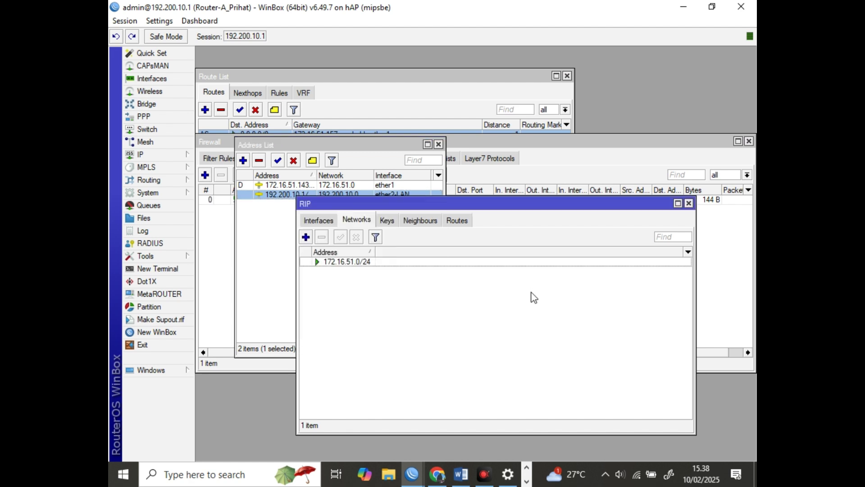
pyautogui.click(306, 237)
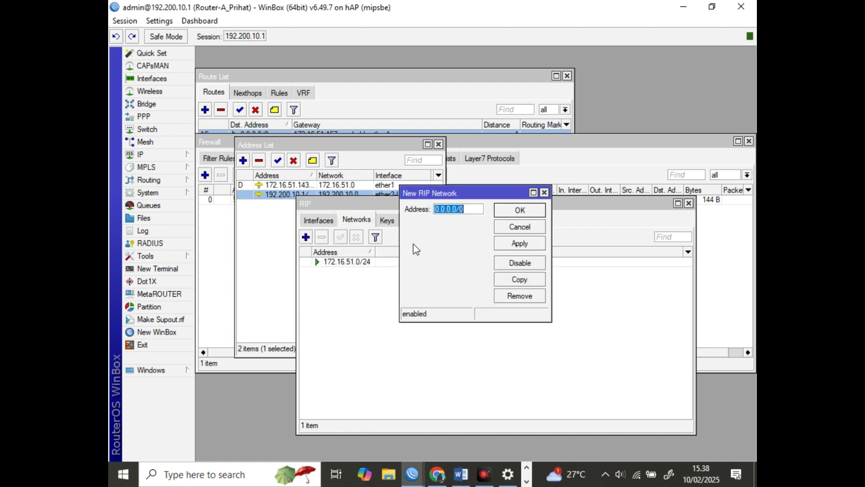
pyautogui.hotkey('ctrl', 'v')
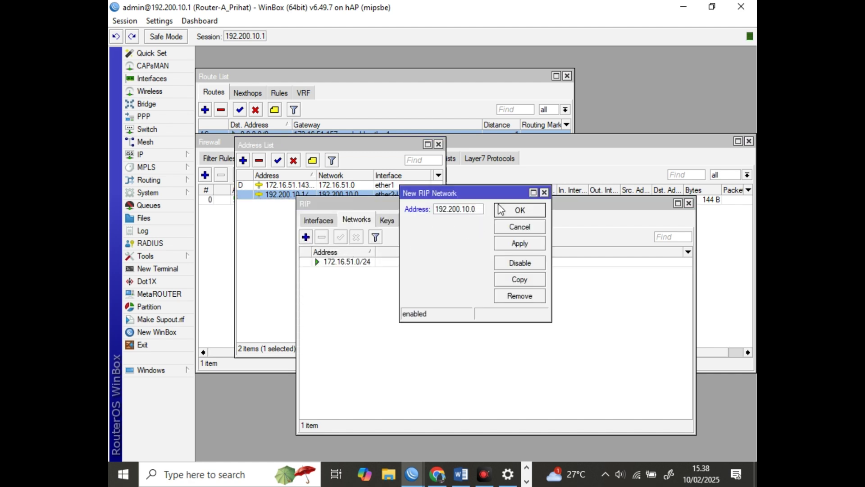
pyautogui.write('/24')
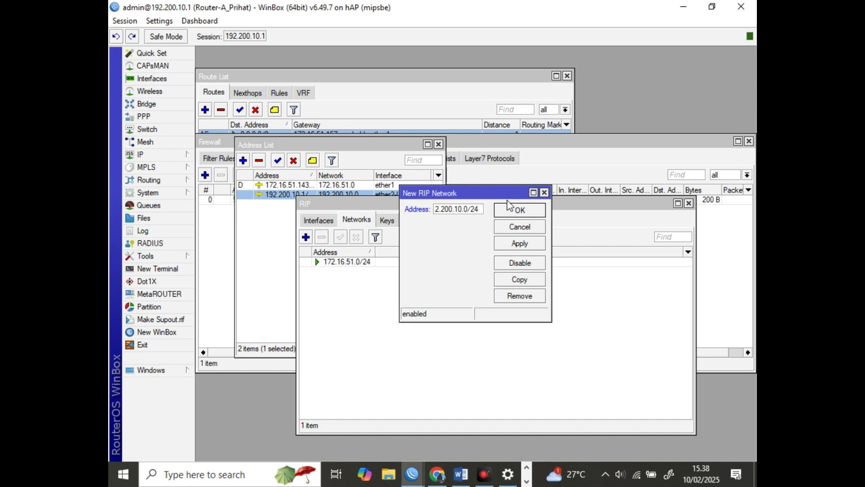
pyautogui.click(520, 210)
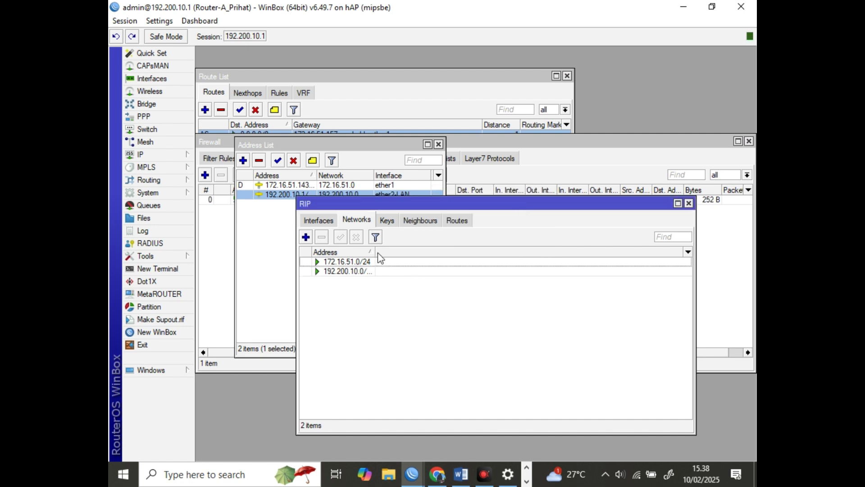
pyautogui.moveTo(375, 252); pyautogui.dragTo(394, 251)
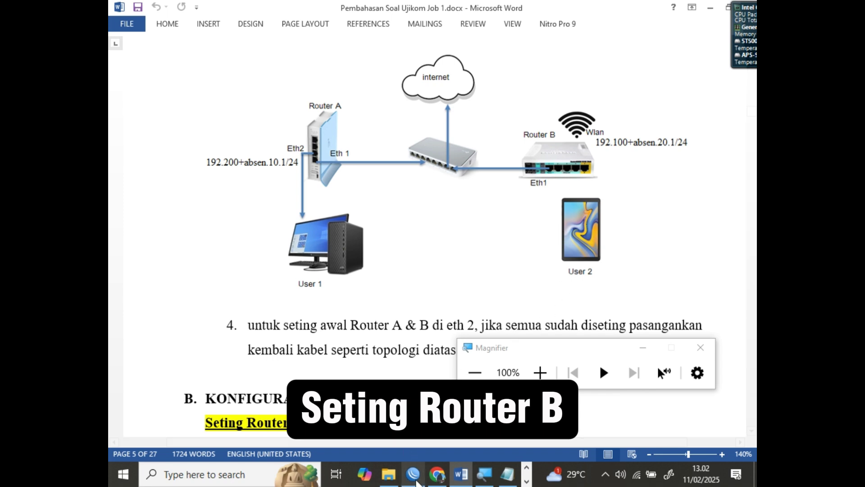
# Connect to the discovered Router B, log in skipping the password change, and open its Interface List
pyautogui.click(418, 480)
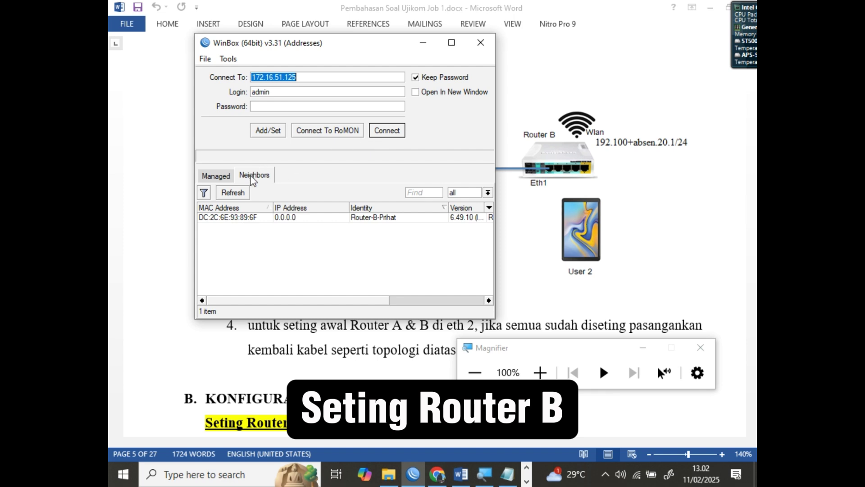
pyautogui.click(251, 179)
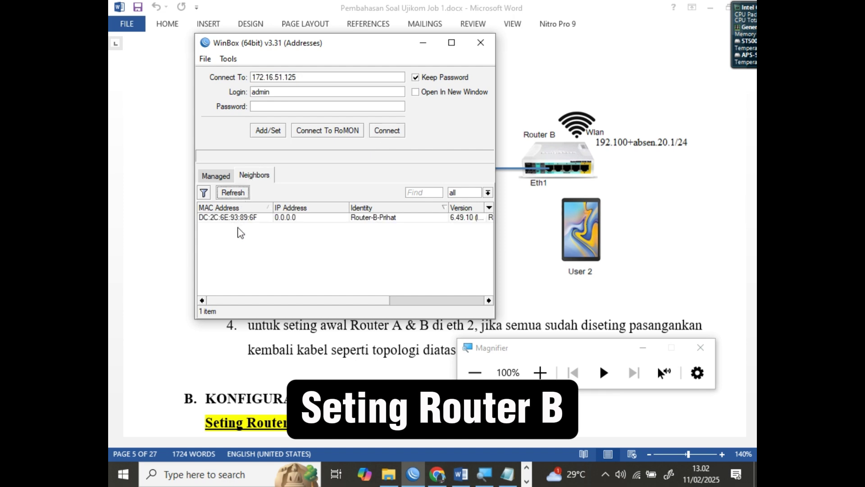
pyautogui.click(240, 218)
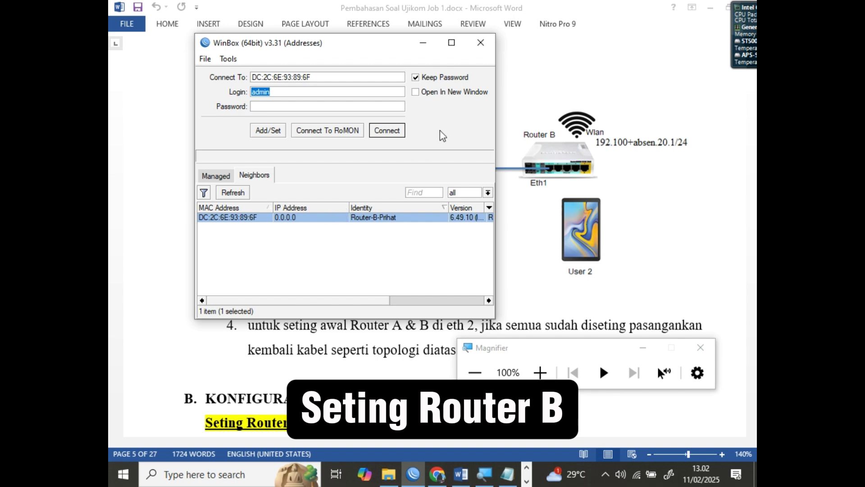
pyautogui.click(298, 95)
pyautogui.click(292, 107)
pyautogui.click(391, 132)
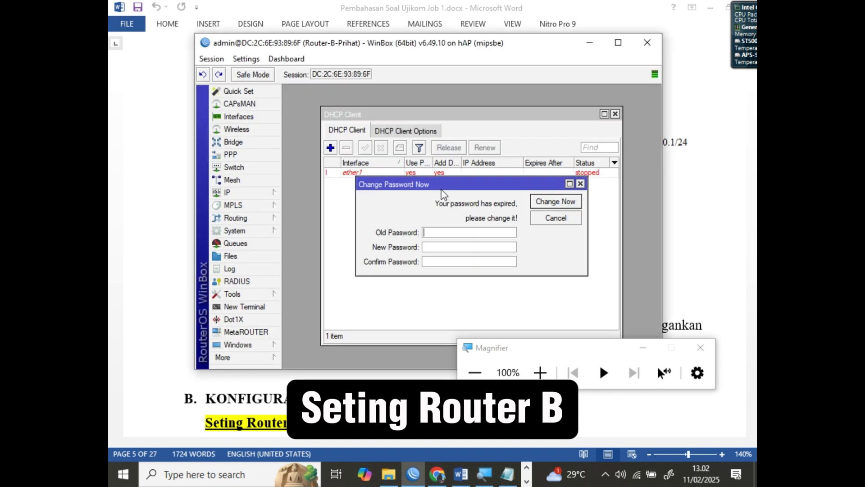
pyautogui.click(556, 218)
pyautogui.click(238, 117)
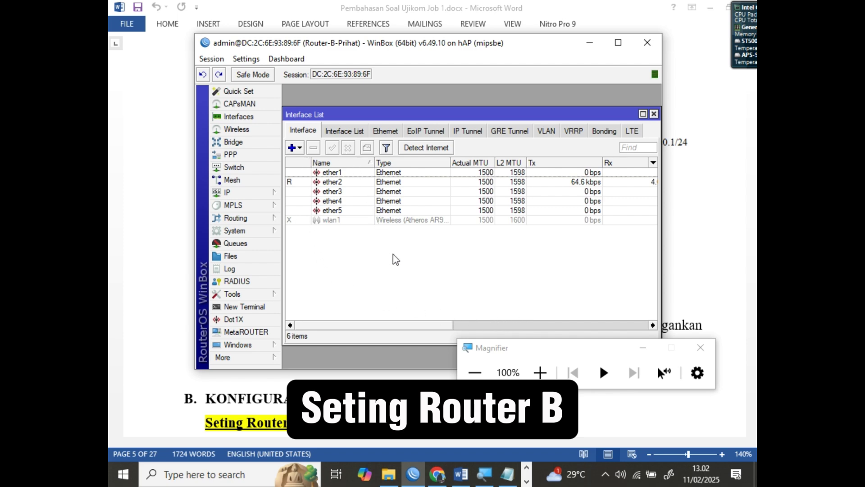
# Check that System Identity still reads Router-B-Prihat, close it unchanged, and open the IP menu
pyautogui.click(713, 433)
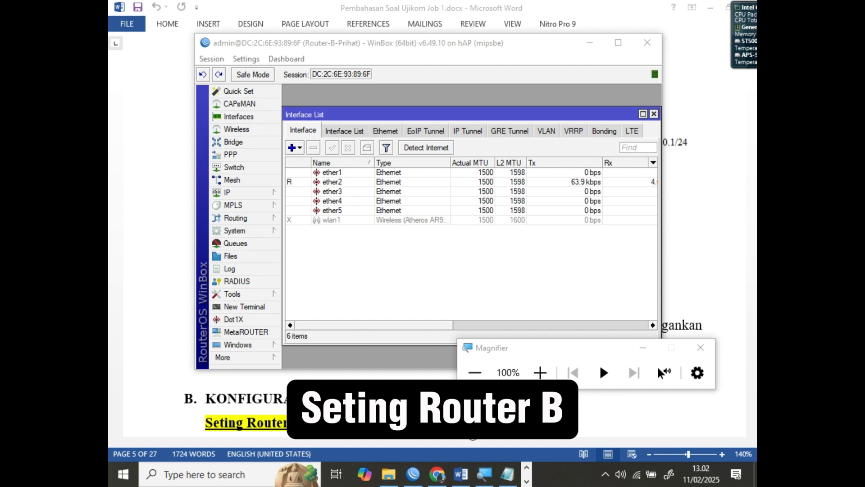
pyautogui.click(358, 106)
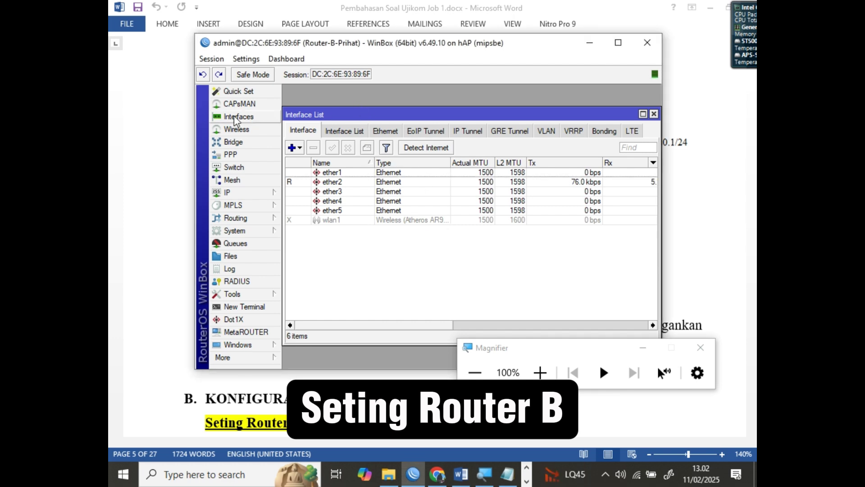
pyautogui.click(247, 231)
pyautogui.click(294, 226)
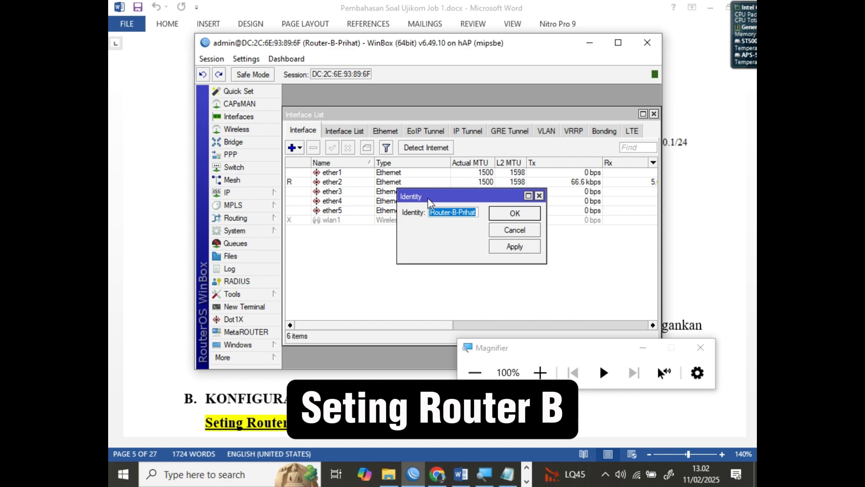
pyautogui.click(434, 218)
pyautogui.moveTo(431, 217); pyautogui.dragTo(445, 217)
pyautogui.doubleClick(454, 213)
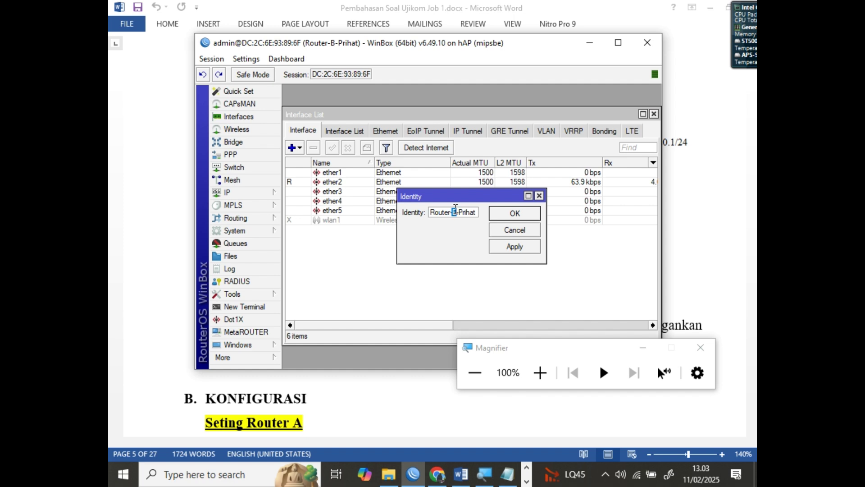
pyautogui.moveTo(455, 209); pyautogui.dragTo(465, 210)
pyautogui.click(523, 215)
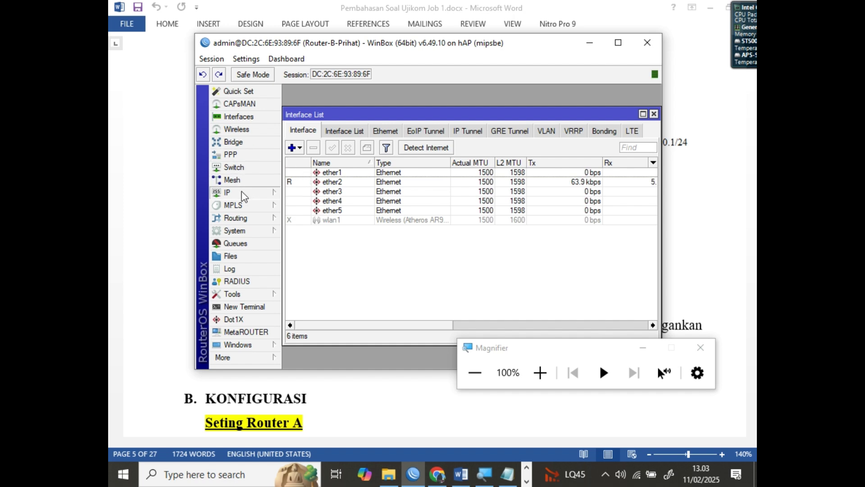
pyautogui.click(253, 194)
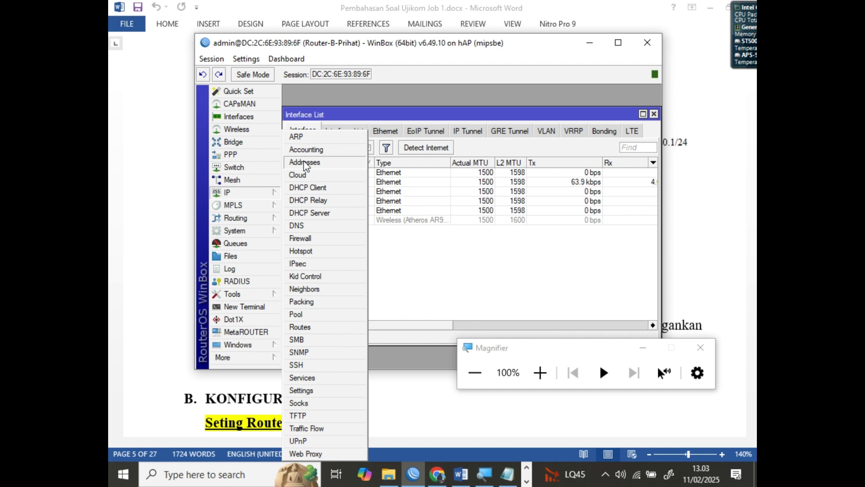
# Open the DHCP Client list and remove the existing ether1 client
pyautogui.click(308, 187)
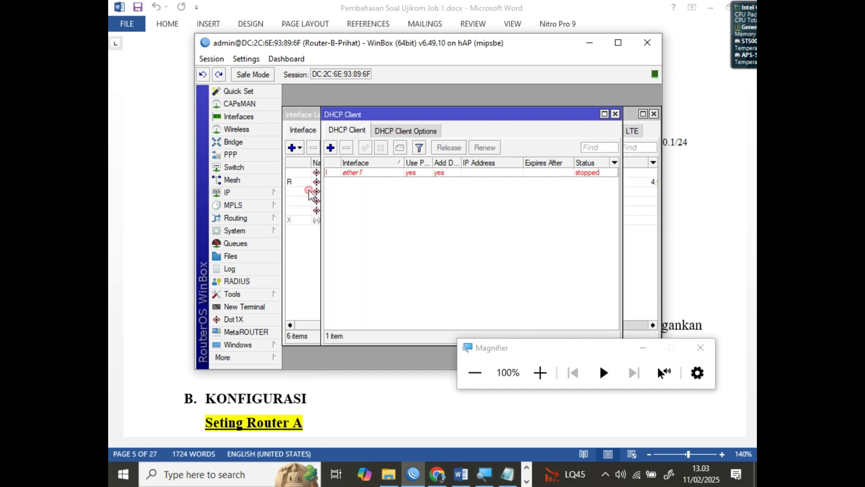
pyautogui.moveTo(413, 115); pyautogui.dragTo(429, 120)
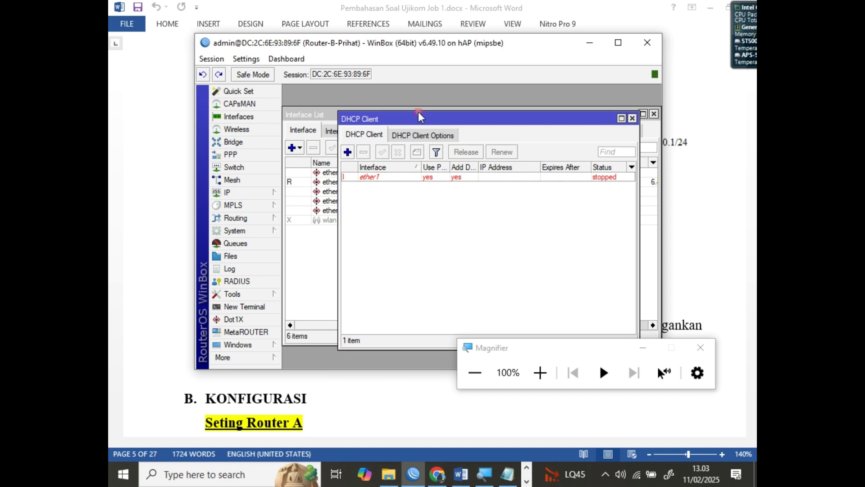
pyautogui.click(365, 178)
pyautogui.click(363, 152)
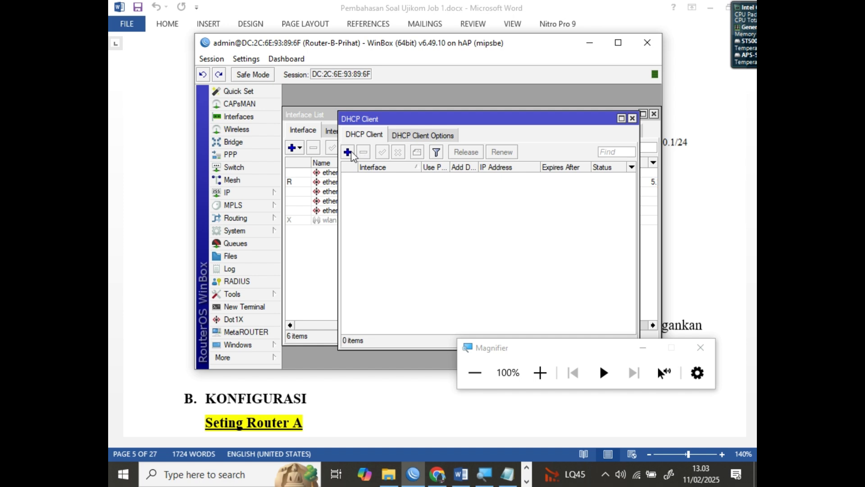
# Add a new DHCP client on ether1 with Add Default Route set to no
pyautogui.click(350, 153)
pyautogui.click(450, 170)
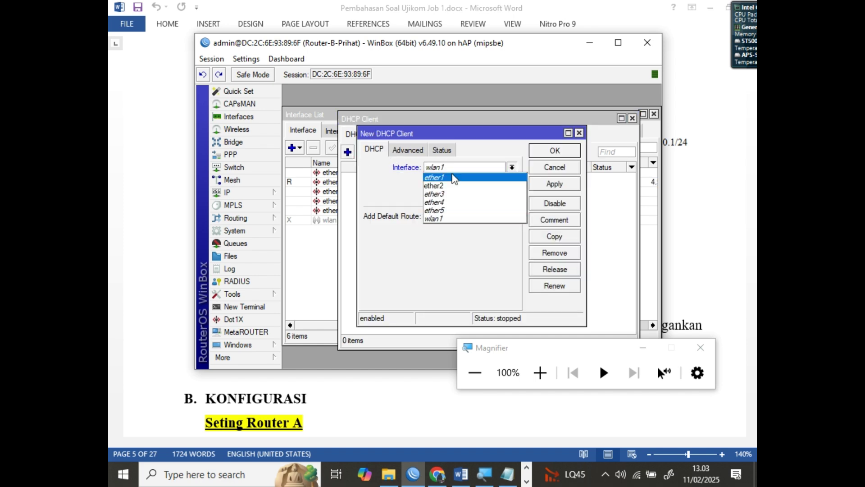
pyautogui.click(454, 179)
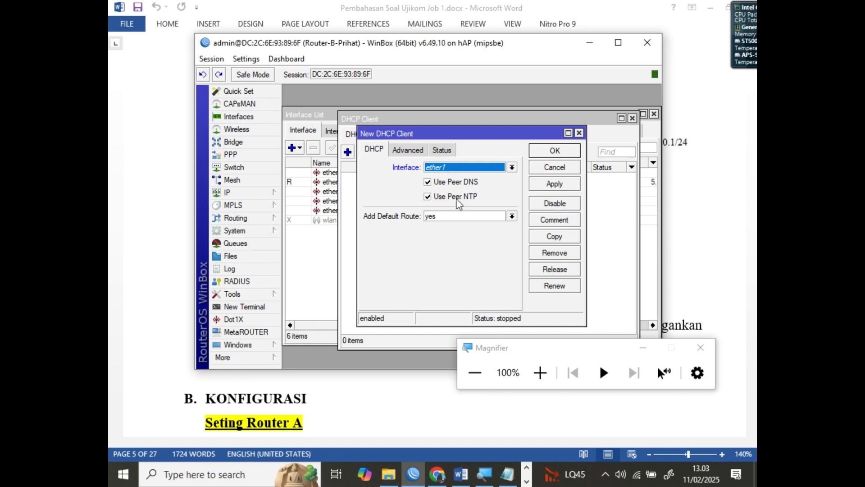
pyautogui.click(442, 217)
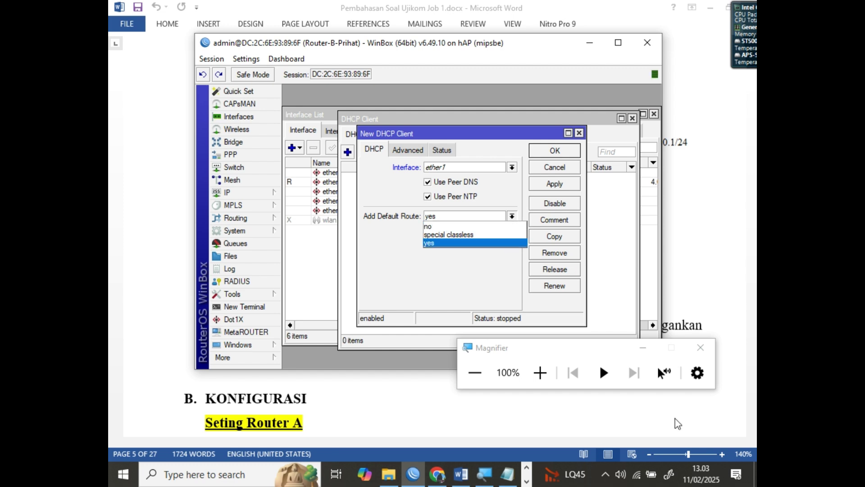
pyautogui.click(707, 429)
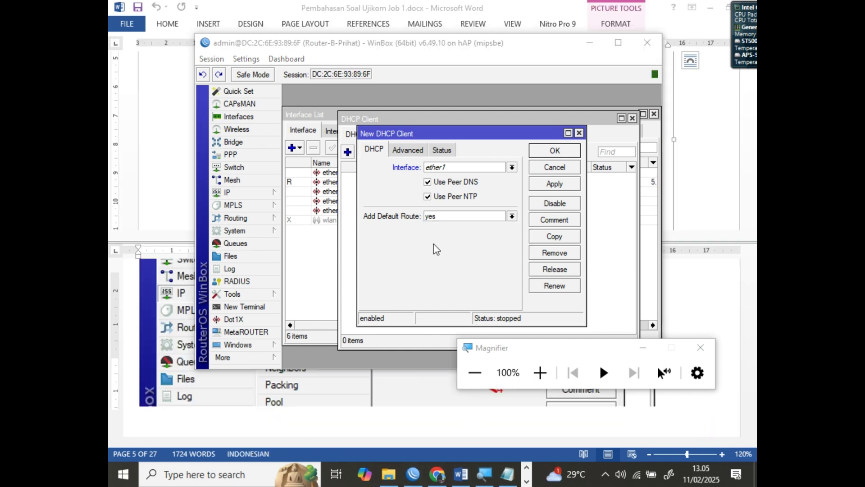
pyautogui.click(453, 168)
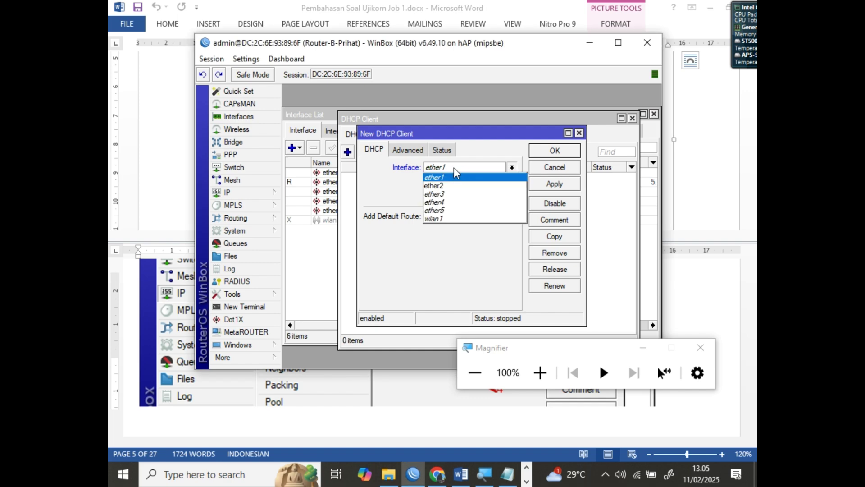
pyautogui.click(456, 169)
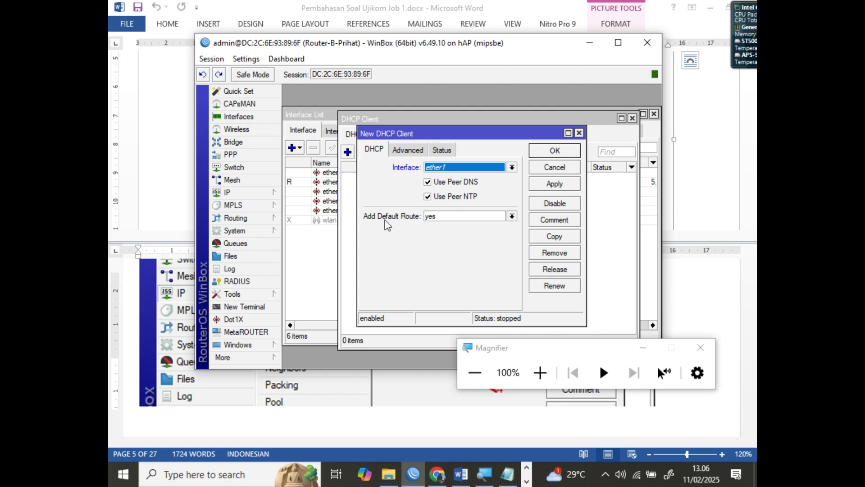
pyautogui.click(431, 218)
pyautogui.click(434, 227)
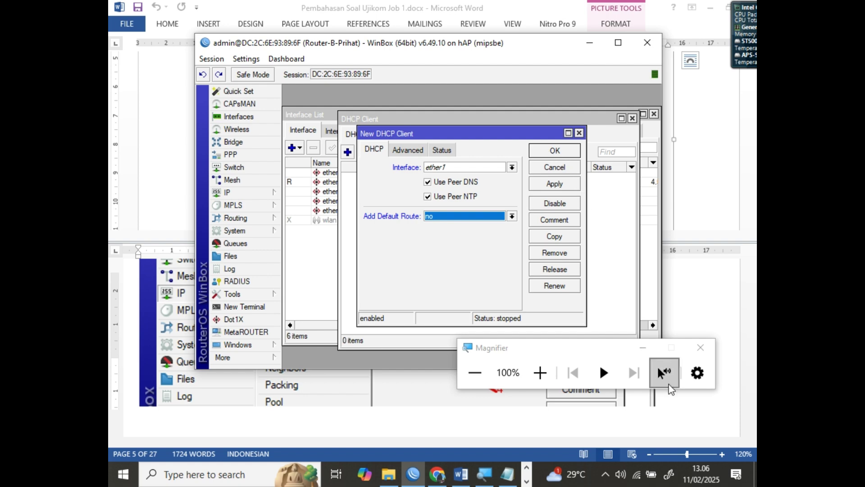
pyautogui.click(711, 426)
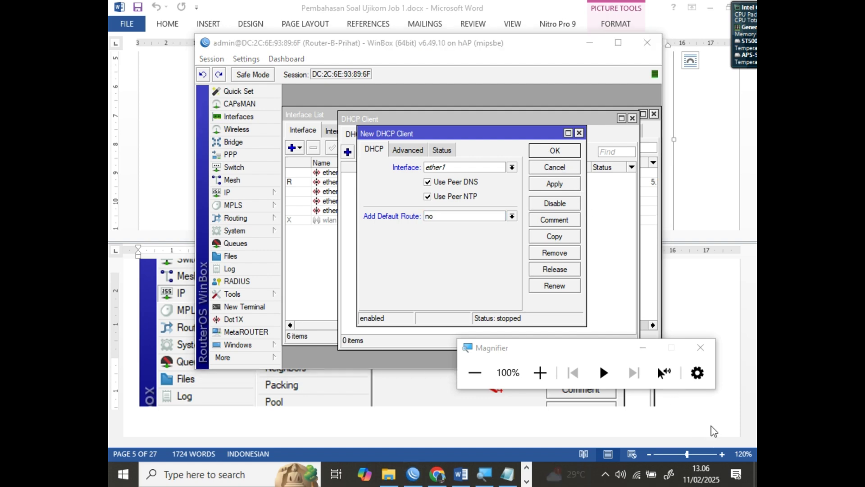
pyautogui.click(548, 152)
# Review the ether1 DHCP client's settings and confirm it is bound at 172.16.51.125/24
pyautogui.click(564, 178)
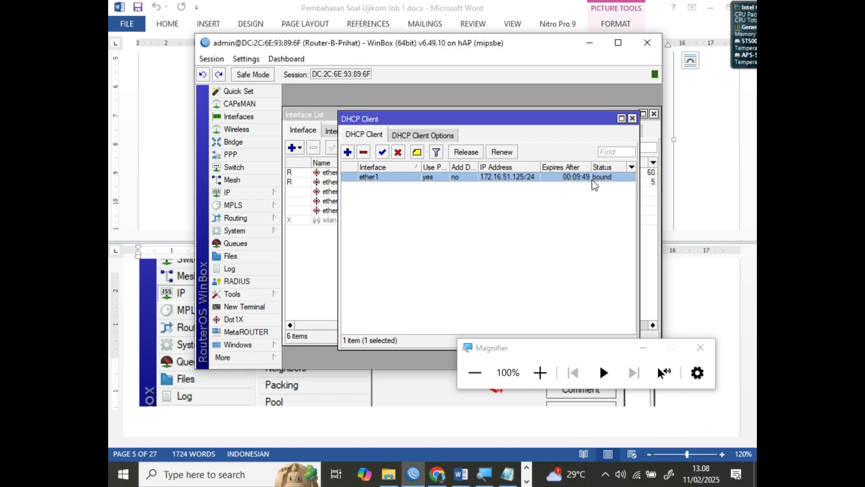
pyautogui.doubleClick(516, 180)
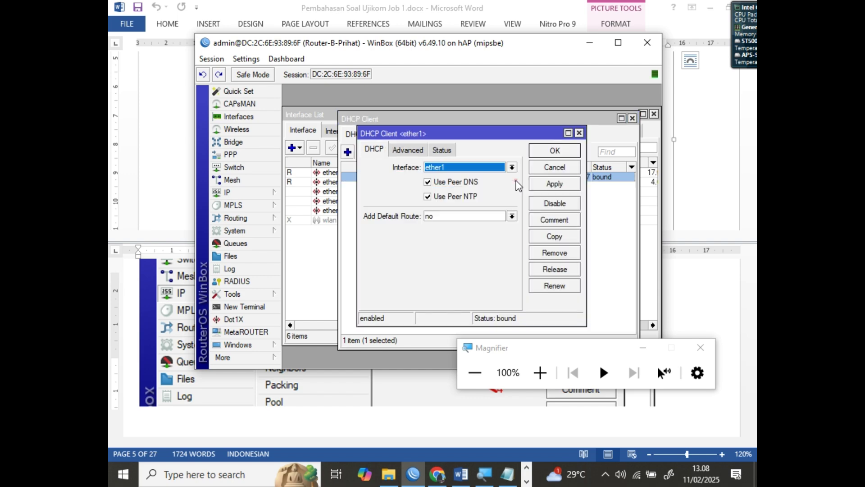
pyautogui.click(580, 133)
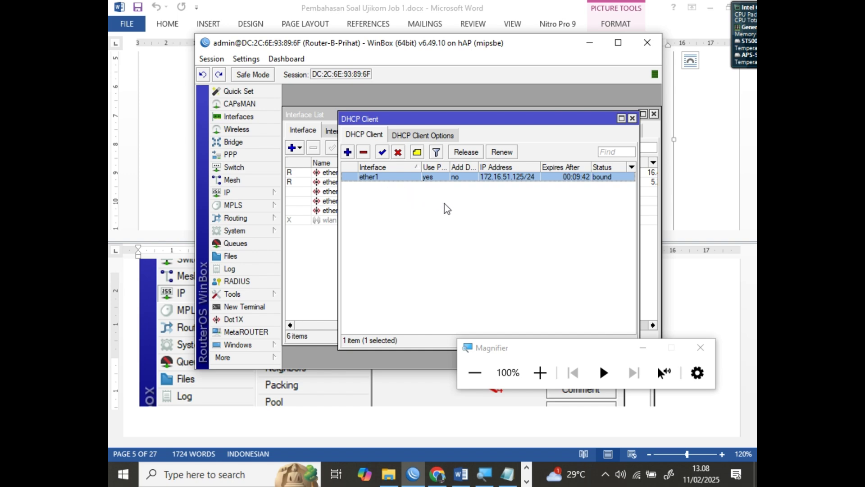
# Duplicate the first note line and edit it to read 172.16.51.125 eth1 R.B
pyautogui.click(508, 481)
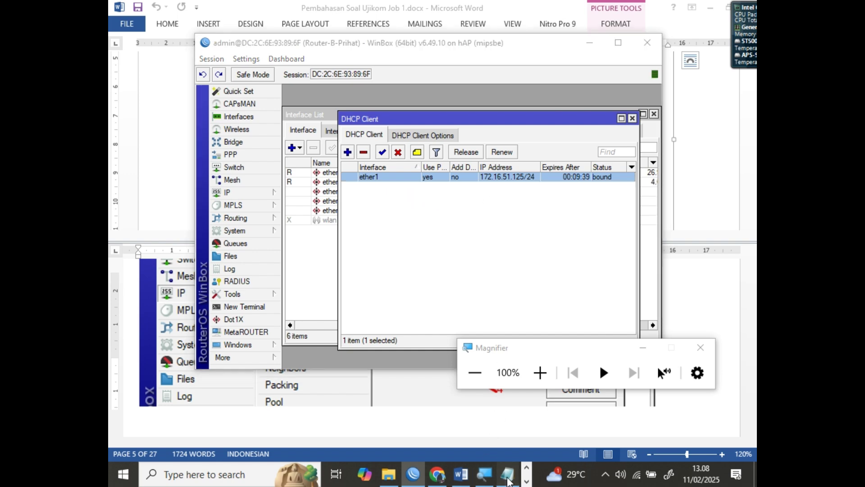
pyautogui.moveTo(416, 75); pyautogui.dragTo(165, 69)
pyautogui.hotkey('ctrl', 'c')
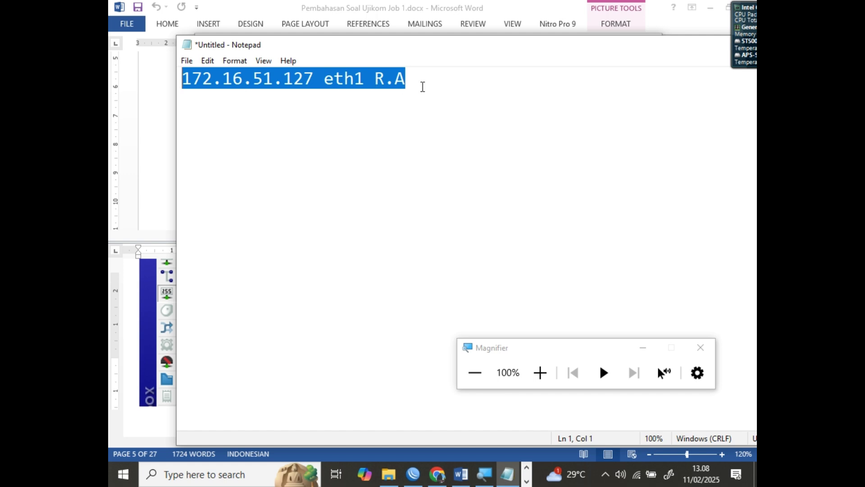
pyautogui.click(422, 86)
pyautogui.press('Return')
pyautogui.hotkey('ctrl', 'v')
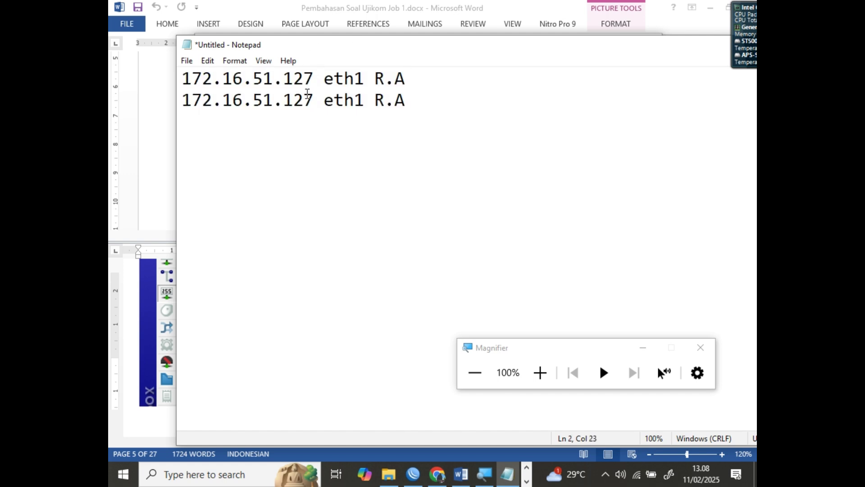
pyautogui.moveTo(308, 93); pyautogui.dragTo(312, 96)
pyautogui.write('5')
pyautogui.moveTo(395, 100); pyautogui.dragTo(405, 106)
pyautogui.write('B')
# Check Router B's wlan addressing in the Word diagram, then bring WinBox's Interface List forward
pyautogui.click(163, 205)
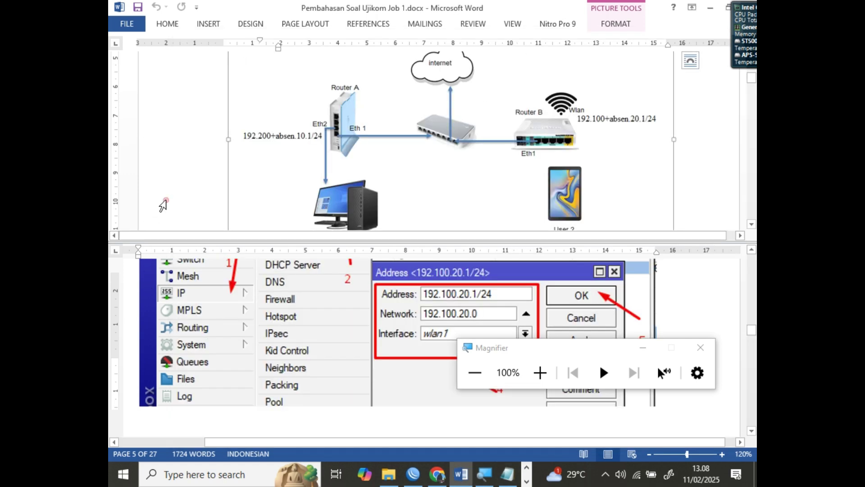
pyautogui.click(413, 474)
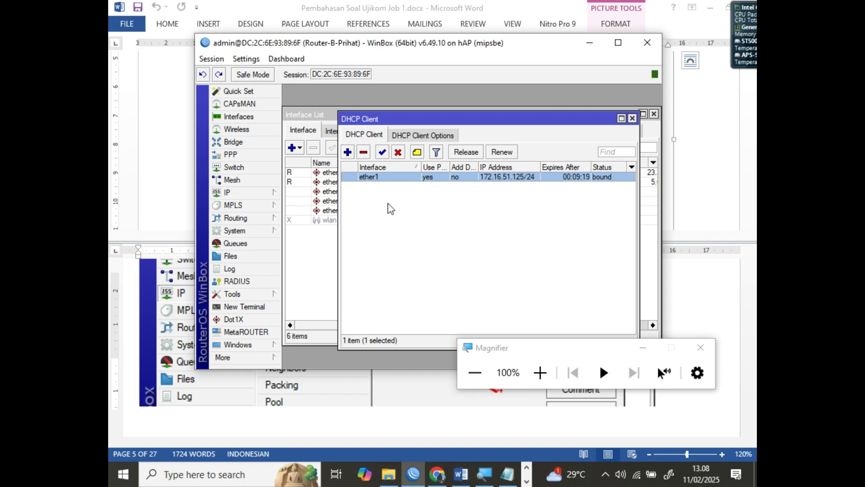
pyautogui.click(137, 164)
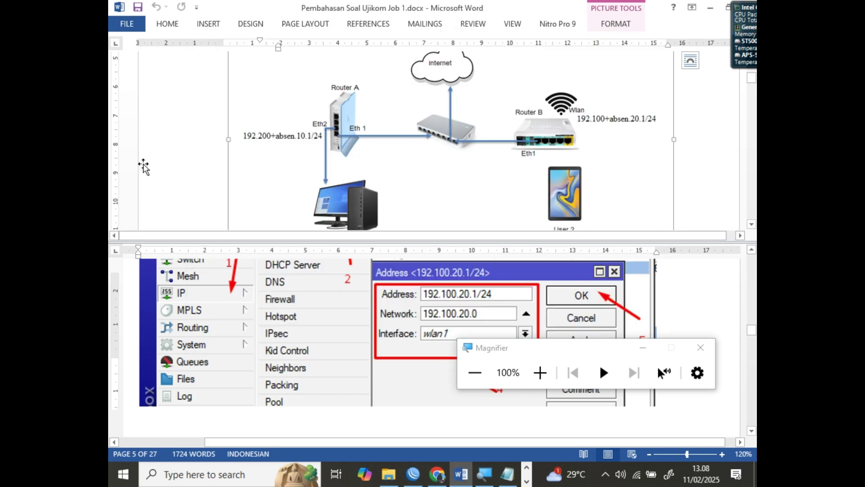
pyautogui.scroll(3, 458, 167)
pyautogui.scroll(-3, 458, 166)
pyautogui.click(413, 474)
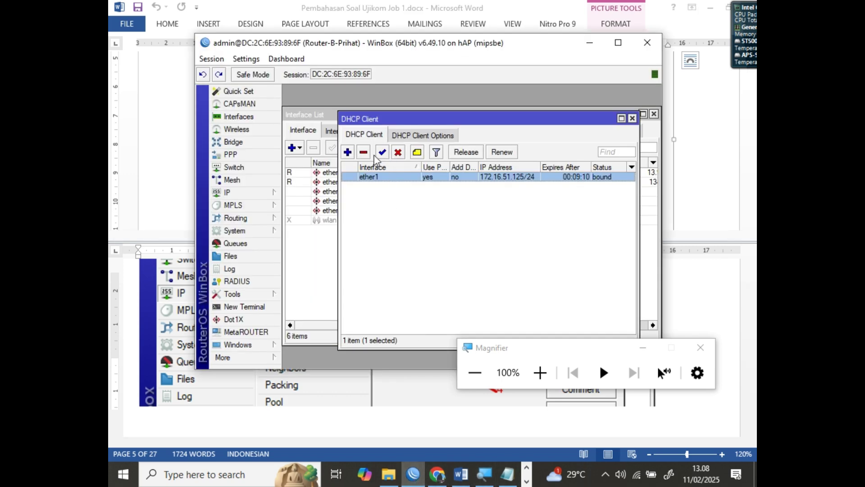
pyautogui.click(328, 231)
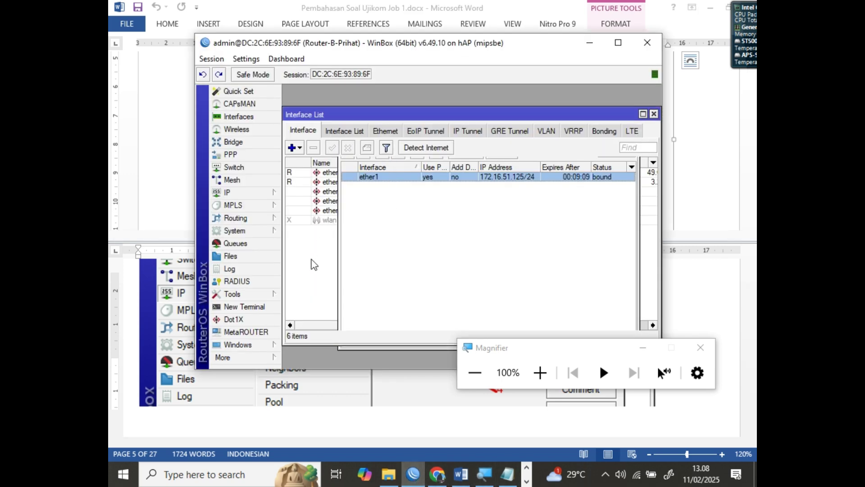
# Enable the disabled wlan1 interface in the Interface List
pyautogui.click(242, 131)
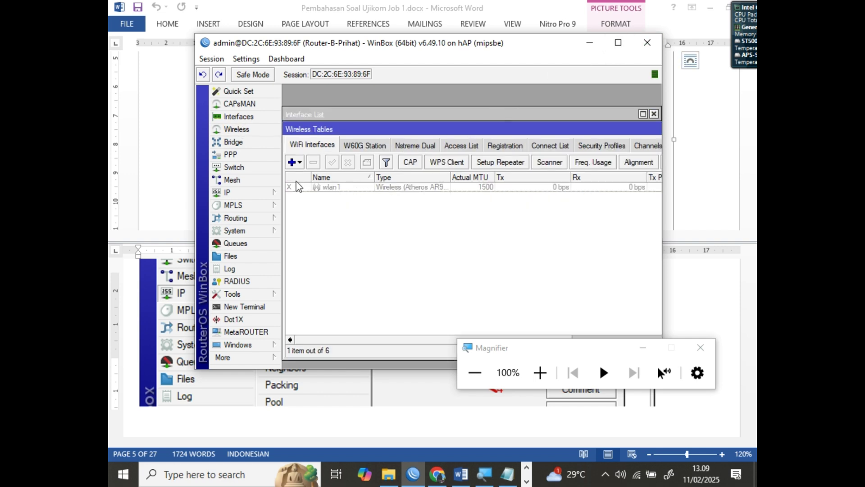
pyautogui.click(251, 117)
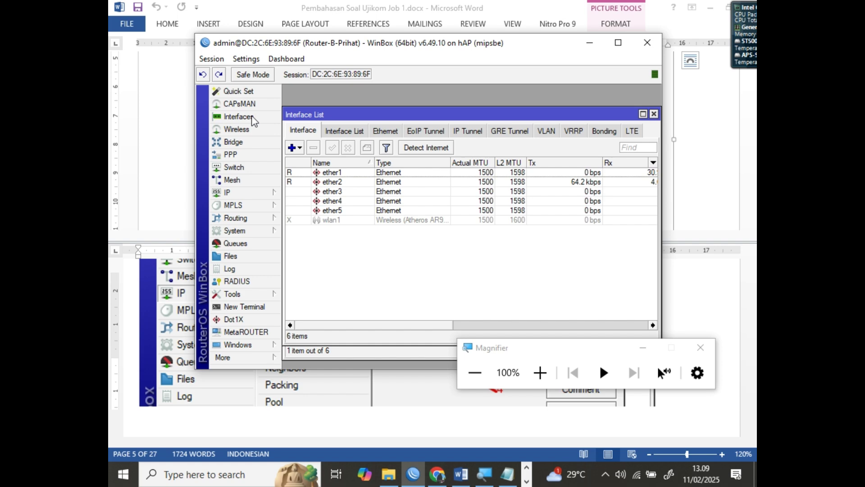
pyautogui.click(332, 221)
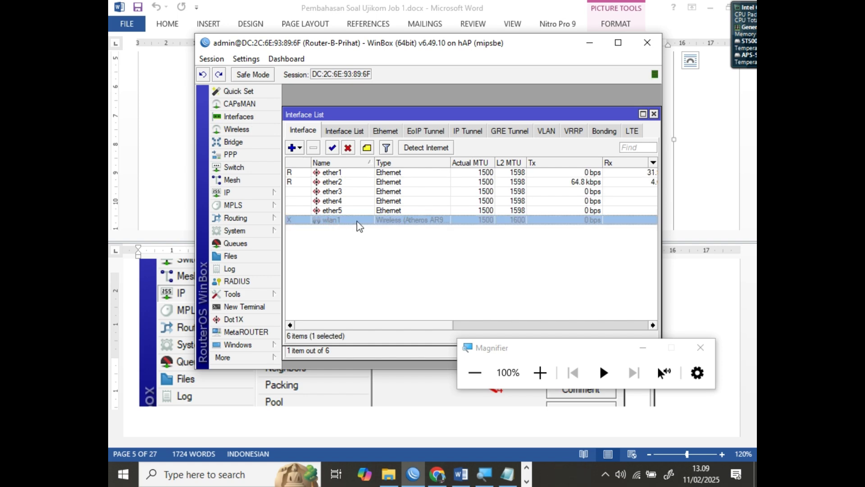
pyautogui.click(332, 149)
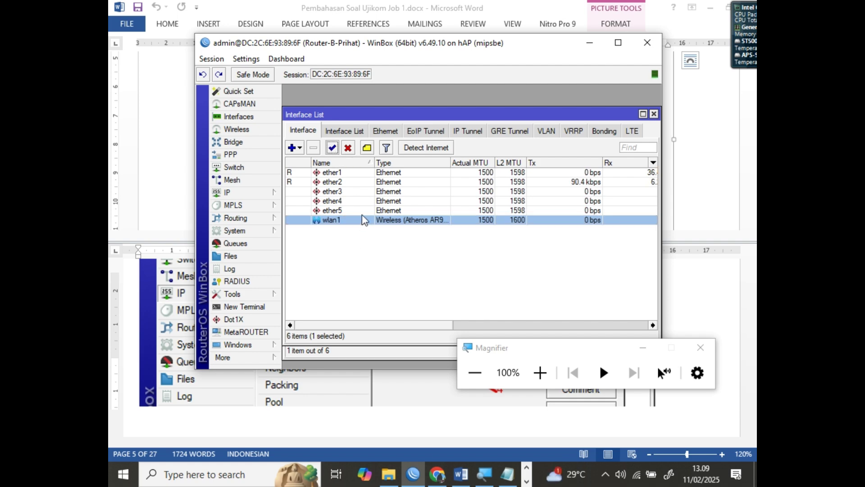
# Open Wireless Tables and select wlan1 in the WiFi Interfaces list
pyautogui.click(251, 132)
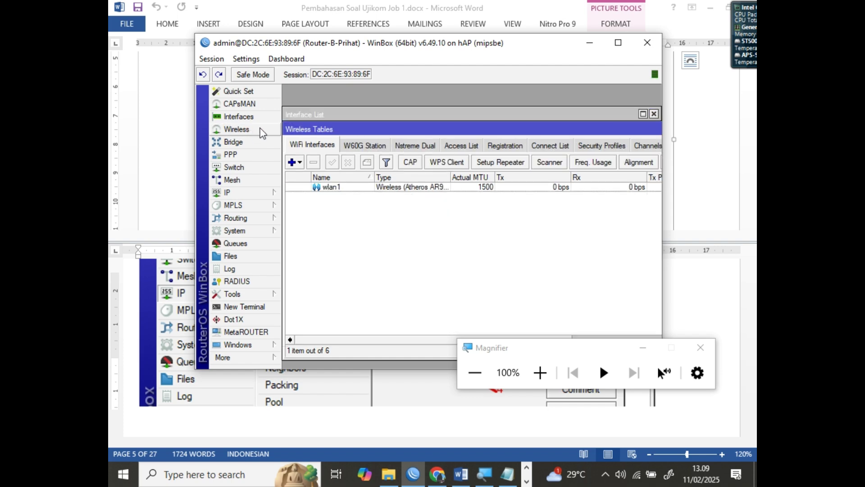
pyautogui.click(351, 189)
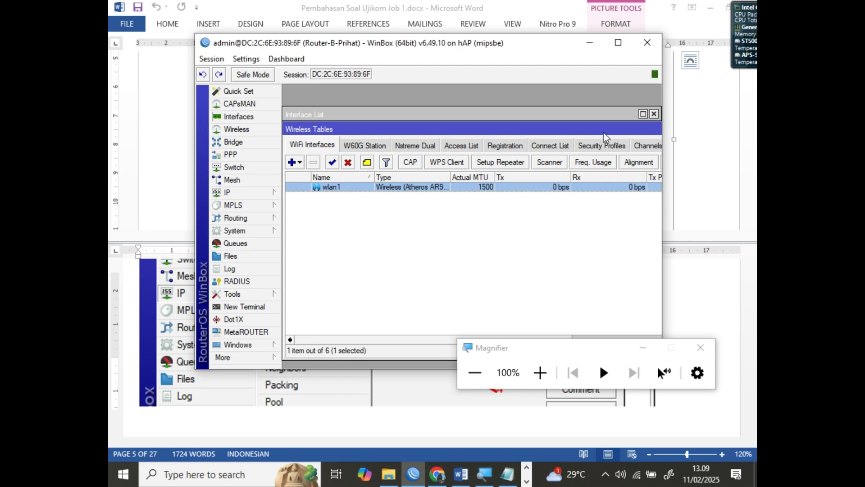
pyautogui.moveTo(605, 130); pyautogui.dragTo(513, 128)
# Open the default profile from Security Profiles, with WinBox maximized
pyautogui.click(514, 144)
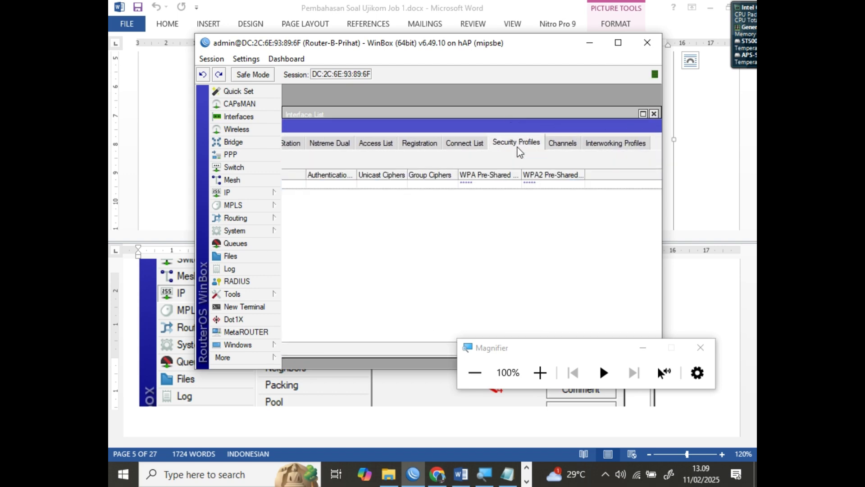
pyautogui.click(618, 43)
pyautogui.moveTo(464, 88); pyautogui.dragTo(549, 95)
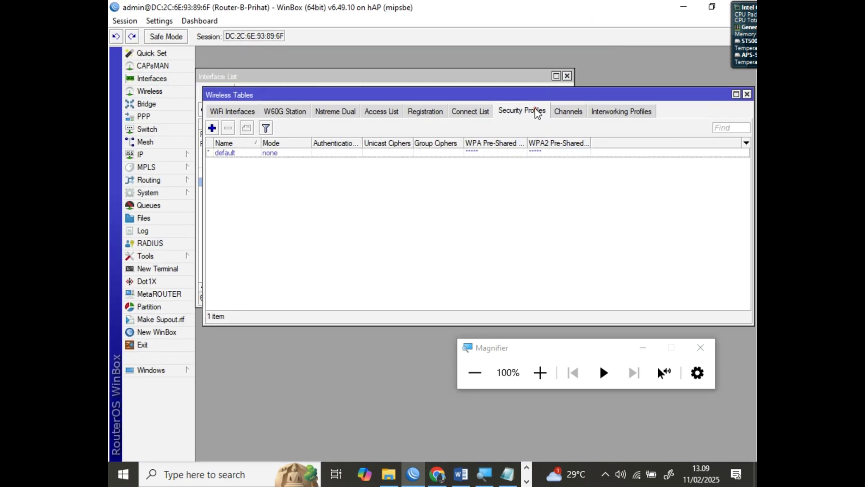
pyautogui.click(231, 155)
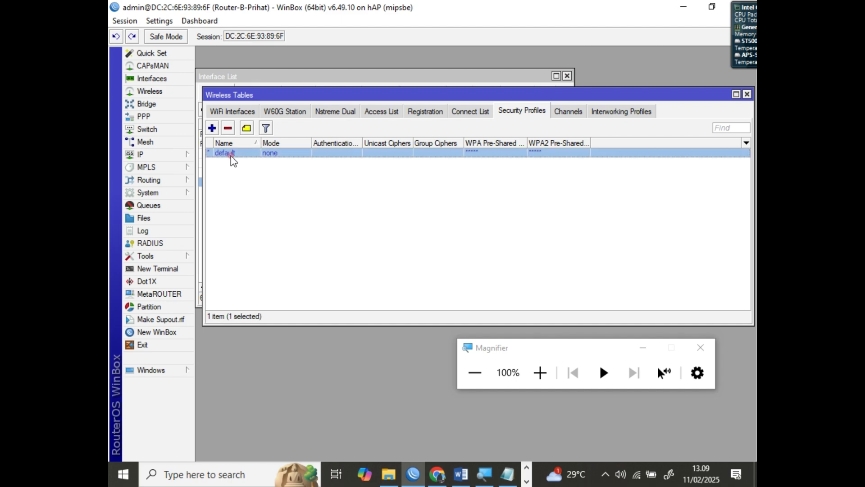
pyautogui.doubleClick(231, 155)
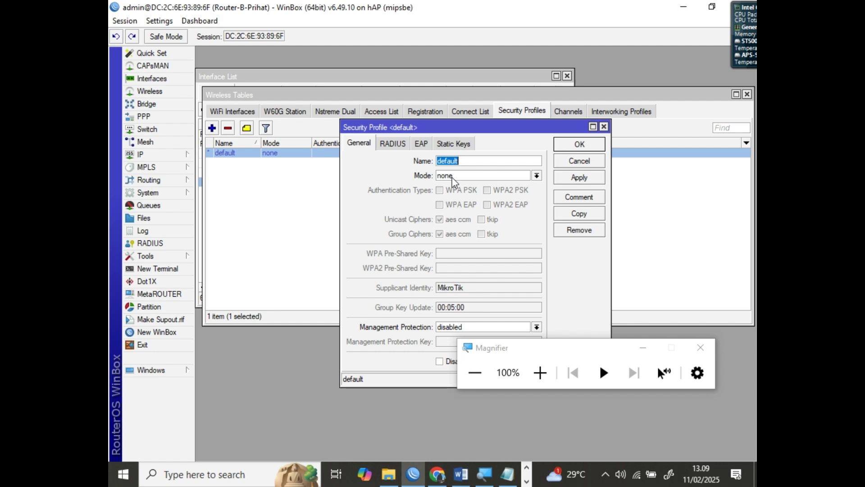
# Set dynamic keys mode, WPA2 PSK and the pre-shared key, verify it in plain text, and save
pyautogui.click(453, 178)
pyautogui.click(460, 183)
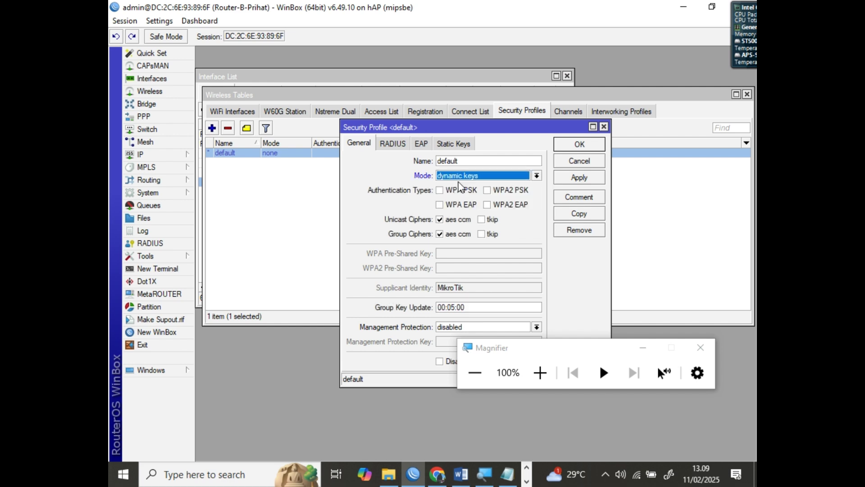
pyautogui.click(488, 191)
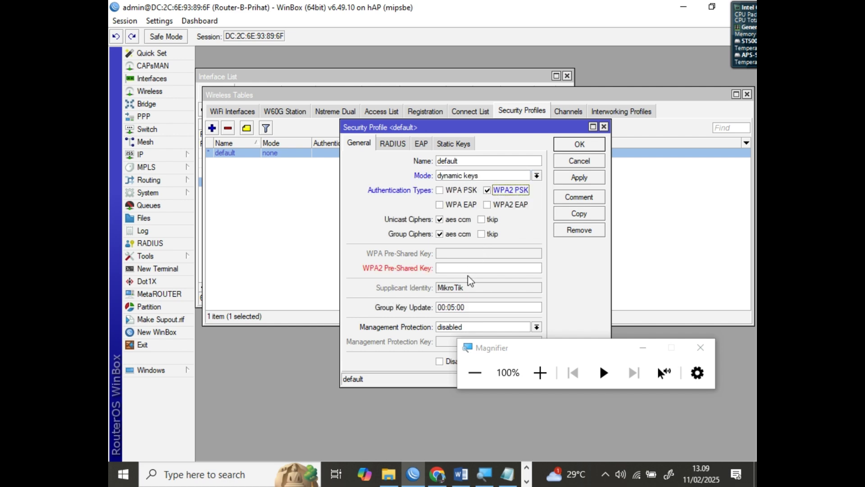
pyautogui.click(464, 268)
pyautogui.write('********')
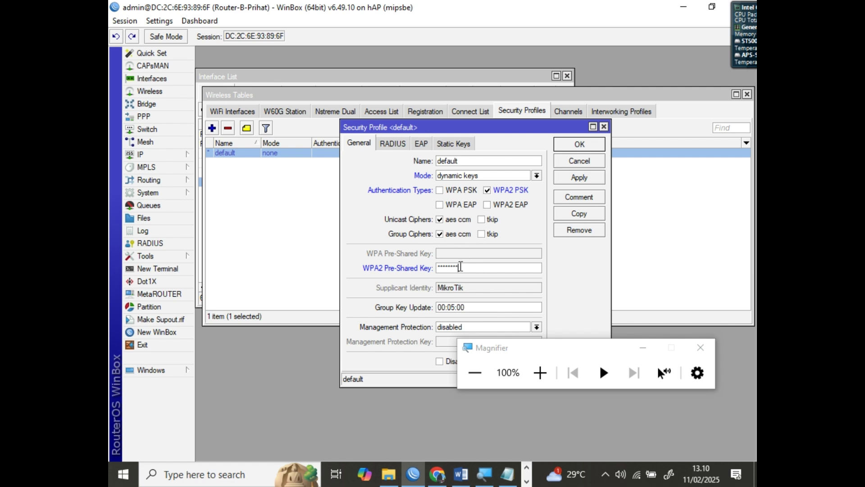
pyautogui.click(168, 20)
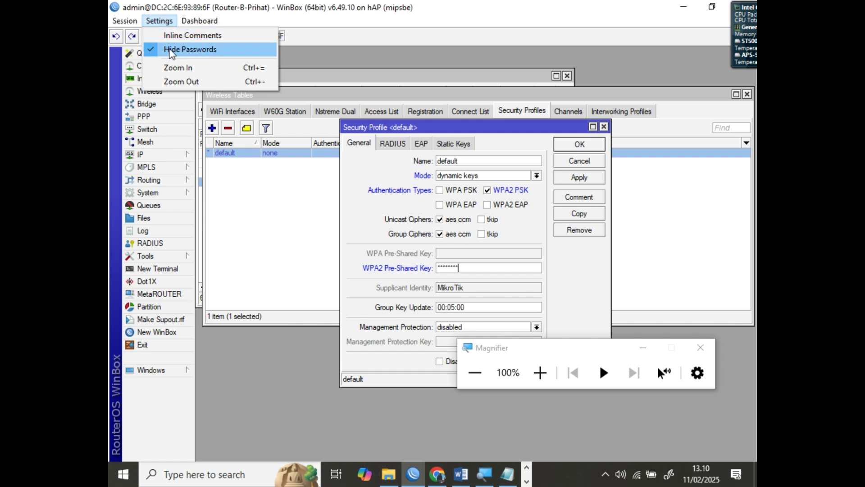
pyautogui.click(170, 50)
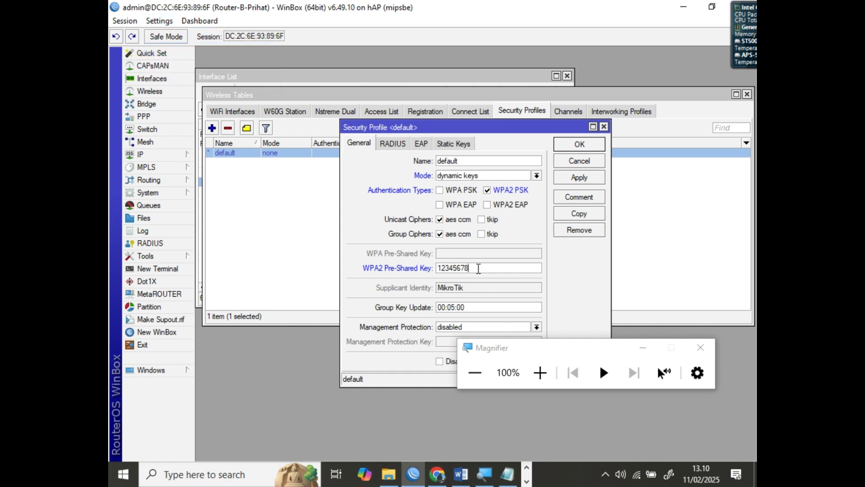
pyautogui.doubleClick(481, 268)
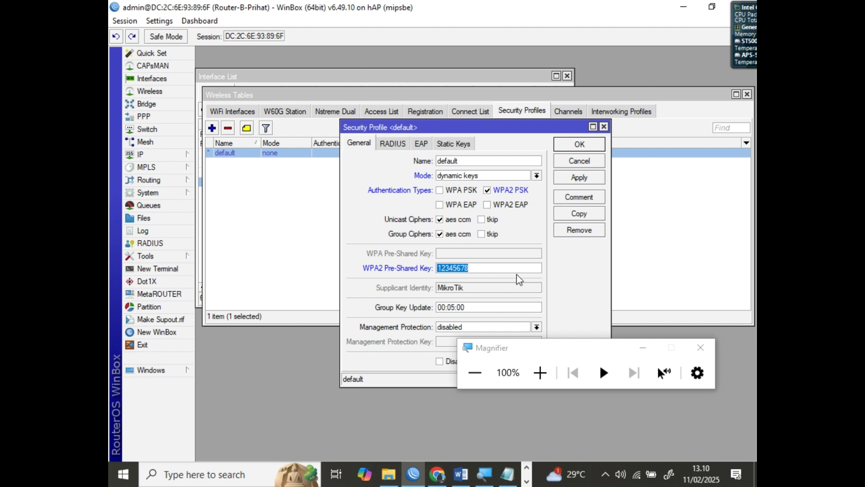
pyautogui.click(711, 432)
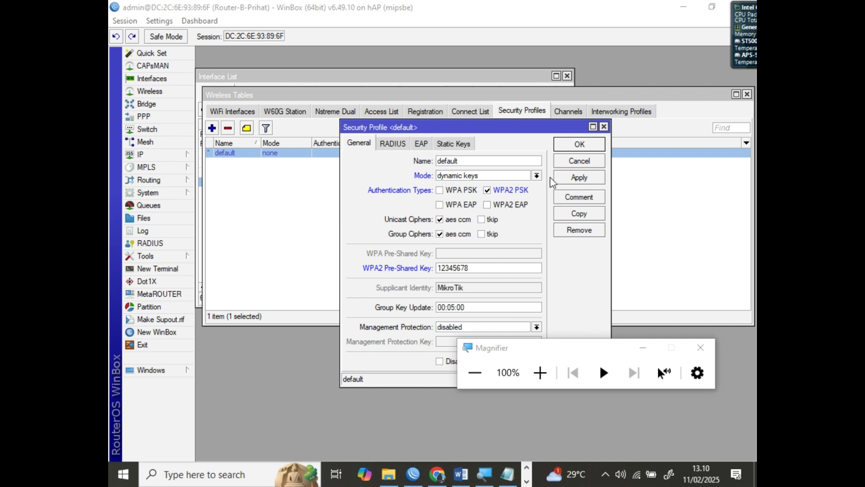
pyautogui.click(569, 150)
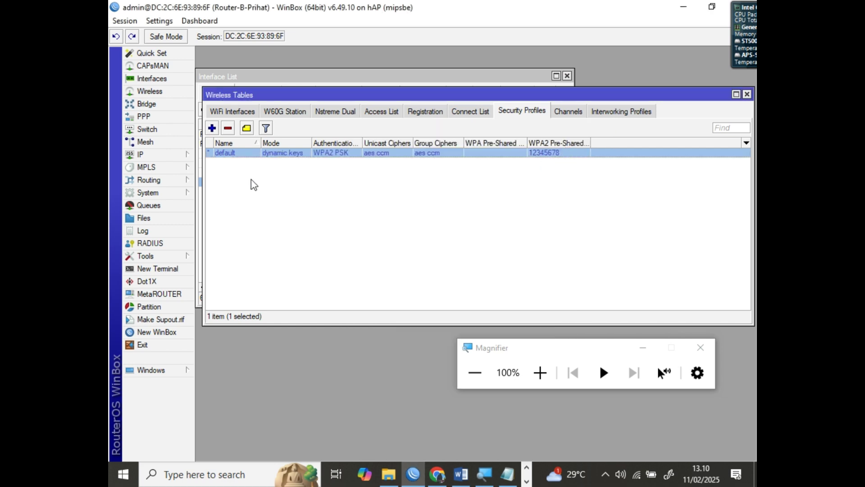
# Set wlan1's wireless mode to ap bridge and its band to 2GHz-B/G/N
pyautogui.click(230, 113)
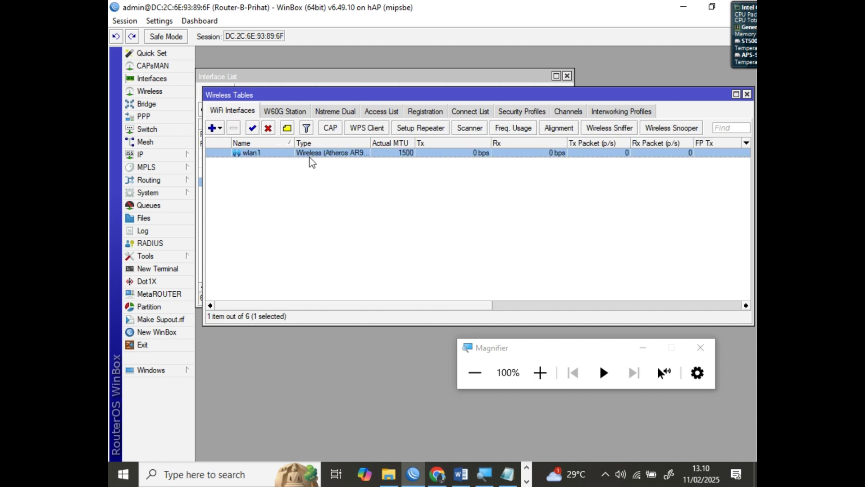
pyautogui.doubleClick(252, 153)
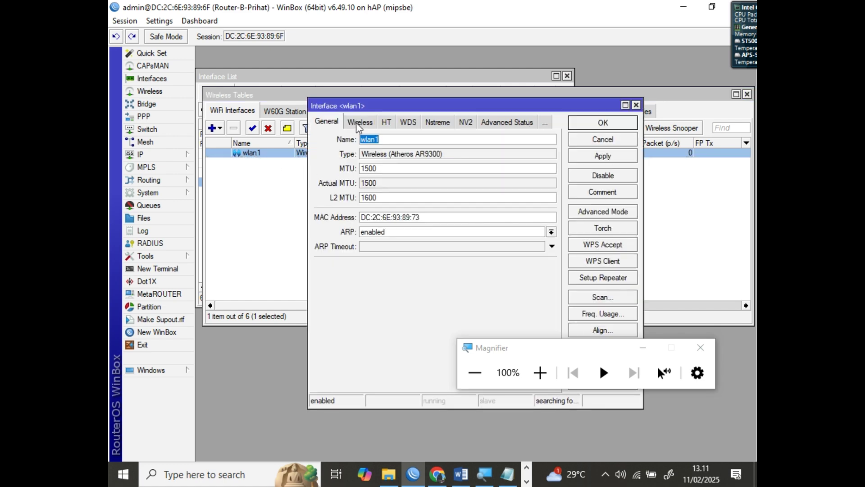
pyautogui.click(359, 122)
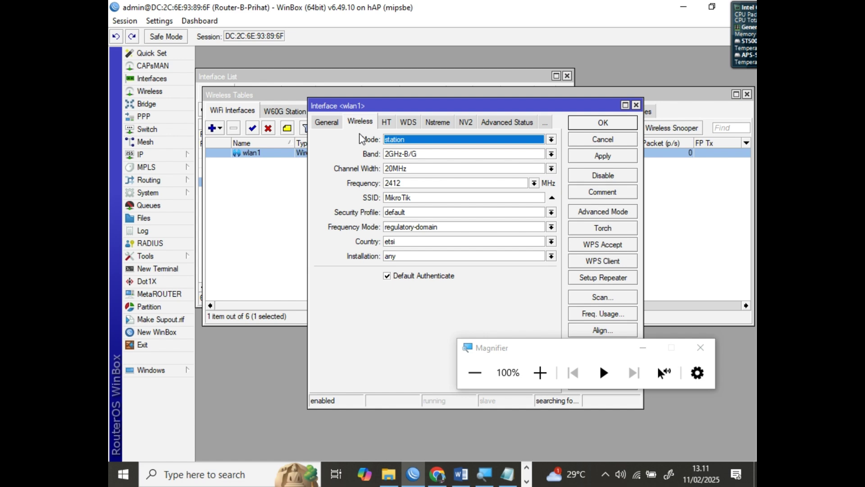
pyautogui.moveTo(433, 106); pyautogui.dragTo(388, 120)
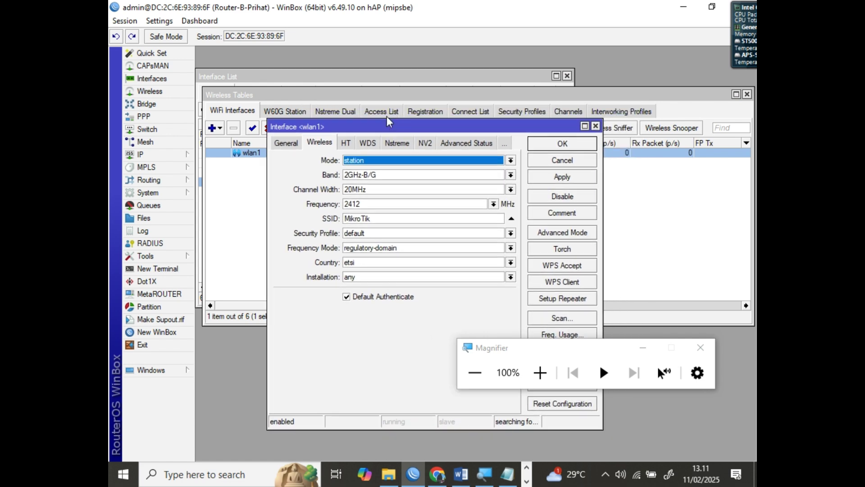
pyautogui.click(367, 162)
pyautogui.click(362, 179)
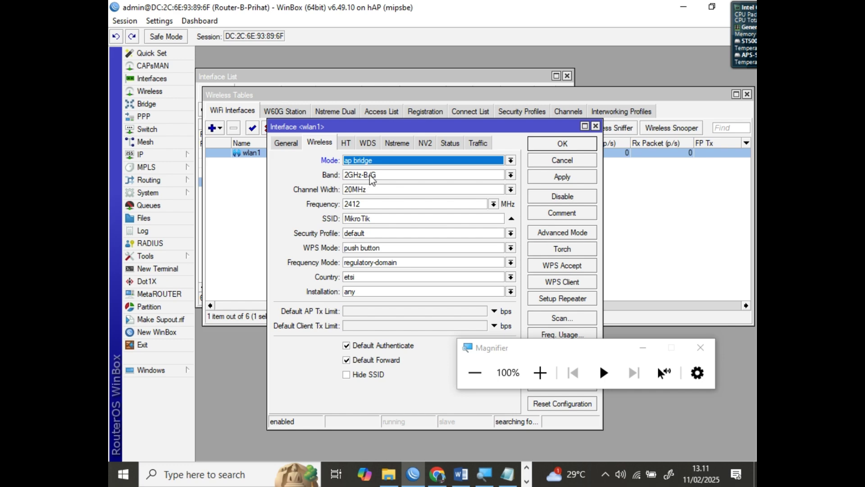
pyautogui.click(372, 179)
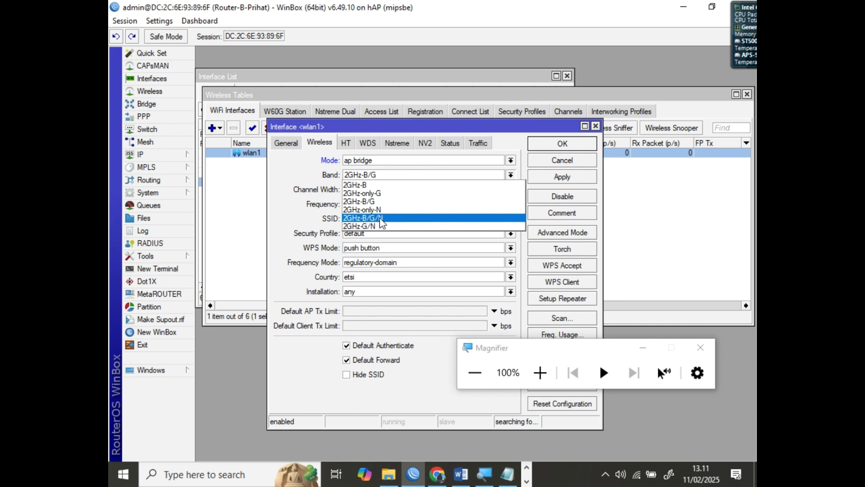
pyautogui.click(381, 219)
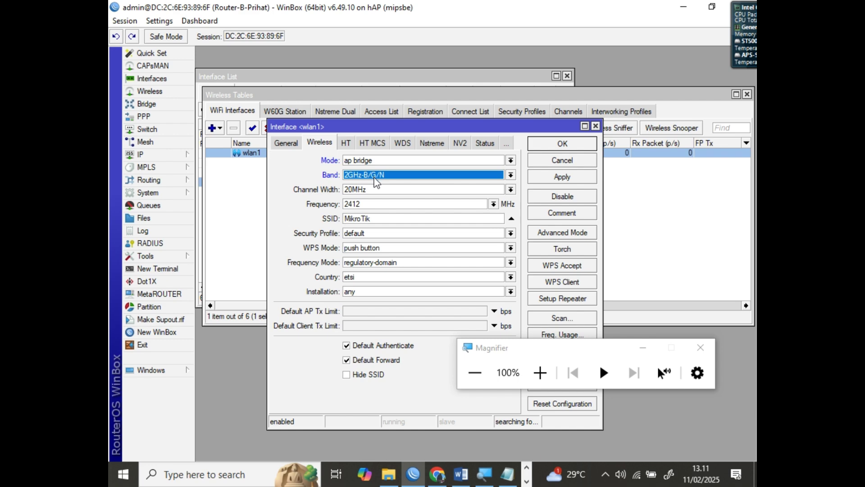
# Change wlan1's SSID from MikroTik to UKK_Prihat and apply the settings
pyautogui.click(540, 372)
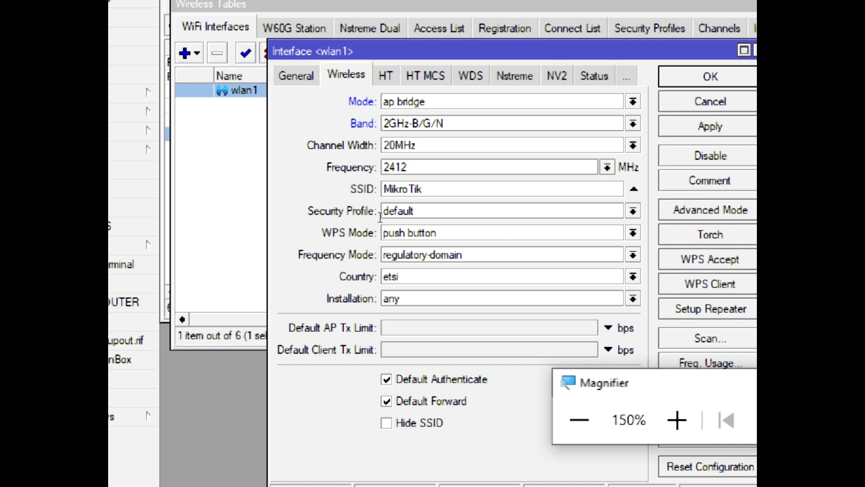
pyautogui.moveTo(435, 189); pyautogui.dragTo(380, 186)
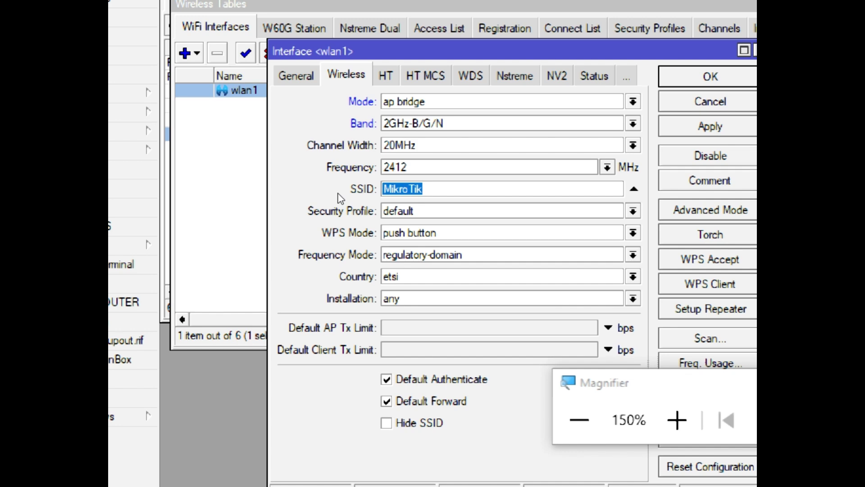
pyautogui.write('UKK')
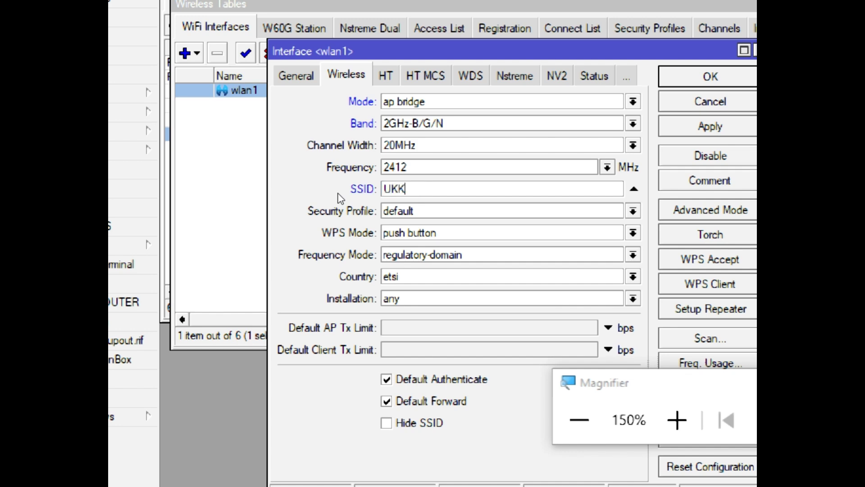
pyautogui.write('_Prihat')
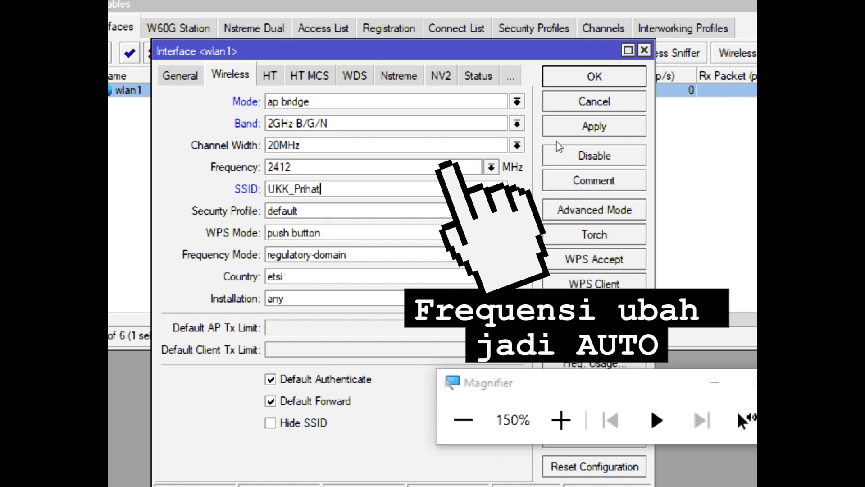
pyautogui.press('Return')
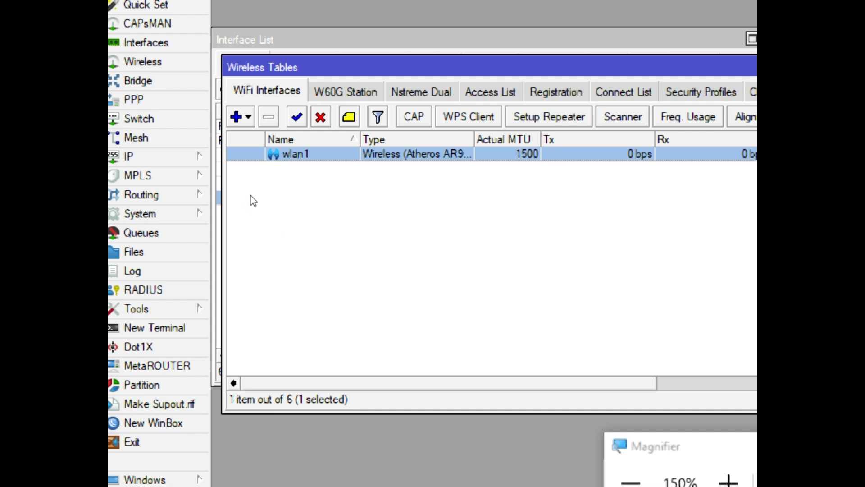
# Enter 192.100.20.1/24 as a new IP address entry, then switch to the Word guide
pyautogui.click(155, 159)
pyautogui.click(215, 166)
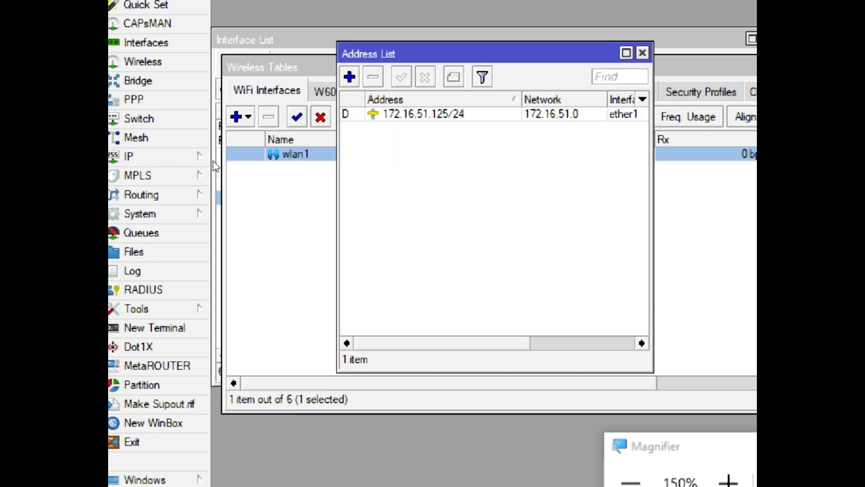
pyautogui.click(349, 77)
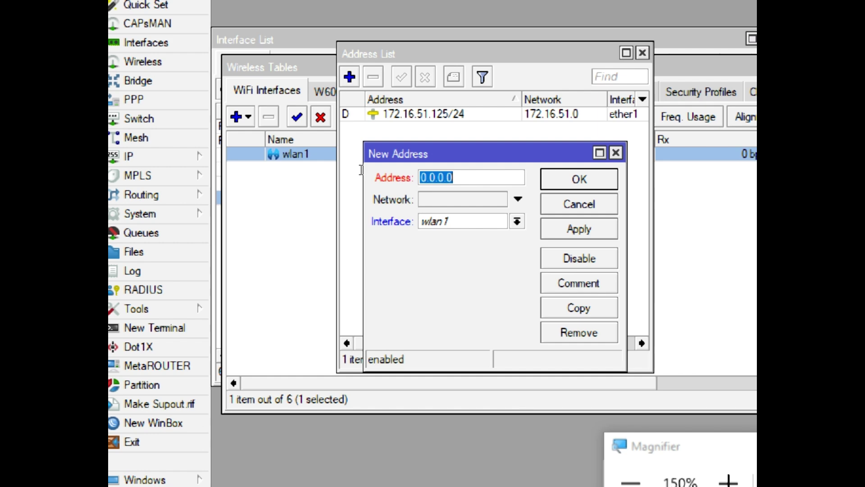
pyautogui.write('192')
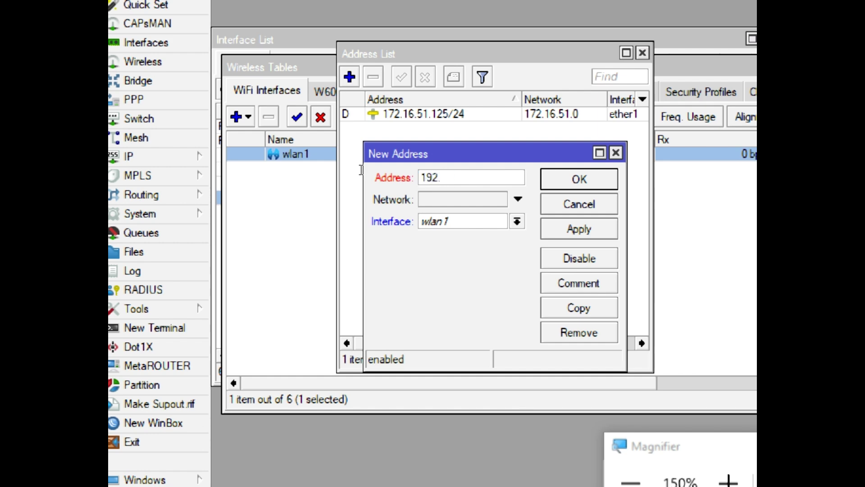
pyautogui.write('.100.20.1/2')
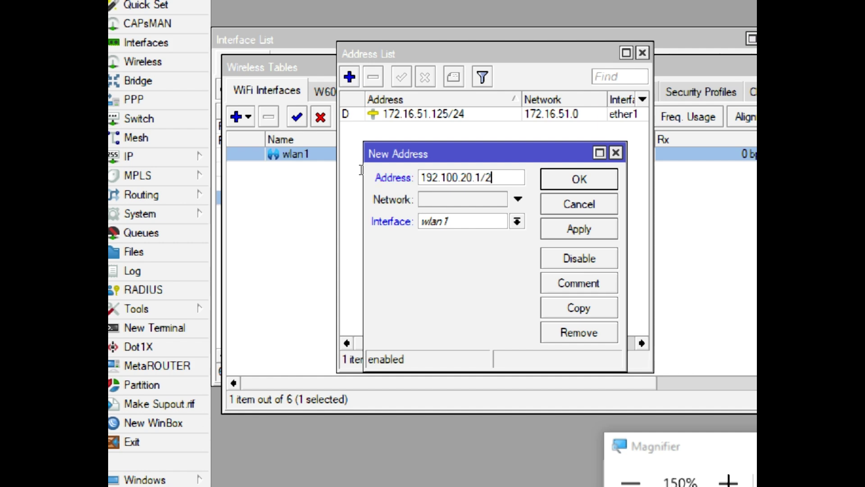
pyautogui.write('4')
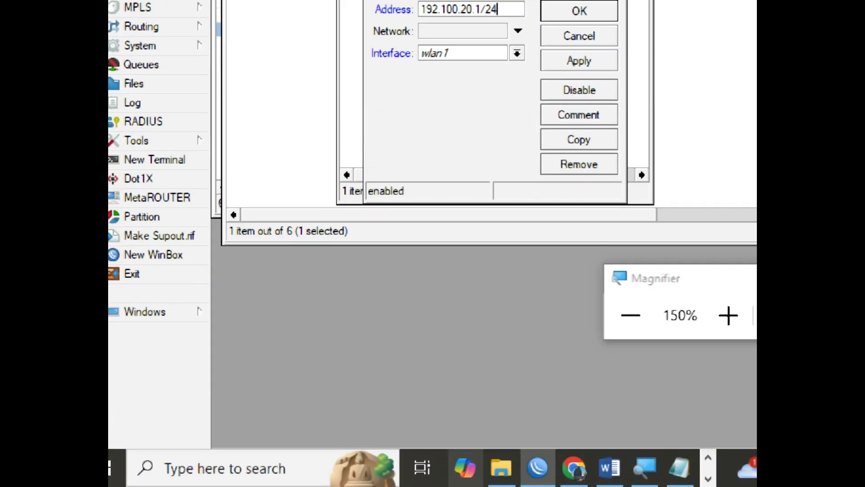
pyautogui.click(608, 468)
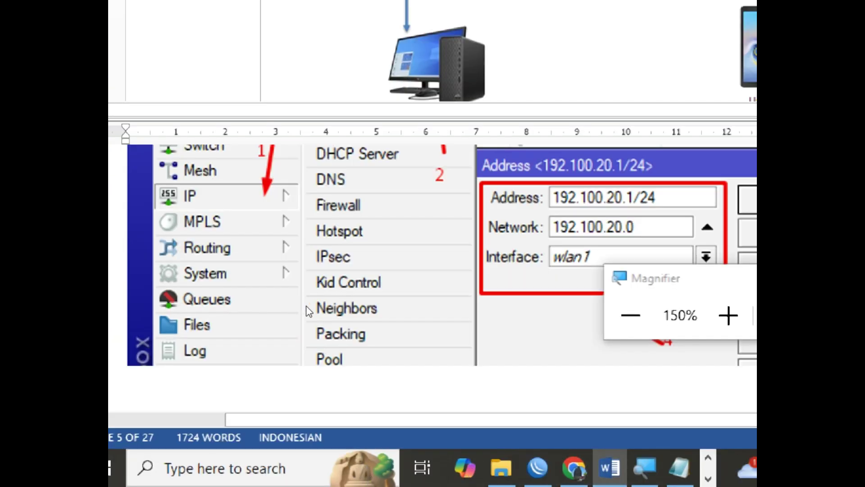
# Scroll the Word task up to section c (WLAN): IP, 8-hour lease, DNS 8.8.8.8
pyautogui.scroll(10, 305, 309)
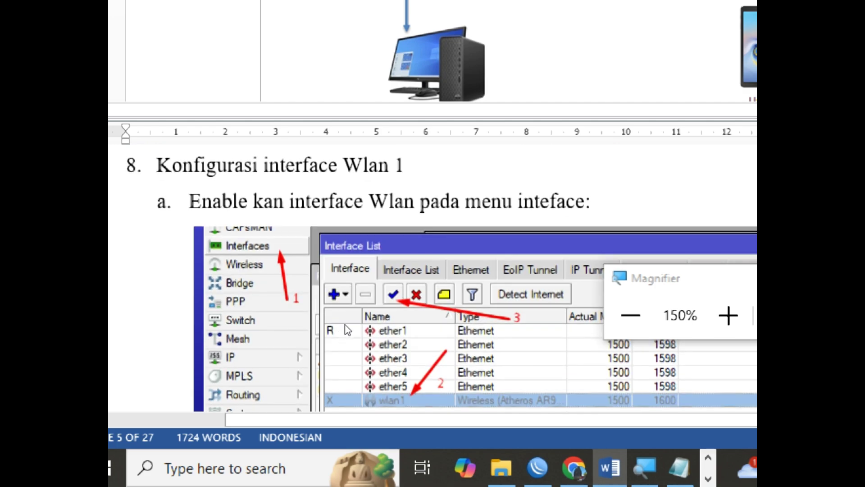
pyautogui.scroll(20, 357, 198)
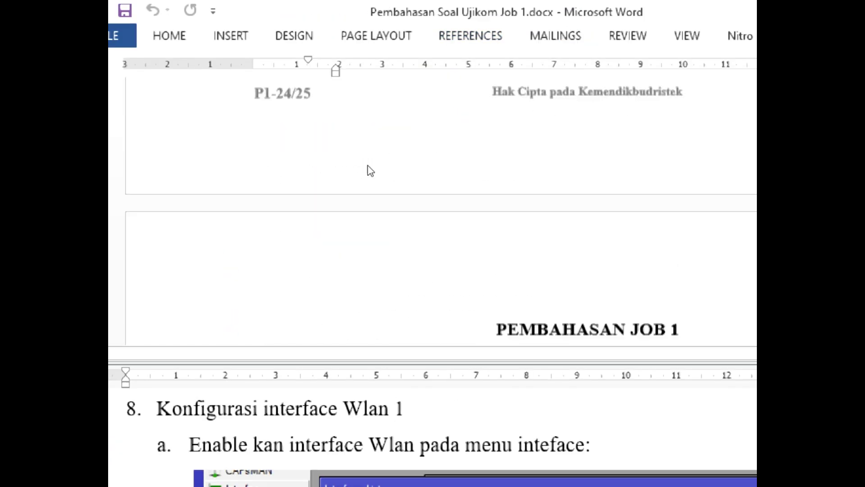
pyautogui.scroll(10, 371, 171)
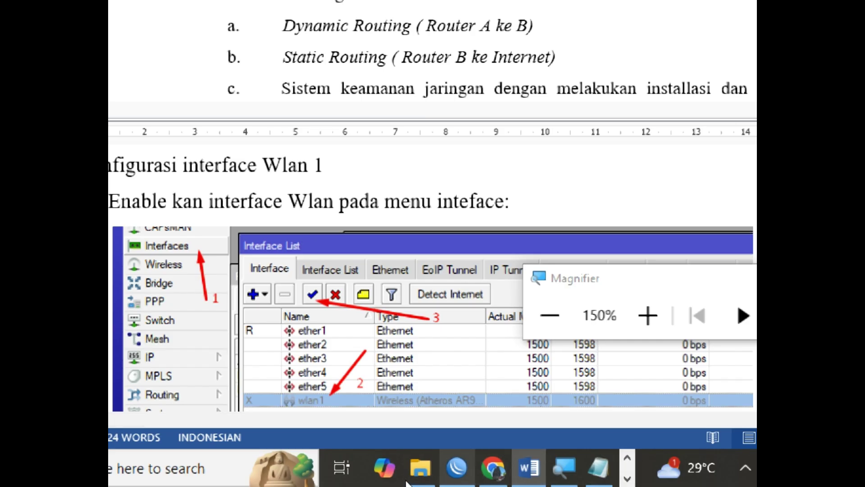
# Back in WinBox, apply and save the 192.100.20.1/24 address on wlan1
pyautogui.click(455, 471)
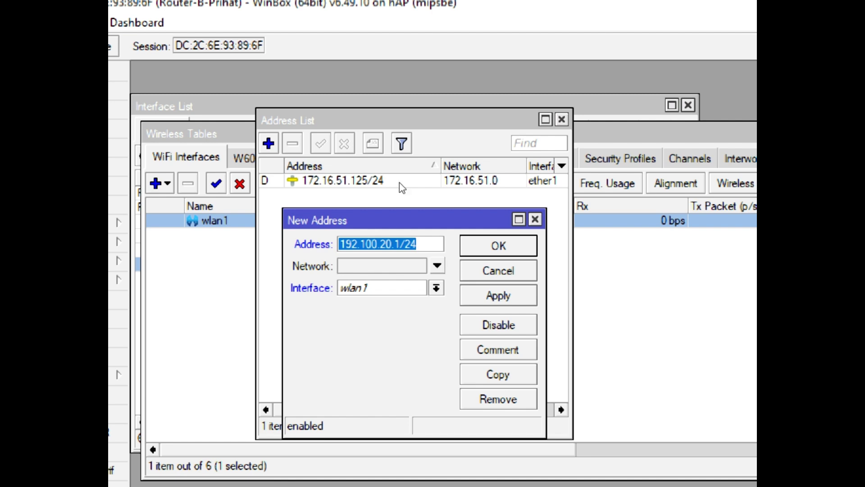
pyautogui.click(498, 295)
pyautogui.press('Return')
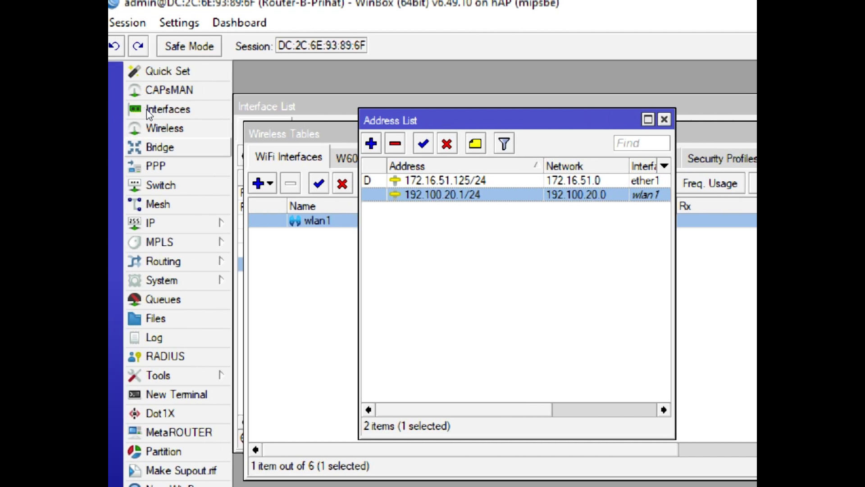
# Start the DHCP Setup wizard from IP > DHCP Server and choose wlan1 as the interface
pyautogui.click(155, 223)
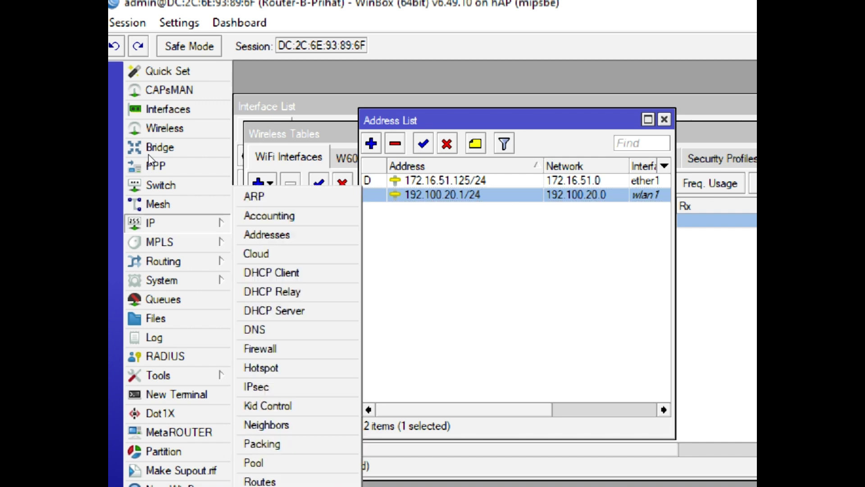
pyautogui.click(274, 310)
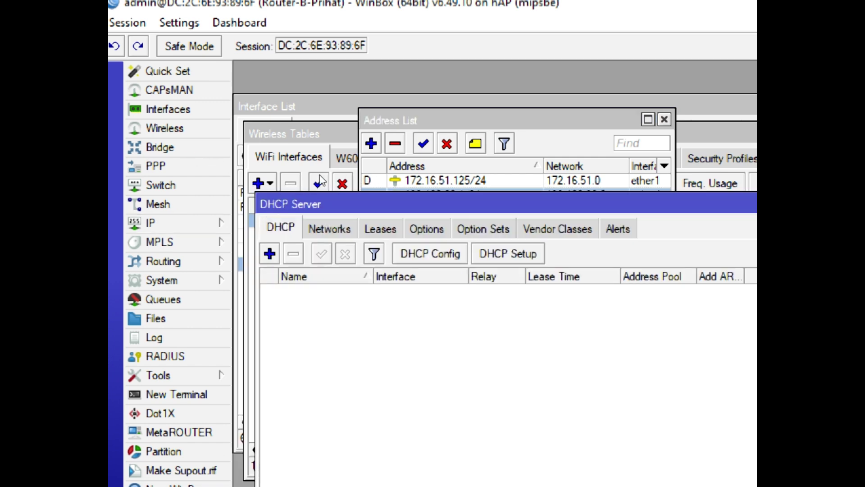
pyautogui.click(181, 223)
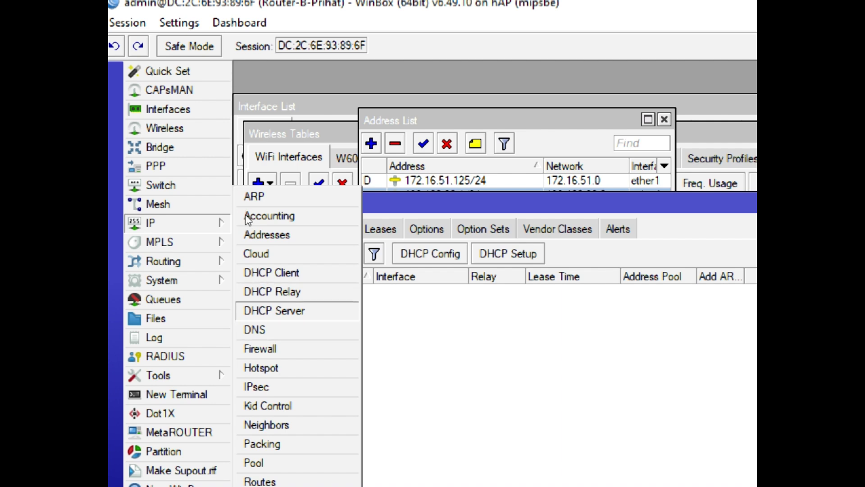
pyautogui.click(293, 311)
pyautogui.click(508, 254)
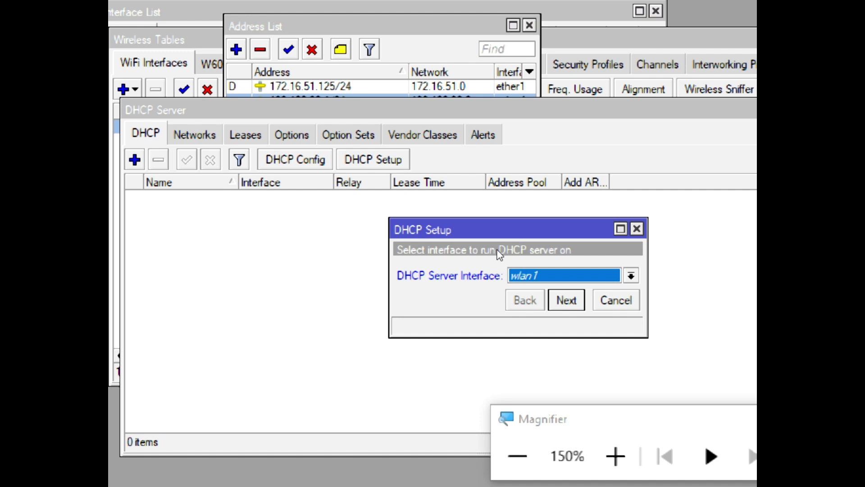
pyautogui.press('Return')
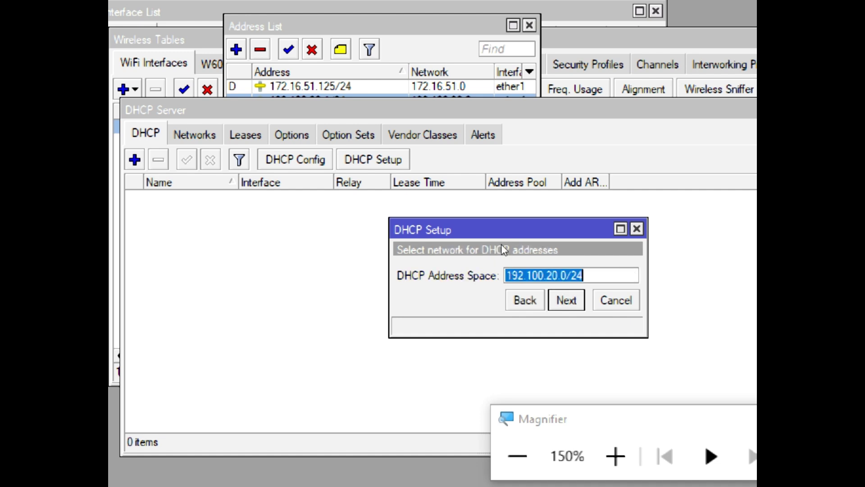
# Accept address space 192.100.20.0/24, gateway 192.100.20.1, pool .2–.254 and DNS 8.8.8.8
pyautogui.click(533, 276)
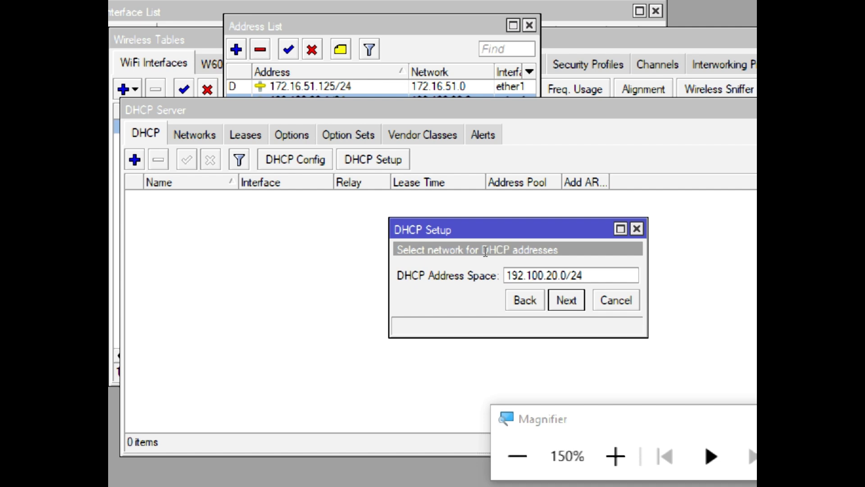
pyautogui.hotkey('shift', 'Right')
pyautogui.hotkey('shift', 'Right')
pyautogui.press('Return')
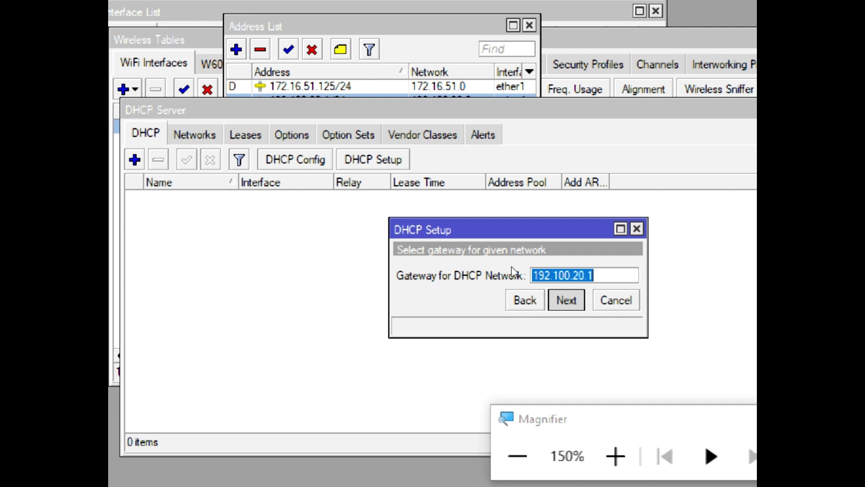
pyautogui.press('Return')
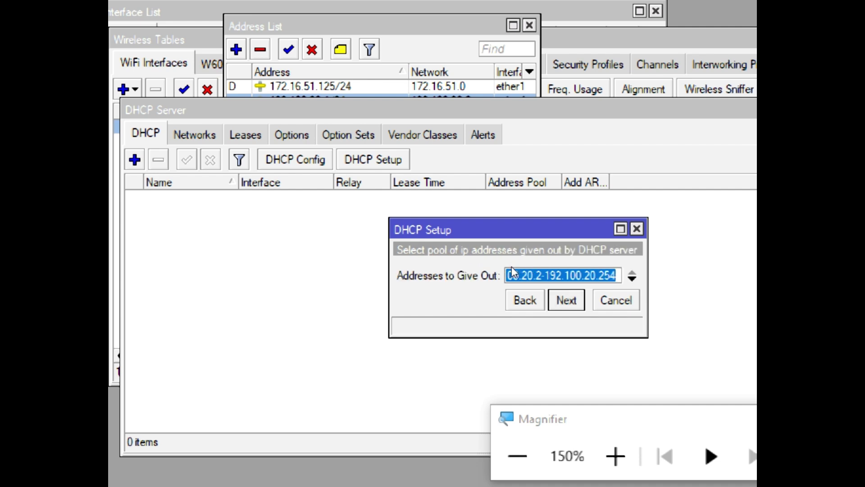
pyautogui.moveTo(471, 253); pyautogui.dragTo(538, 257)
pyautogui.press('Return')
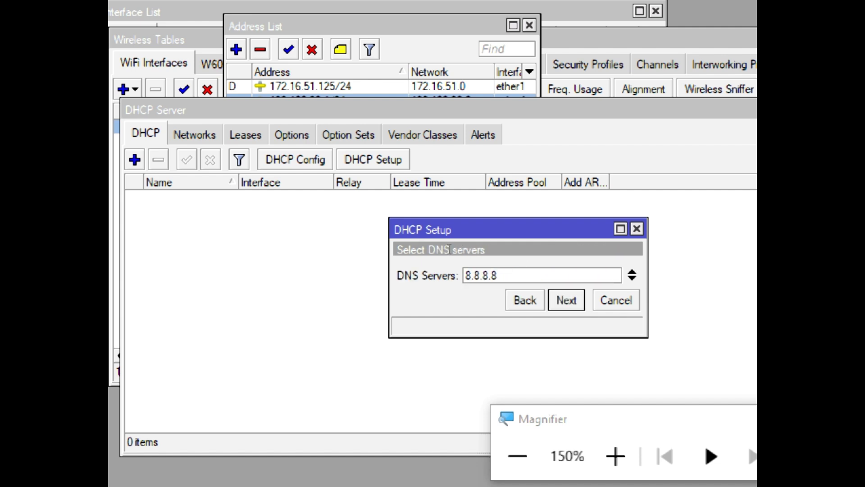
pyautogui.press('Return')
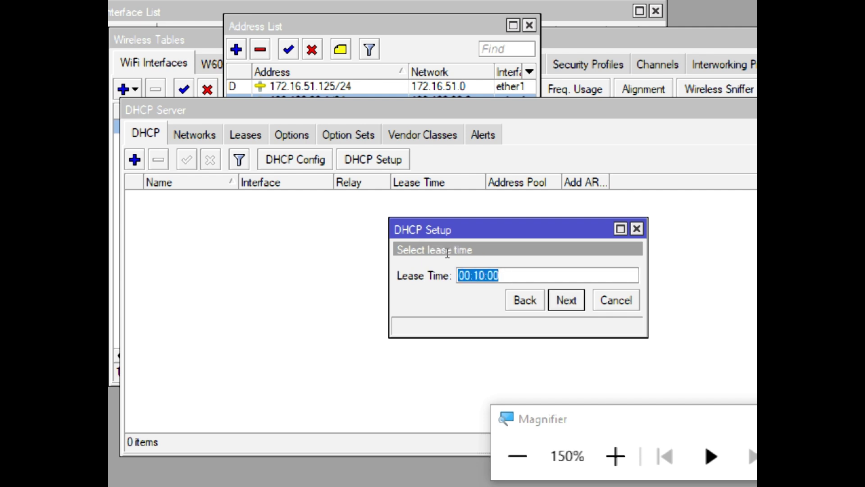
# Set the lease time to 08:00:00 and finish the DHCP setup
pyautogui.click(470, 275)
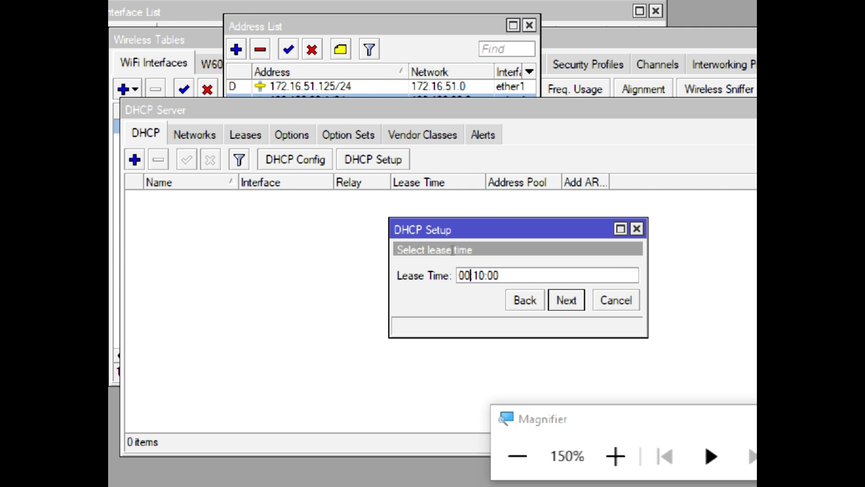
pyautogui.hotkey('shift', 'Right')
pyautogui.write('0')
pyautogui.press('Left')
pyautogui.press('Left')
pyautogui.press('Left')
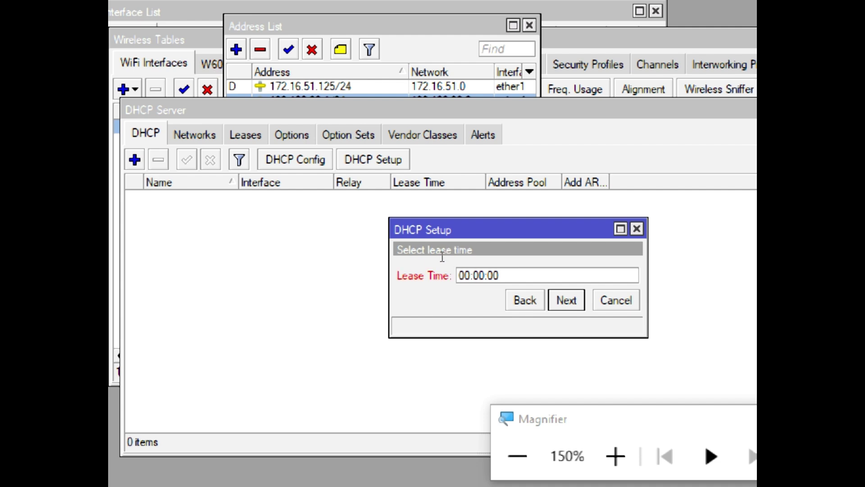
pyautogui.hotkey('shift', 'Right')
pyautogui.write('8')
pyautogui.press('Return')
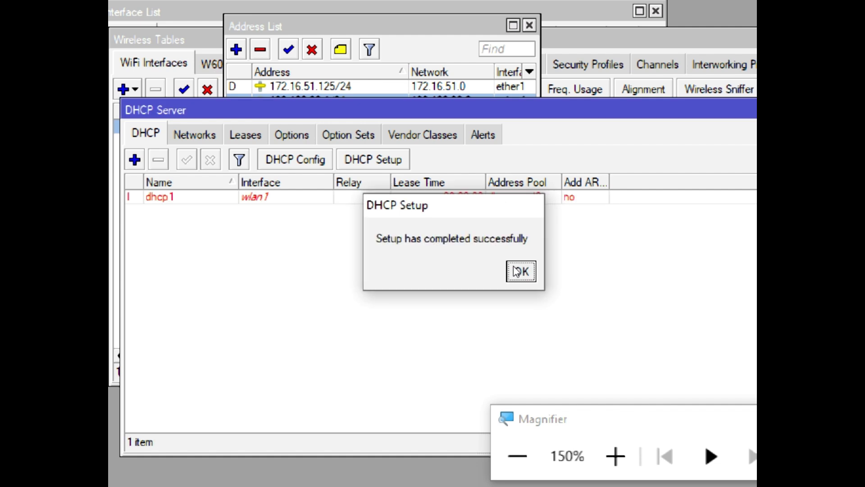
pyautogui.click(518, 270)
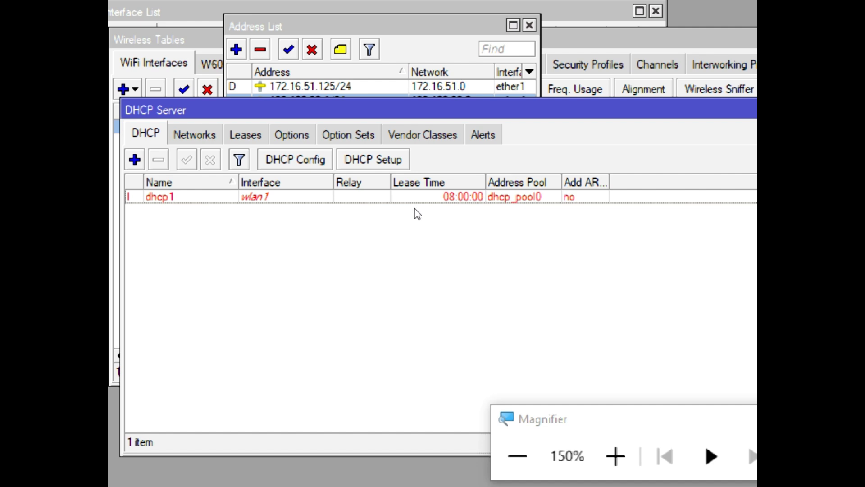
pyautogui.click(342, 200)
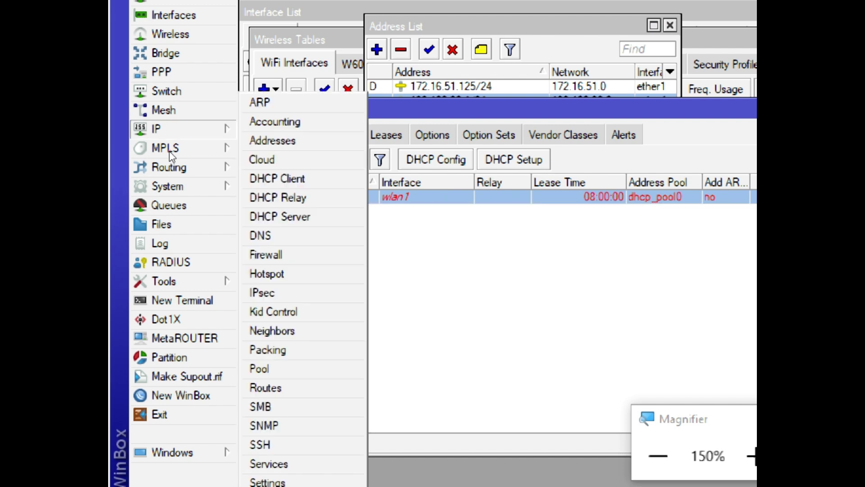
pyautogui.click(157, 129)
pyautogui.click(266, 366)
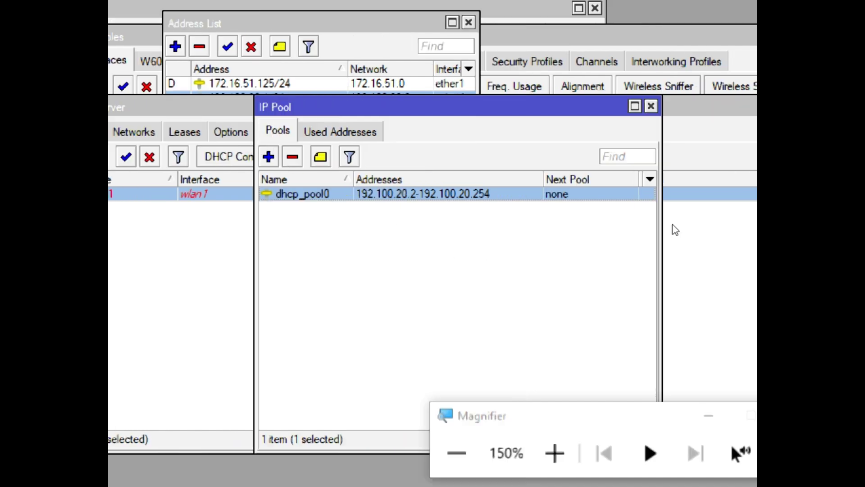
pyautogui.press('super+minus')
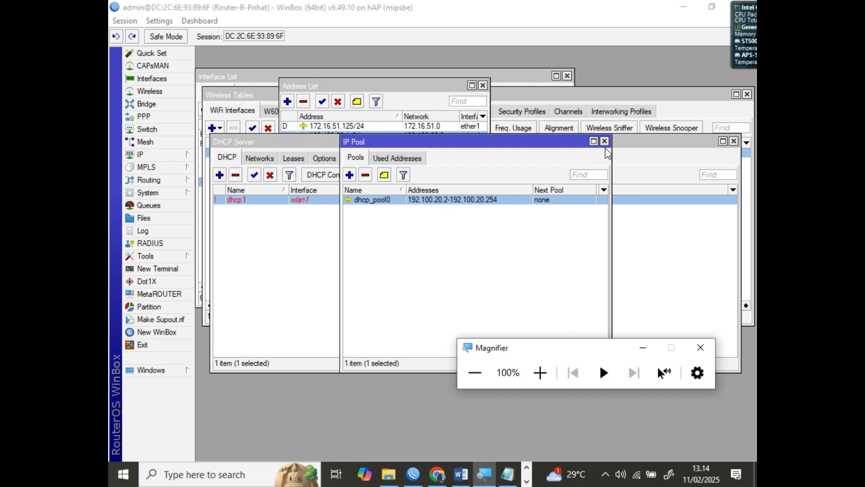
# Close the IP pool and DHCP server windows and bring the wireless table forward
pyautogui.click(604, 141)
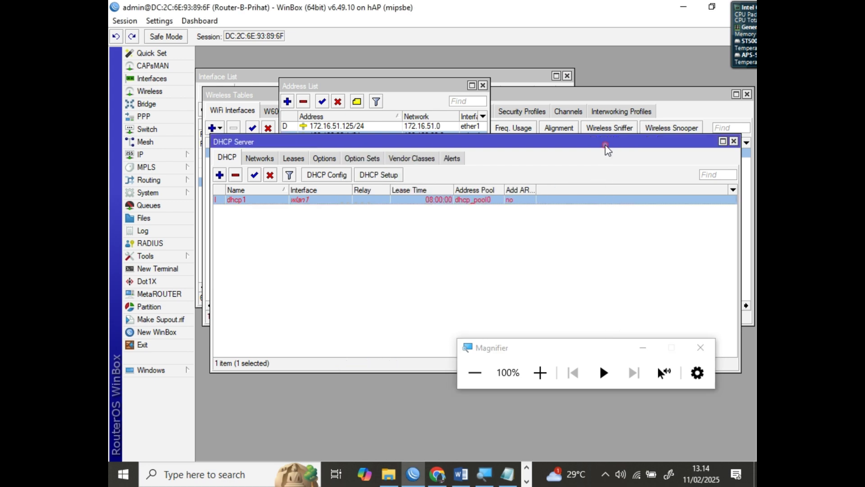
pyautogui.click(734, 142)
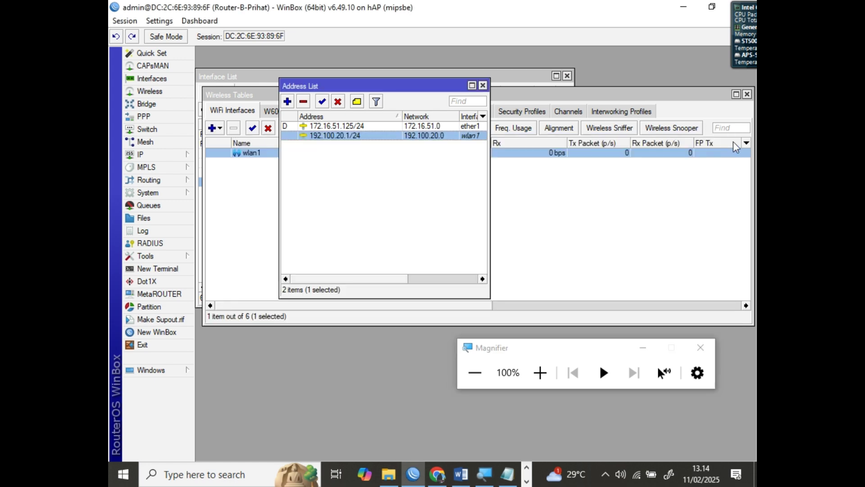
pyautogui.click(575, 177)
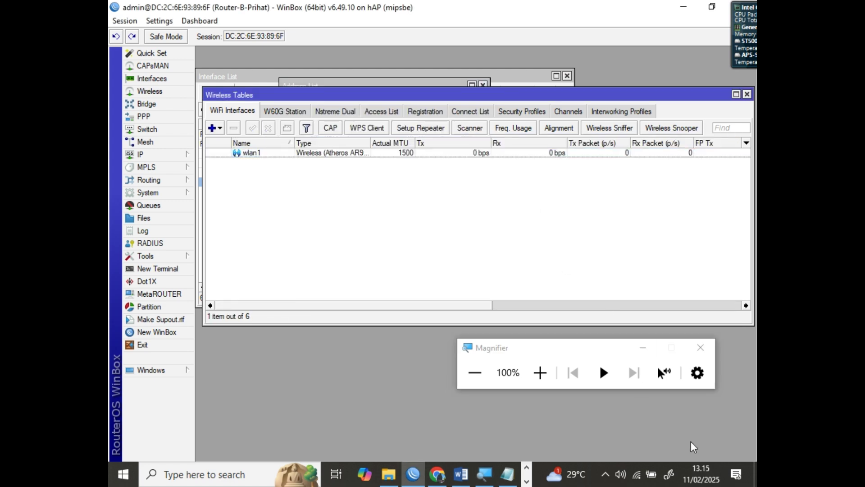
pyautogui.click(714, 432)
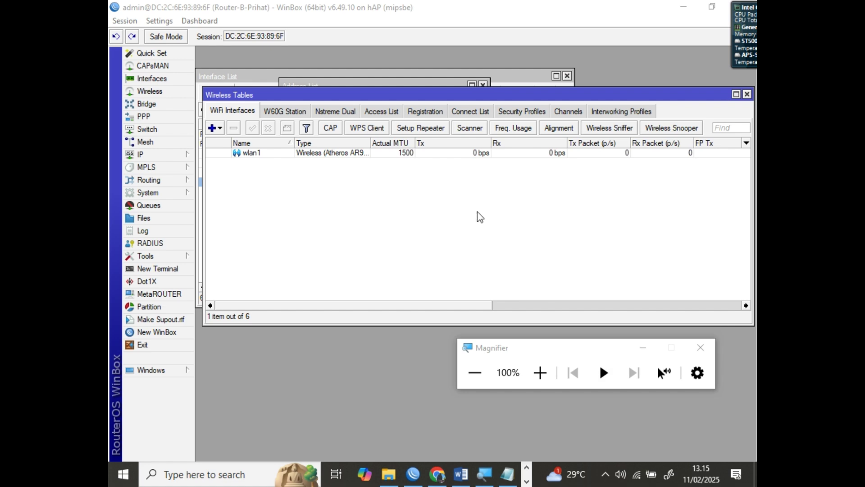
# Set the DNS server to 1.1.1.1 with Allow Remote Requests ticked, then switch to Word
pyautogui.click(159, 156)
pyautogui.click(216, 226)
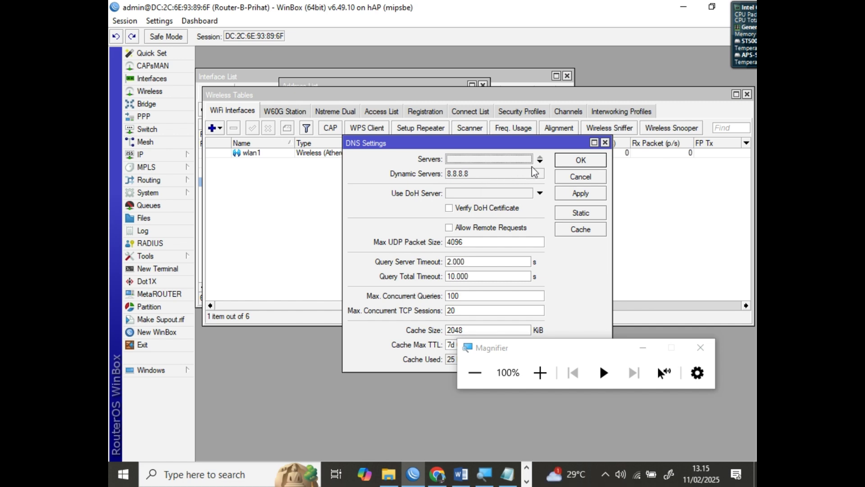
pyautogui.click(494, 158)
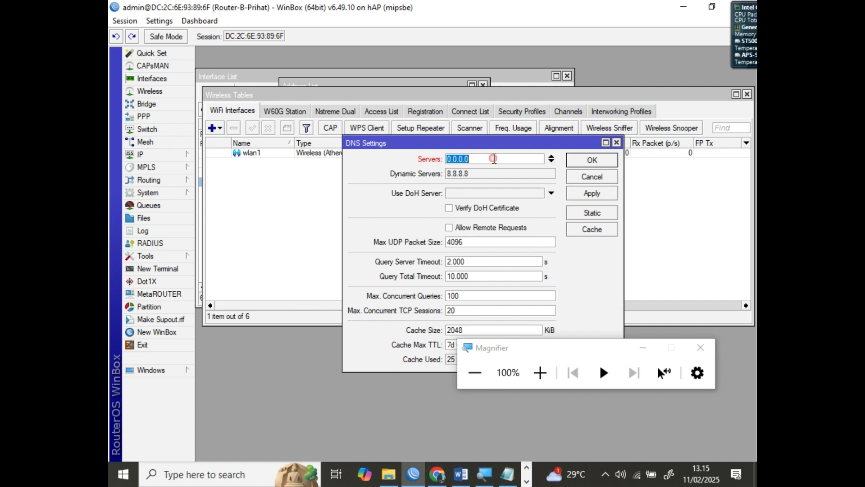
pyautogui.write('1.1.1.1')
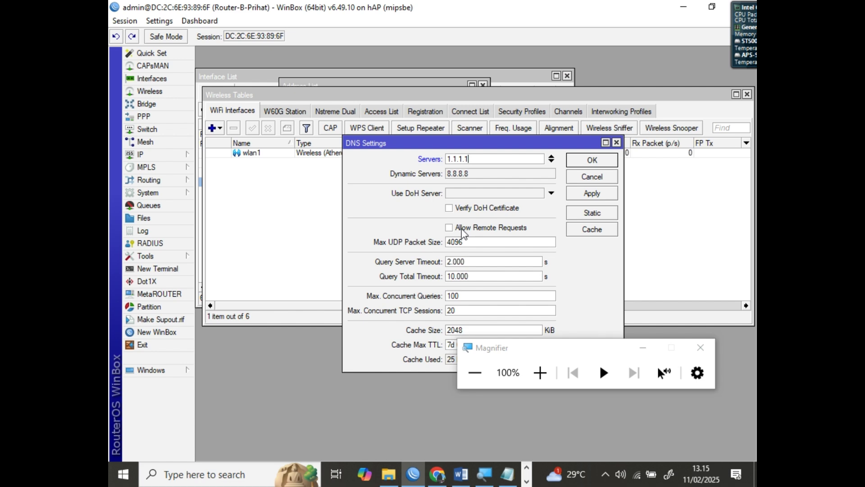
pyautogui.click(463, 229)
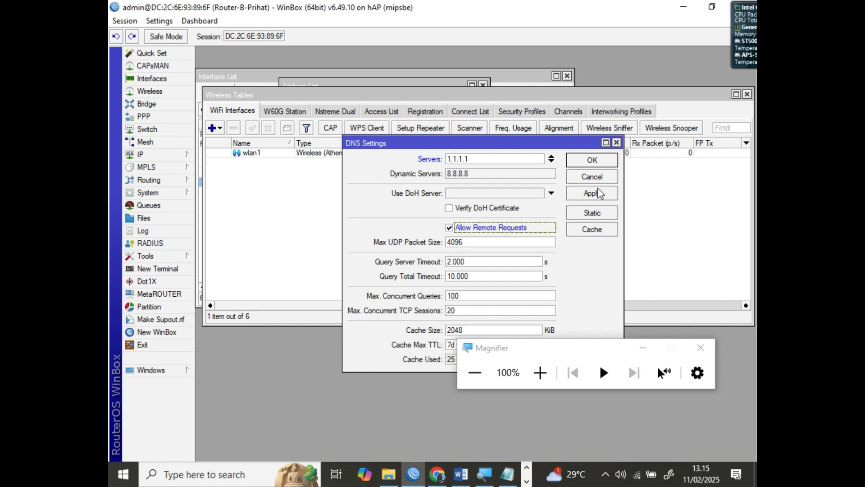
pyautogui.click(459, 473)
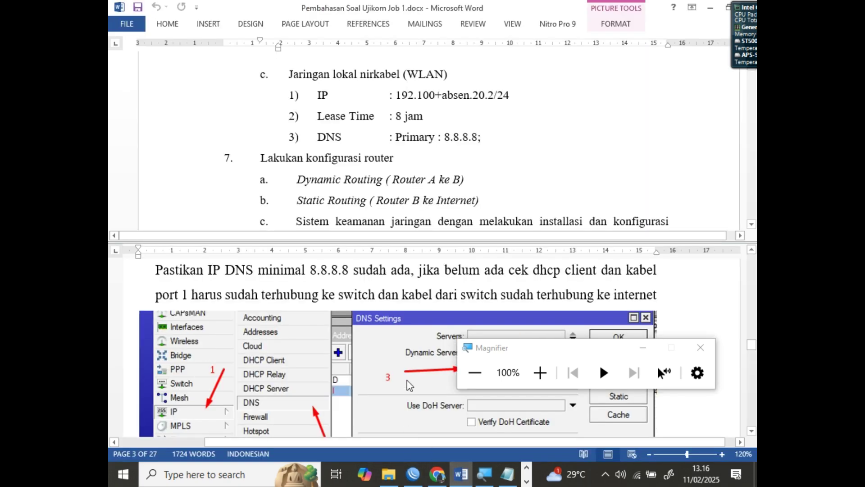
# Scroll the Word guide to the Allow Remote Requests screenshot, then return to WinBox
pyautogui.scroll(-3, 411, 385)
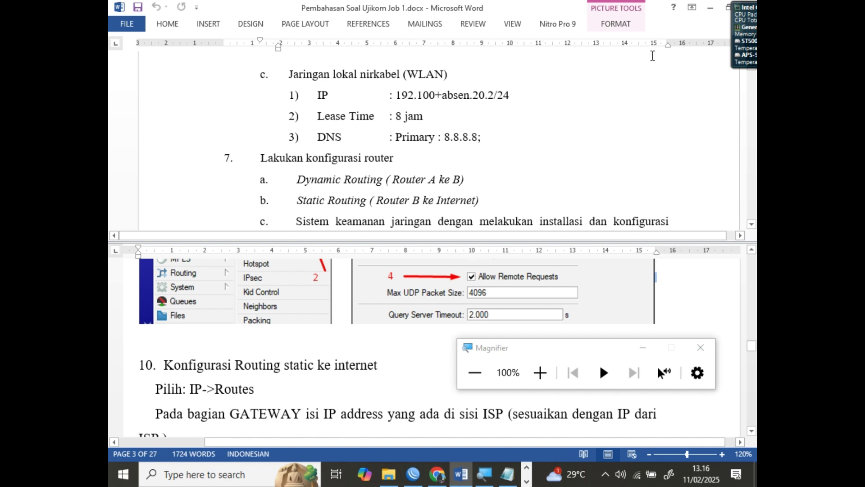
pyautogui.click(414, 474)
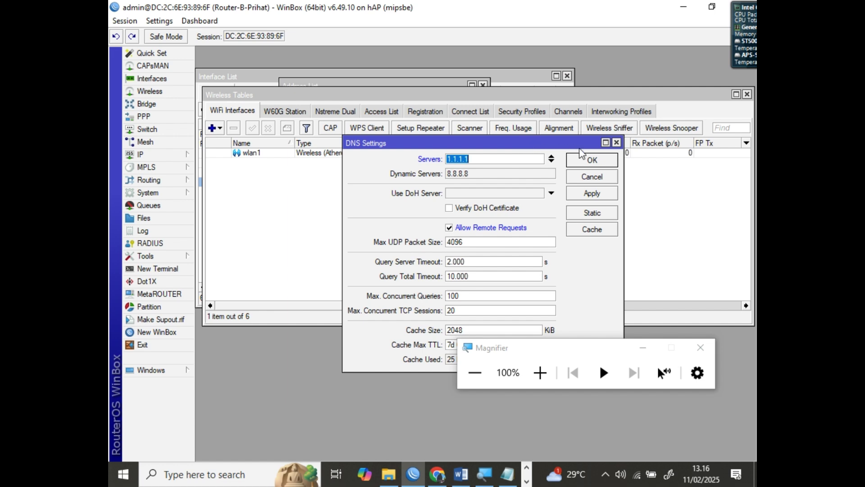
# Save the DNS settings with OK and open the IP > Routes list
pyautogui.click(590, 161)
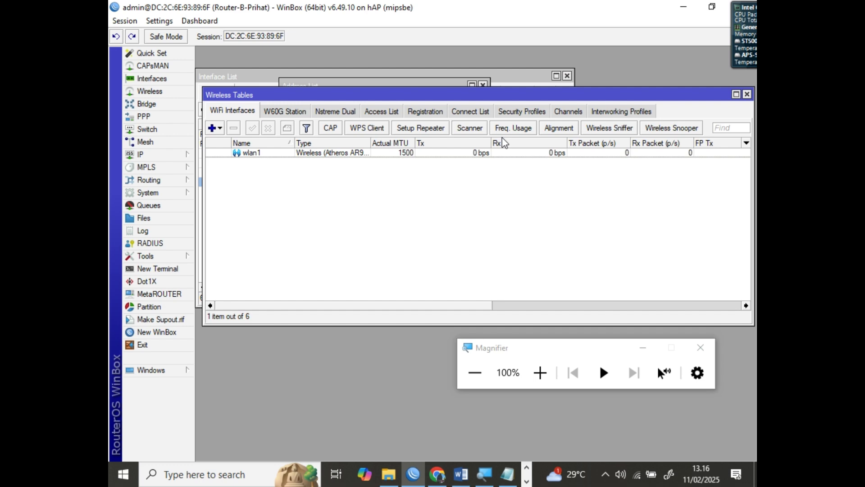
pyautogui.click(143, 154)
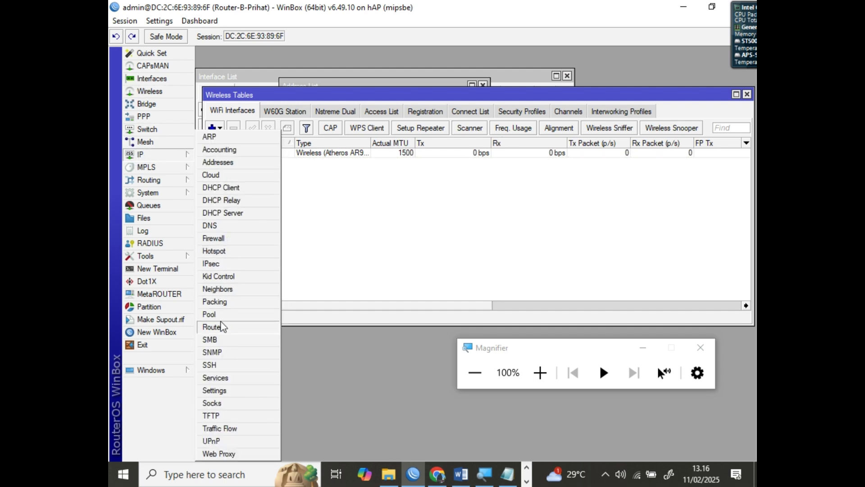
pyautogui.click(221, 327)
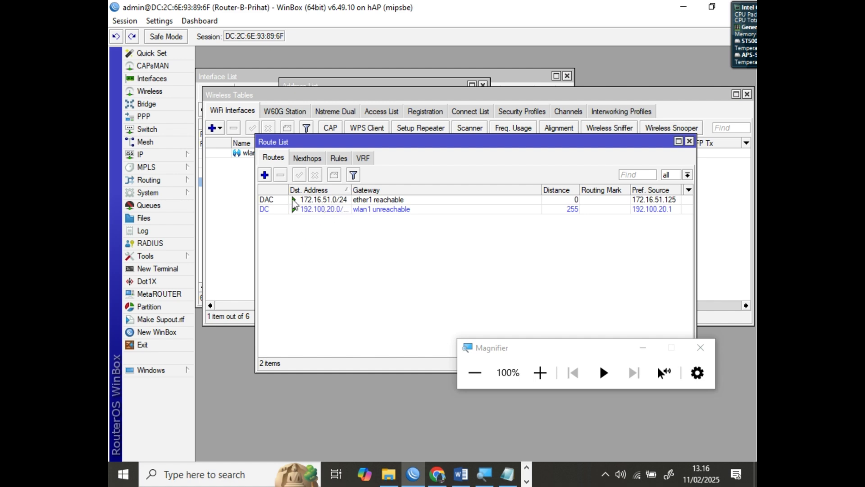
# Add a static route 0.0.0.0/0 with gateway 172.16.51.1 and select it in the list
pyautogui.click(267, 177)
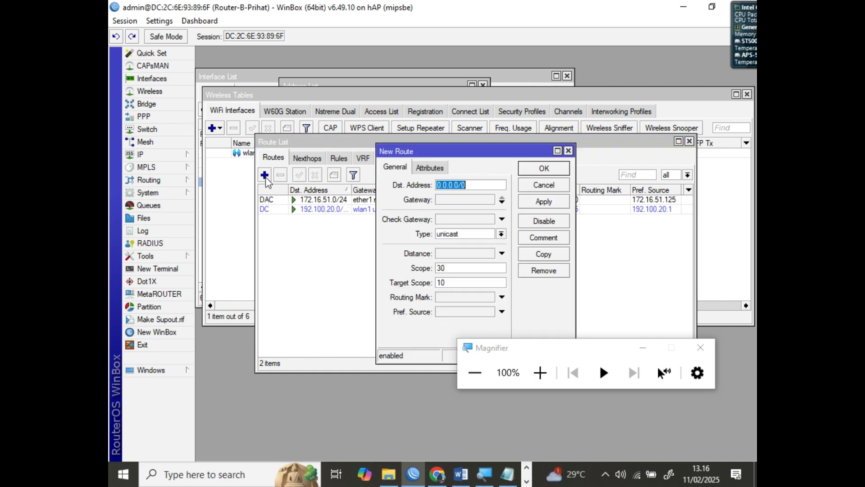
pyautogui.click(451, 200)
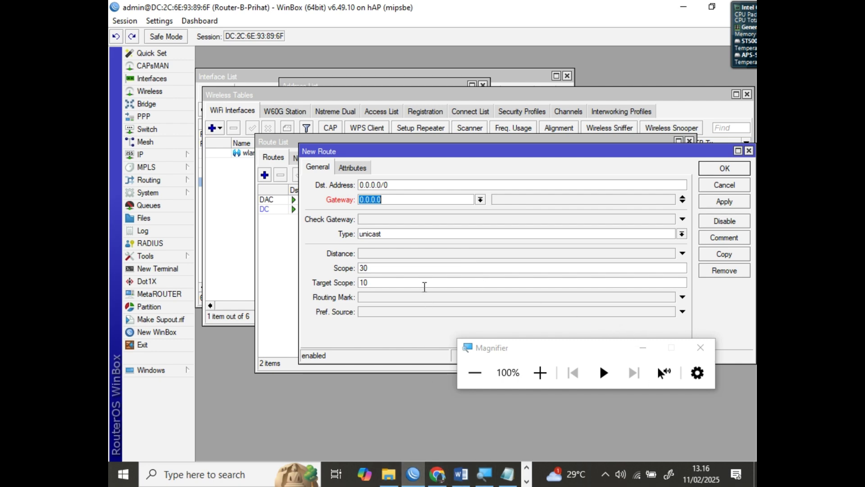
pyautogui.write('172.16.51.1')
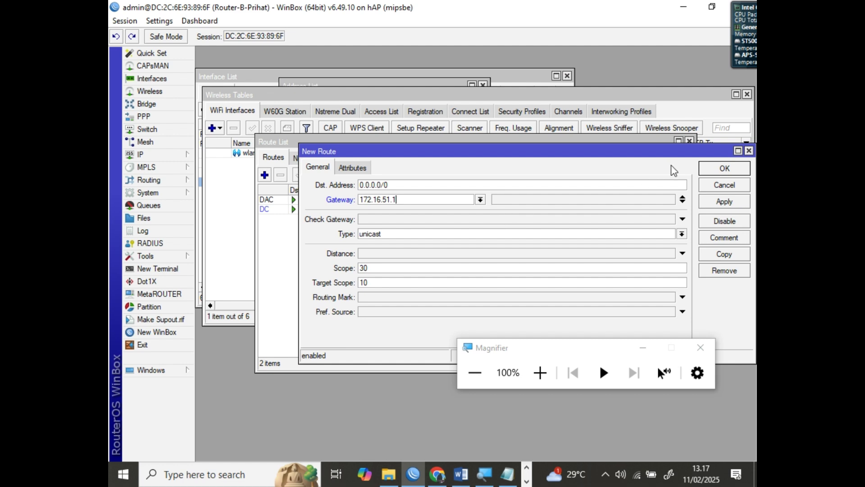
pyautogui.click(713, 172)
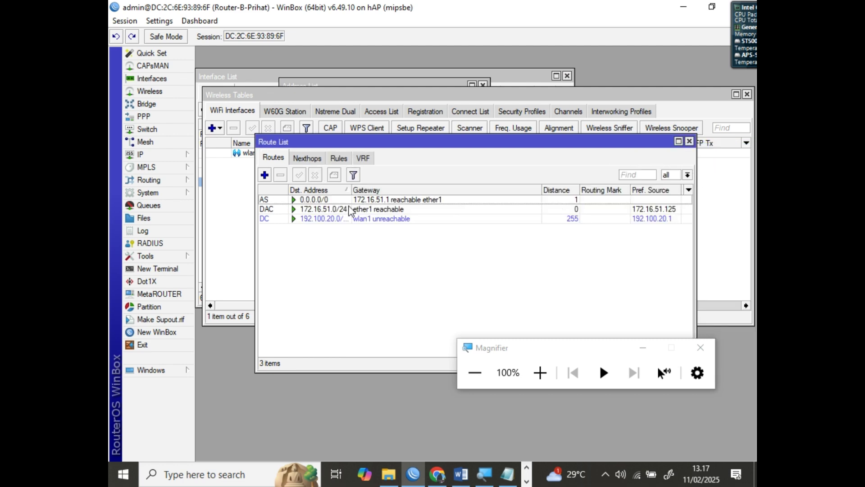
pyautogui.click(272, 202)
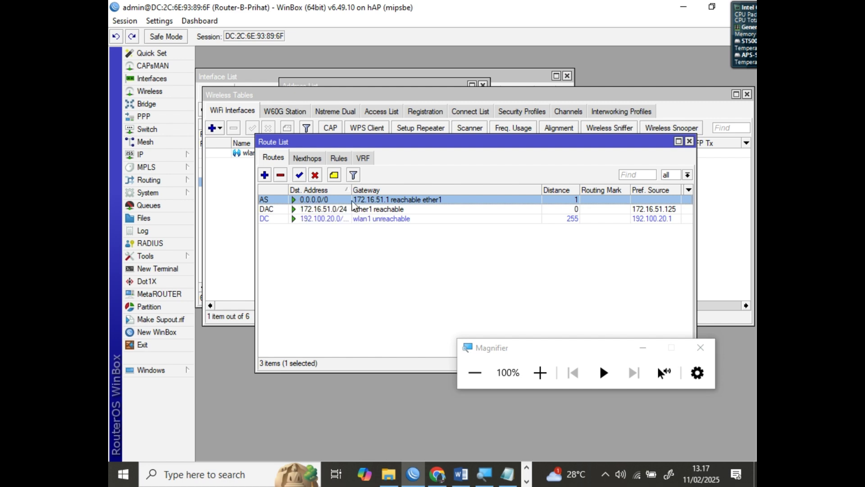
pyautogui.click(710, 425)
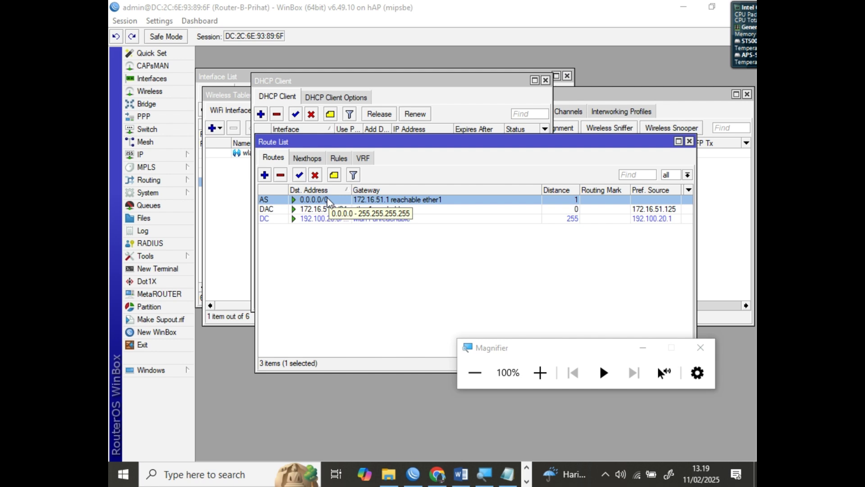
# Create a new firewall NAT rule with out-interface ether1
pyautogui.click(154, 156)
pyautogui.click(224, 240)
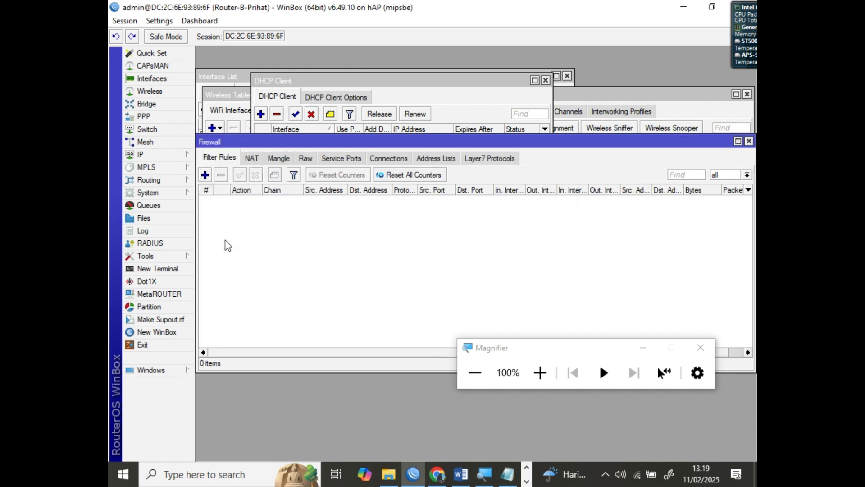
pyautogui.click(251, 161)
pyautogui.click(207, 176)
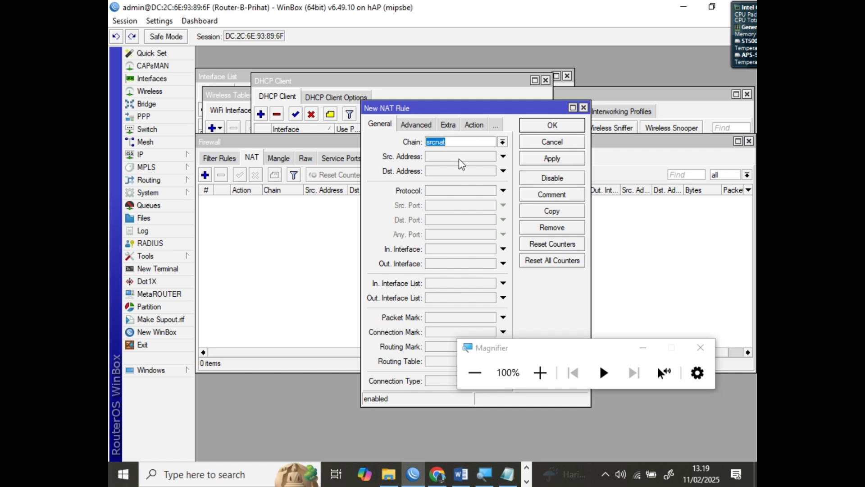
pyautogui.click(502, 264)
pyautogui.click(476, 269)
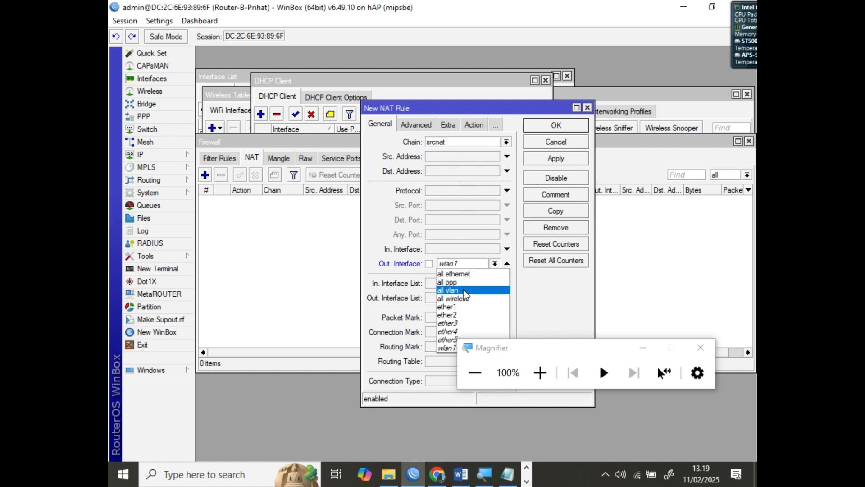
pyautogui.click(461, 312)
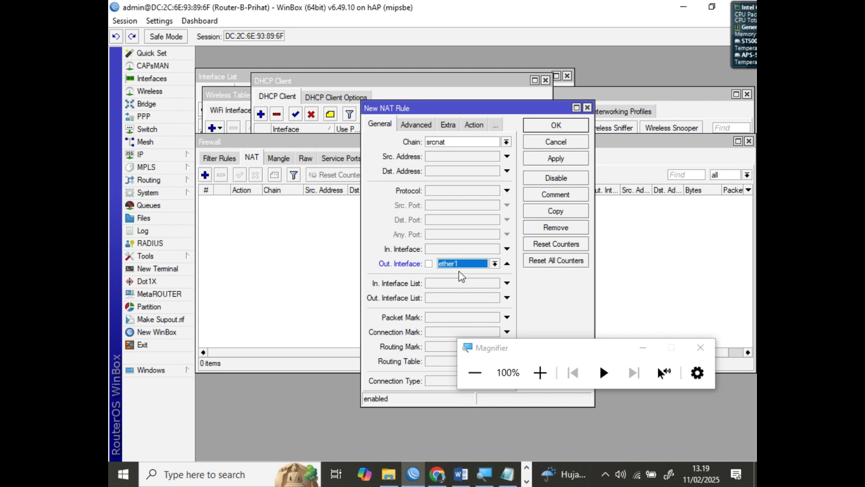
# Give the rule action masquerade and comment 'NAT', then save it
pyautogui.click(474, 125)
pyautogui.click(455, 143)
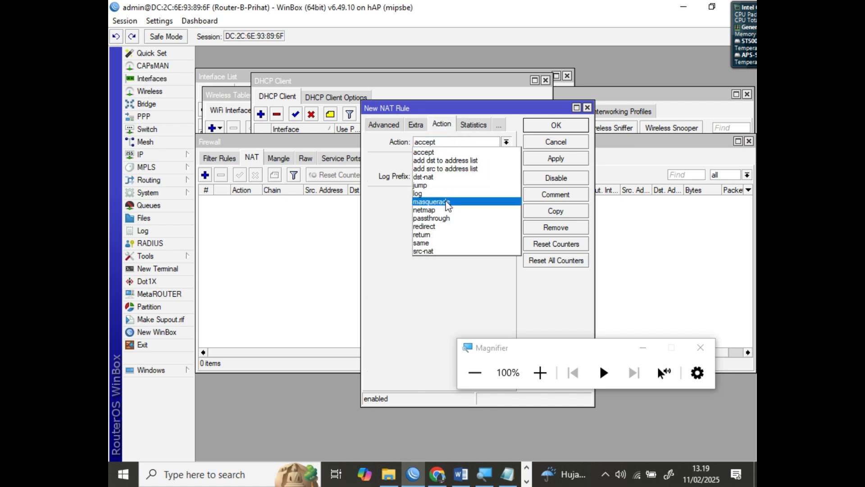
pyautogui.click(447, 201)
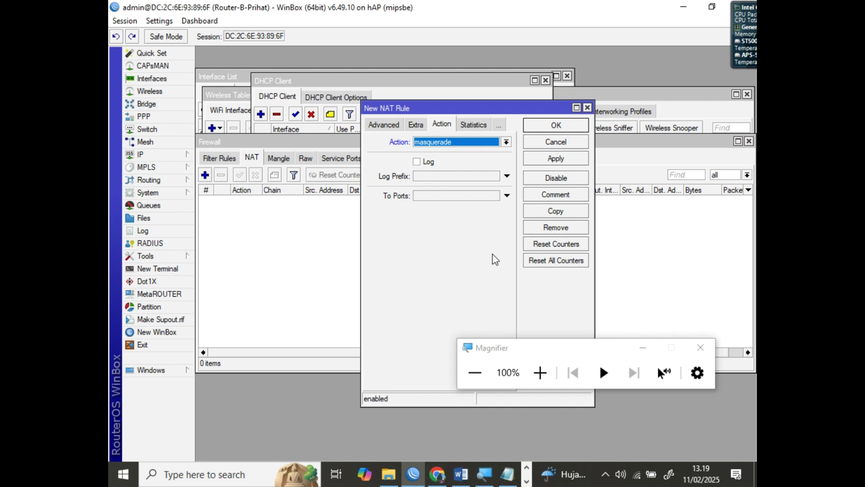
pyautogui.click(554, 197)
pyautogui.write('NAT')
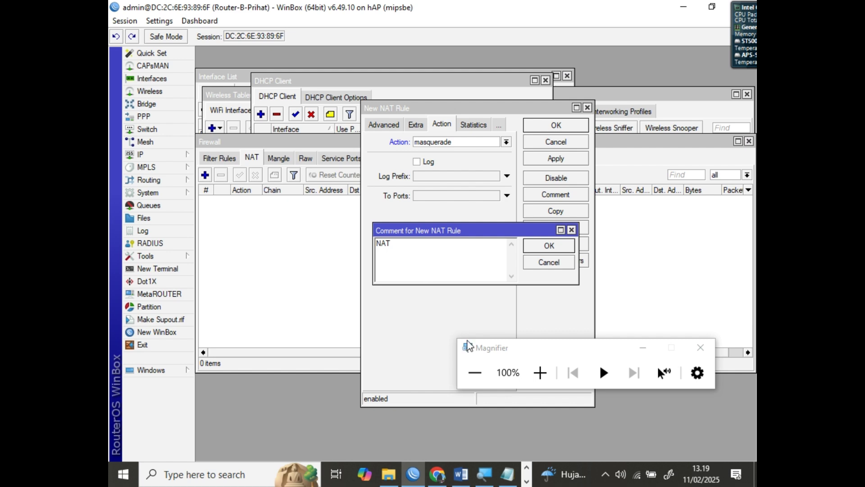
pyautogui.click(551, 245)
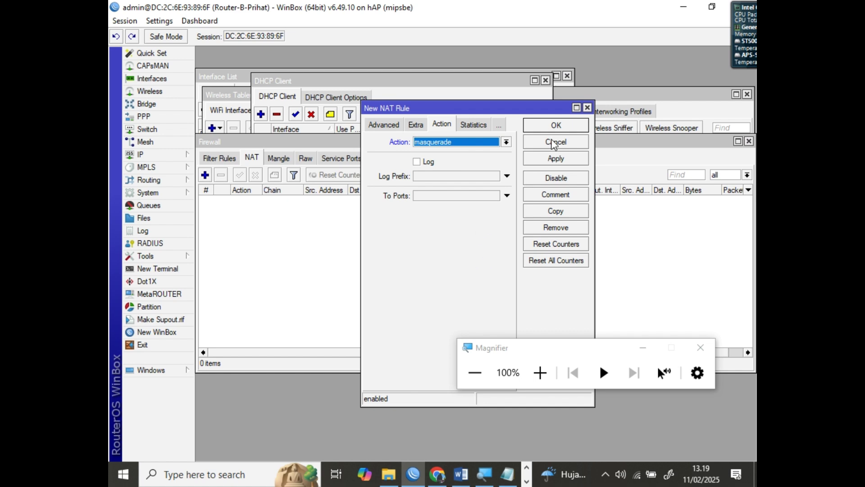
pyautogui.click(557, 126)
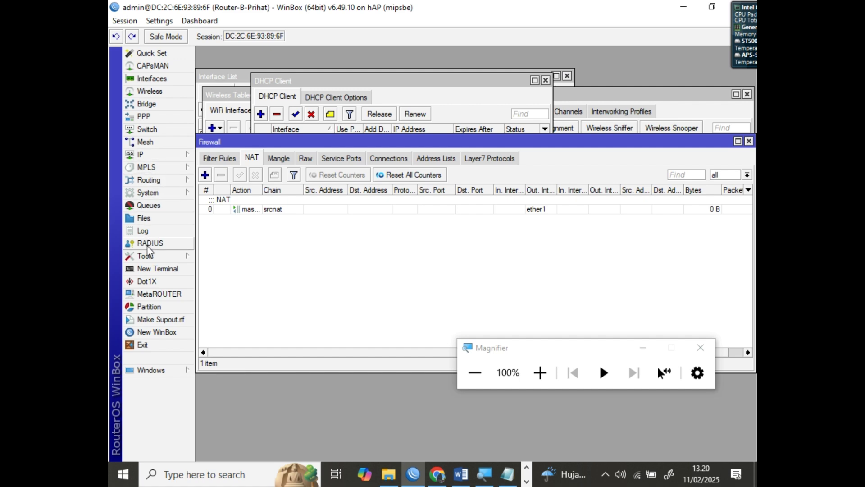
# Add ether1 as a RIP interface that receives and sends RIP version 2
pyautogui.click(151, 184)
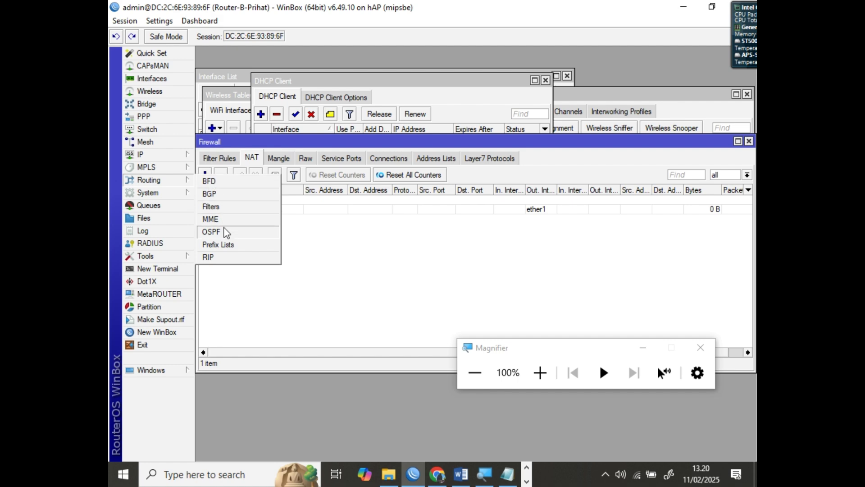
pyautogui.click(213, 257)
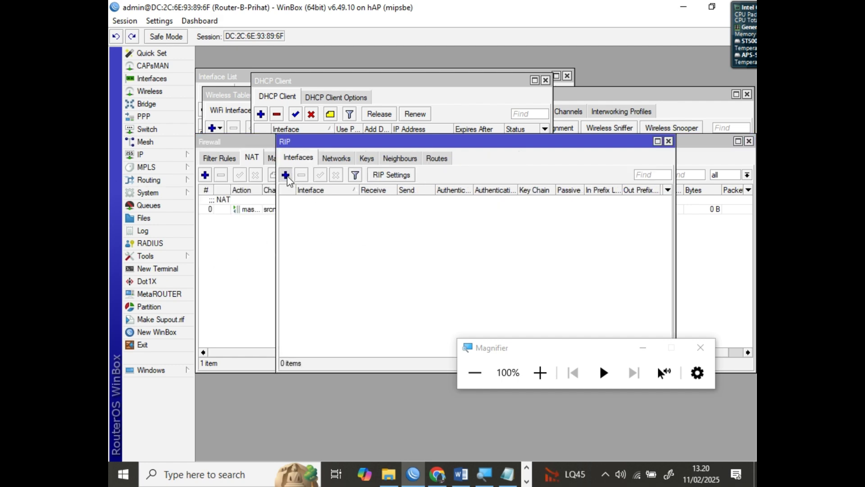
pyautogui.click(286, 175)
pyautogui.click(534, 371)
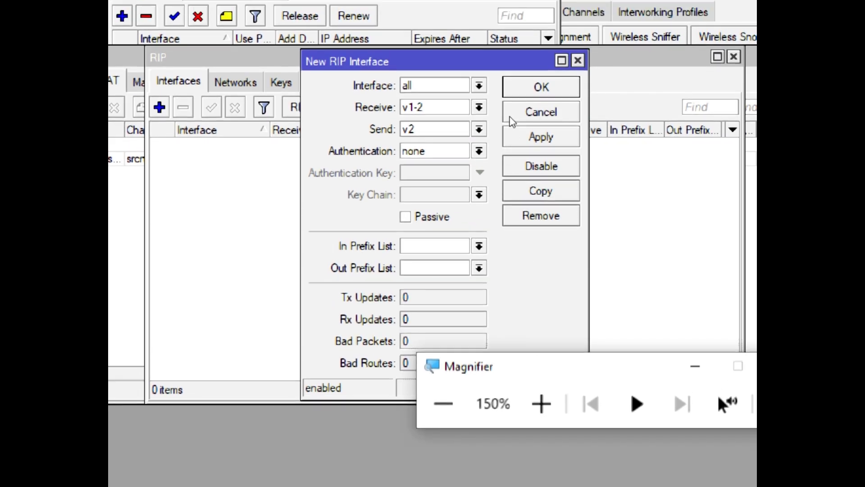
pyautogui.click(479, 103)
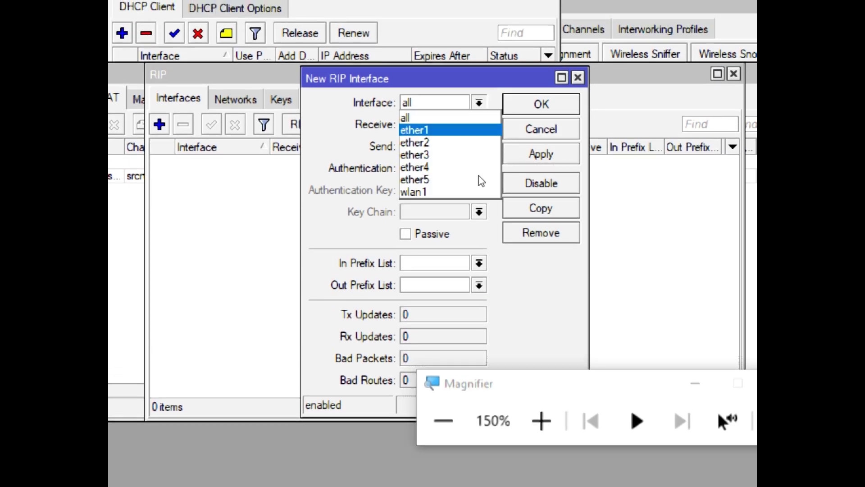
pyautogui.press('Return')
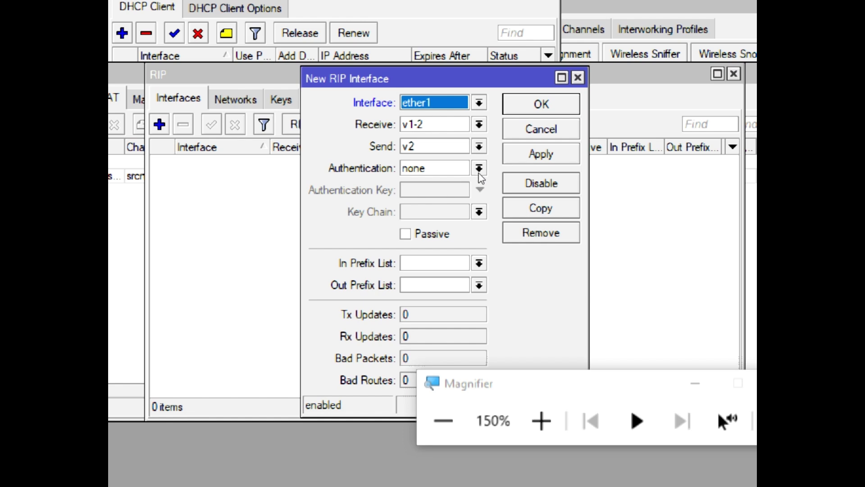
pyautogui.click(479, 124)
pyautogui.press('Down')
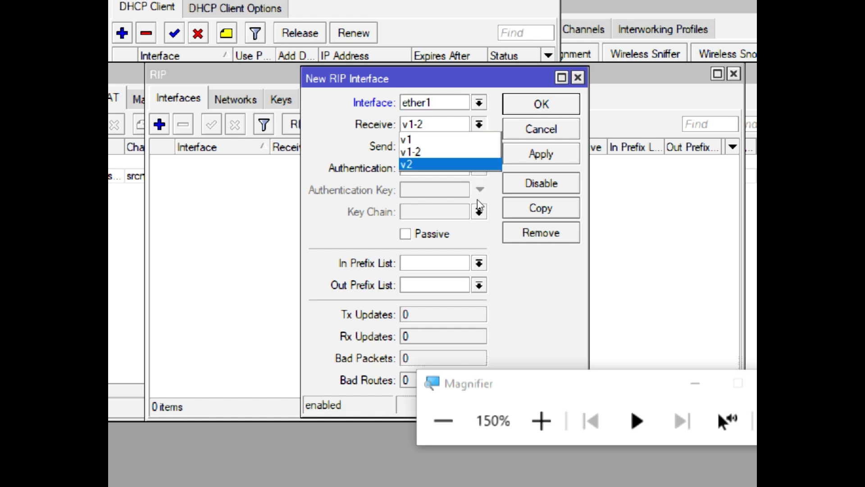
pyautogui.press('Return')
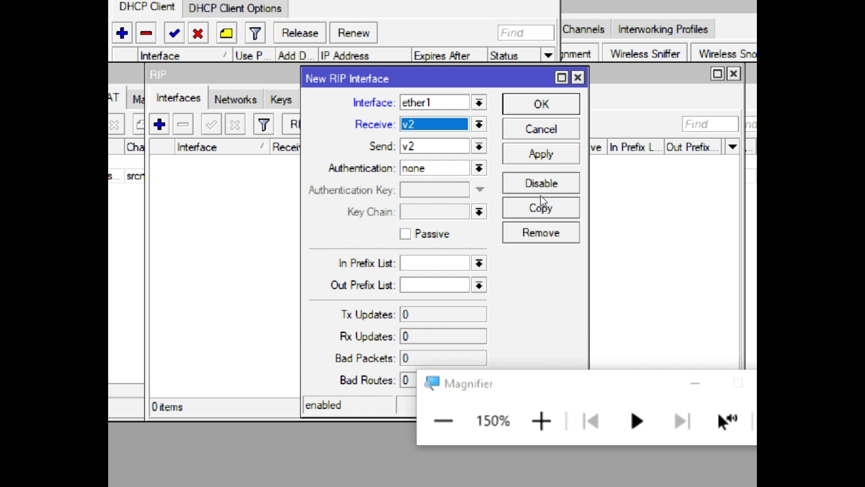
pyautogui.click(541, 154)
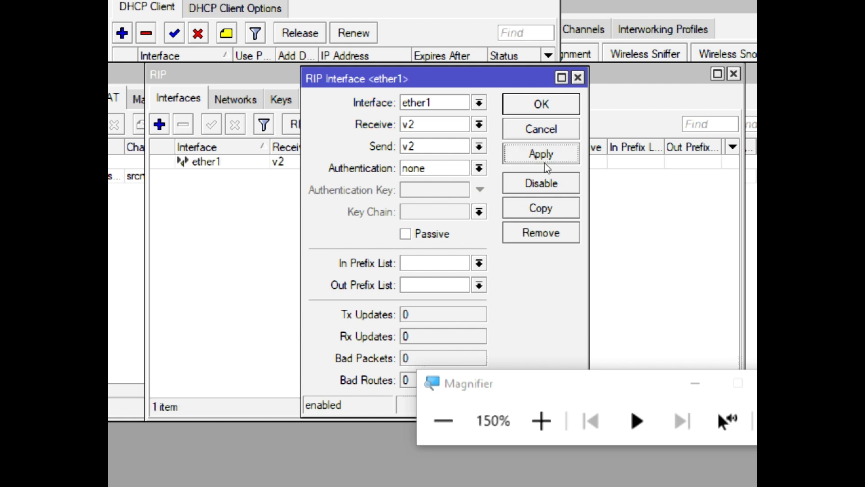
pyautogui.press('Escape')
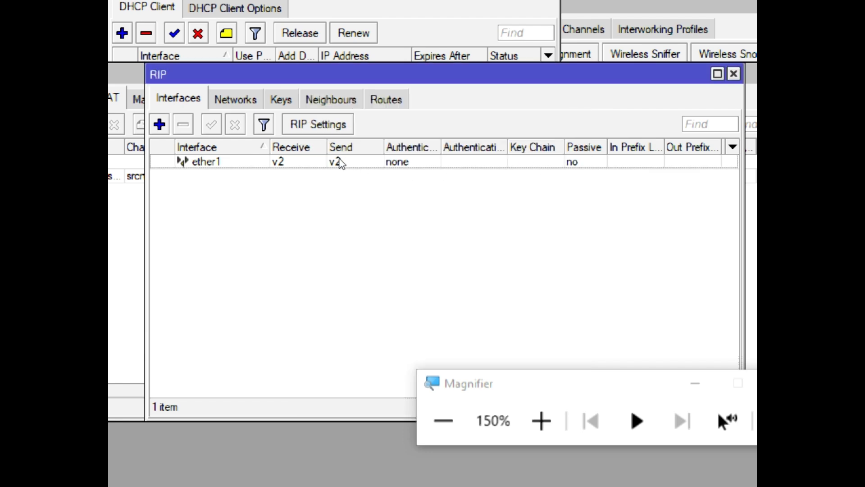
# Start a new RIP network entry from the Networks tab, moving the windows aside
pyautogui.click(235, 99)
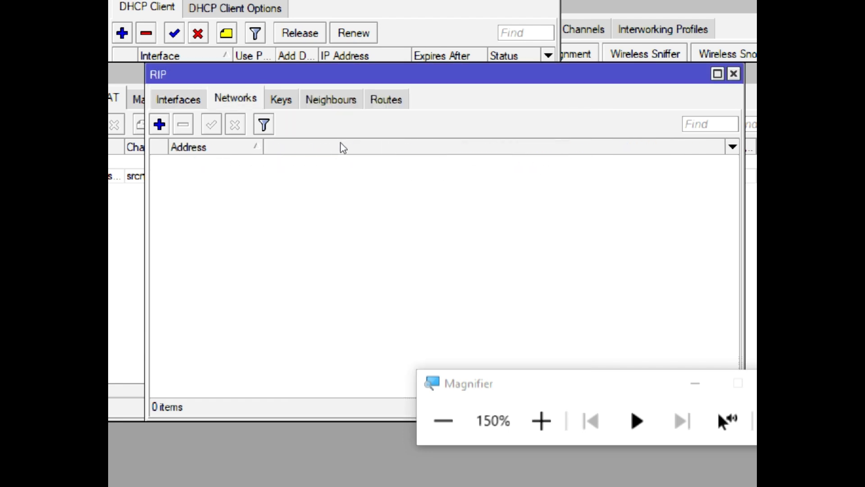
pyautogui.moveTo(348, 142); pyautogui.dragTo(342, 214)
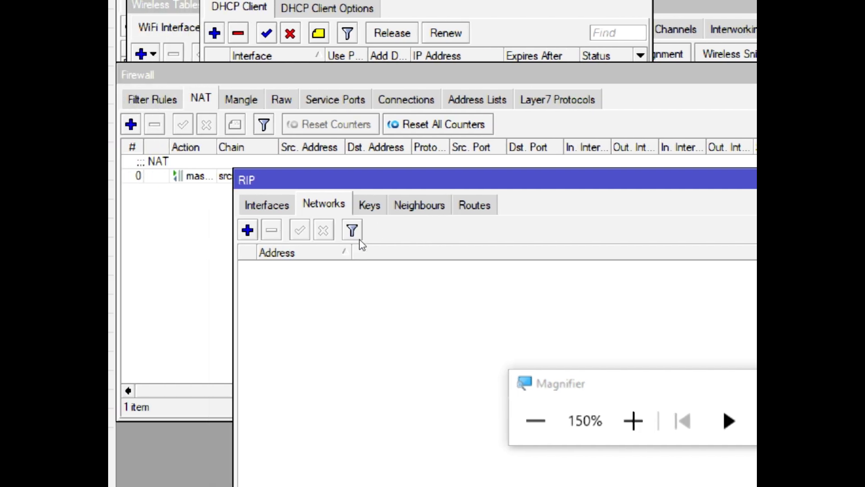
pyautogui.click(248, 230)
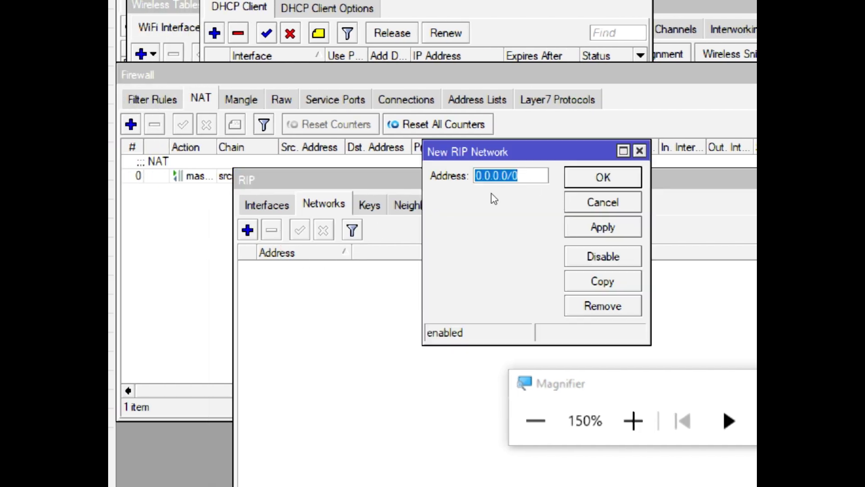
pyautogui.moveTo(490, 193); pyautogui.dragTo(473, 233)
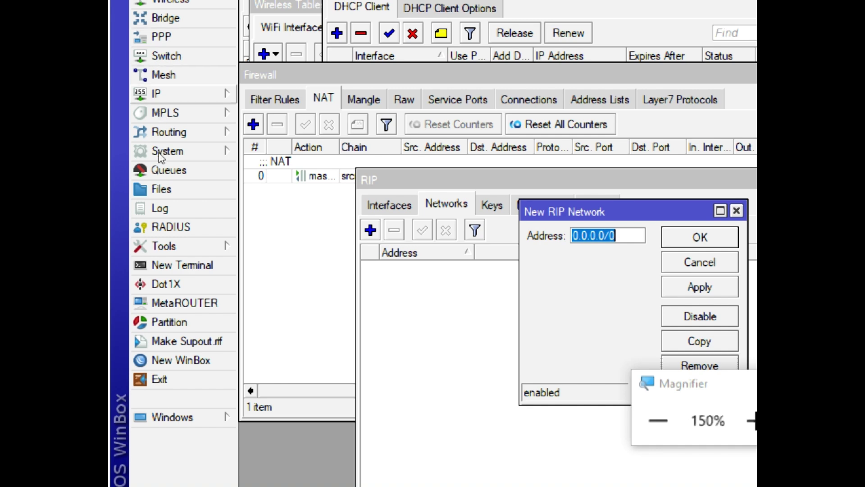
# Add RIP network 172.16.51.0/24, copied from ether1's address, then begin another entry
pyautogui.click(156, 93)
pyautogui.click(270, 104)
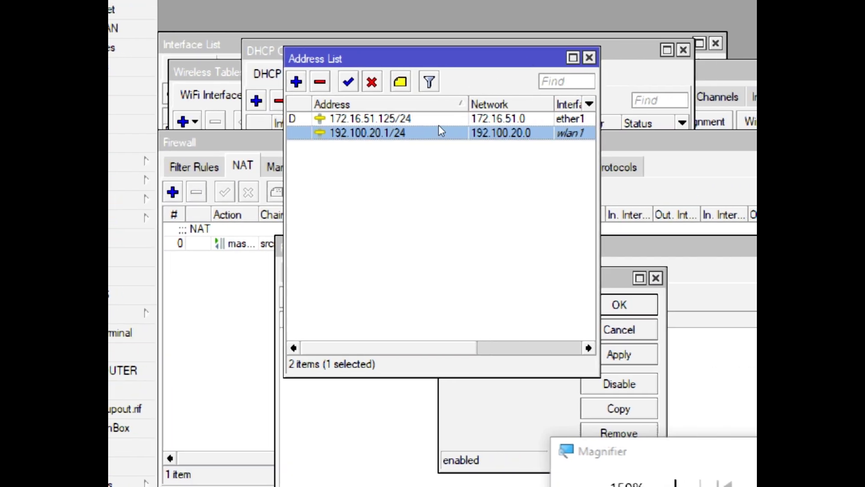
pyautogui.doubleClick(437, 121)
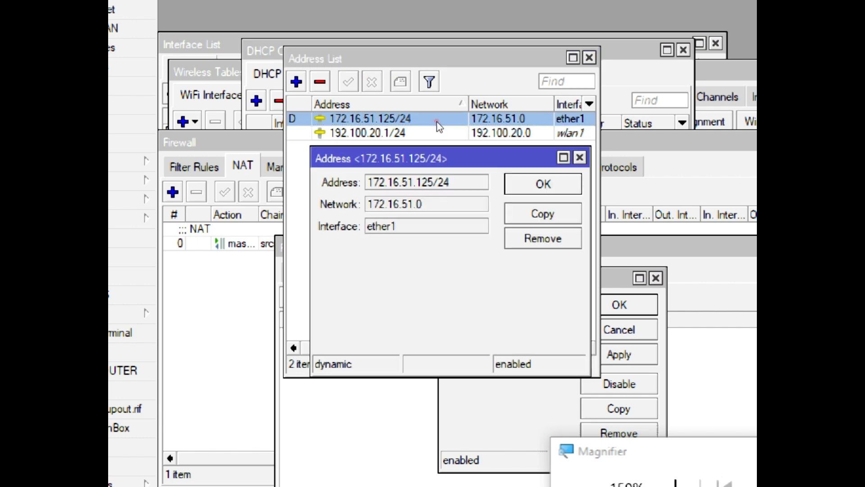
pyautogui.press('Tab')
pyautogui.hotkey('ctrl', 'c')
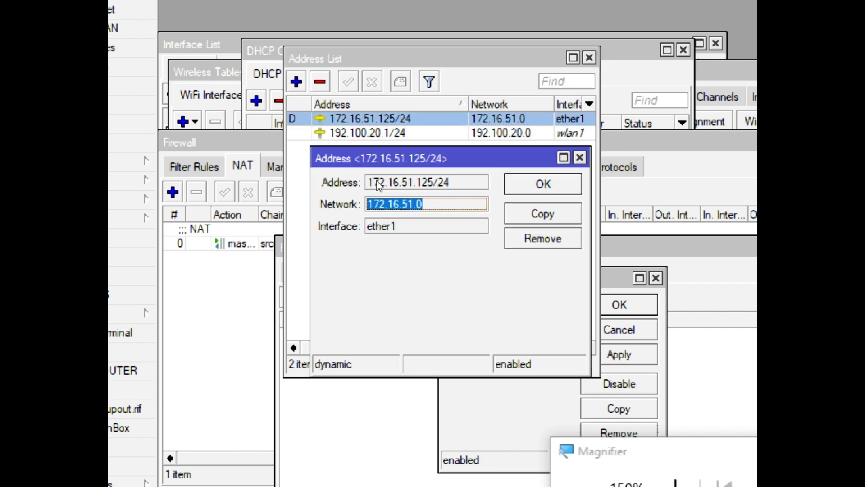
pyautogui.click(501, 239)
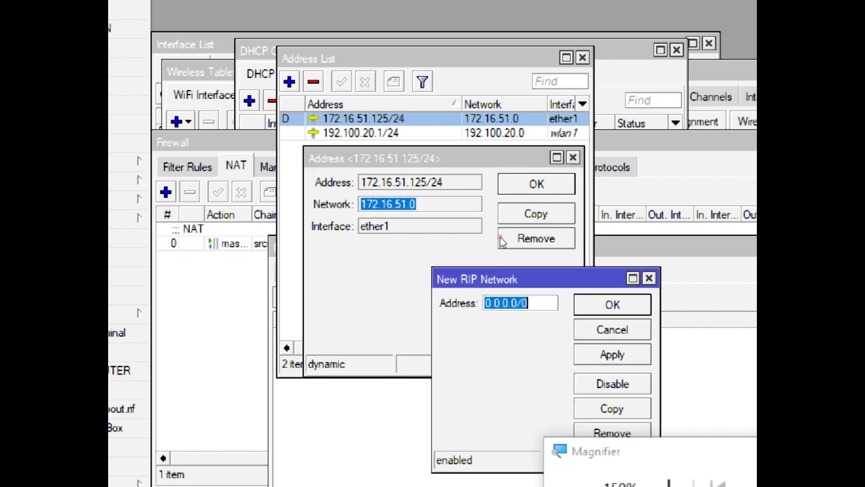
pyautogui.hotkey('ctrl', 'v')
pyautogui.write('/')
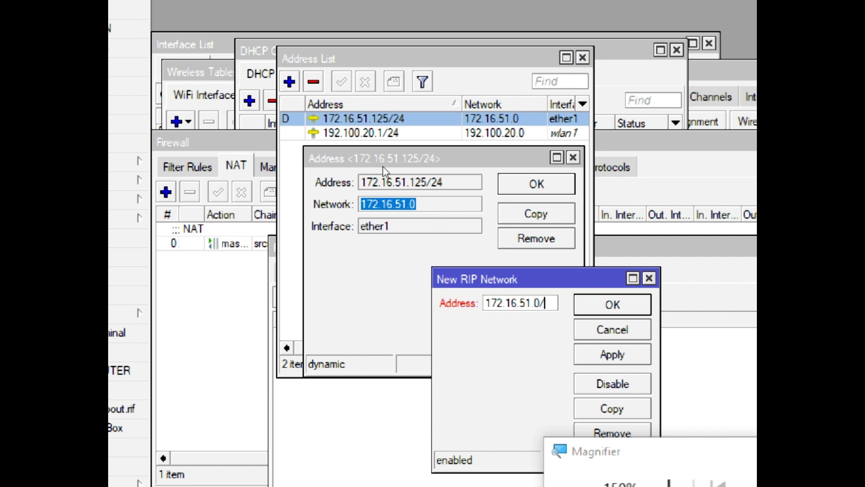
pyautogui.write('24')
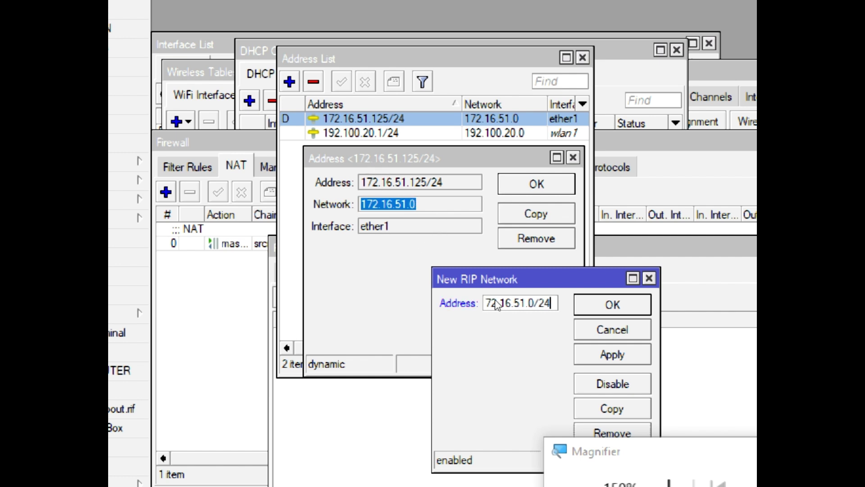
pyautogui.hotkey('alt', 'a')
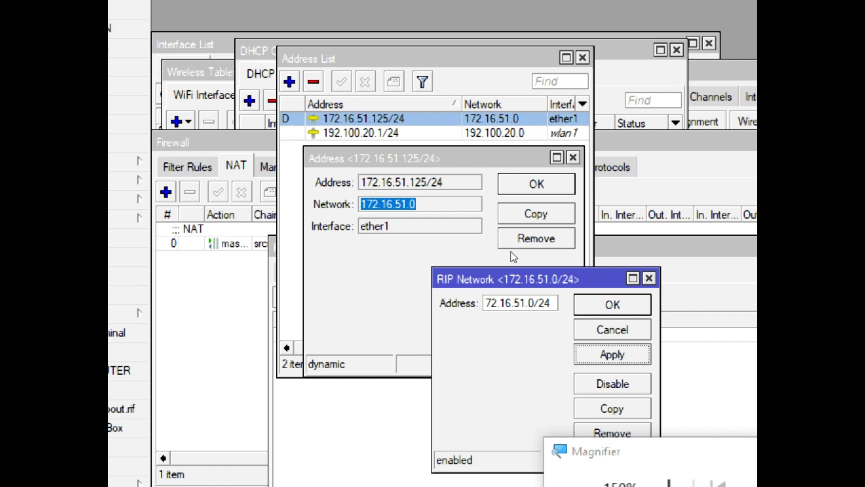
pyautogui.press('Return')
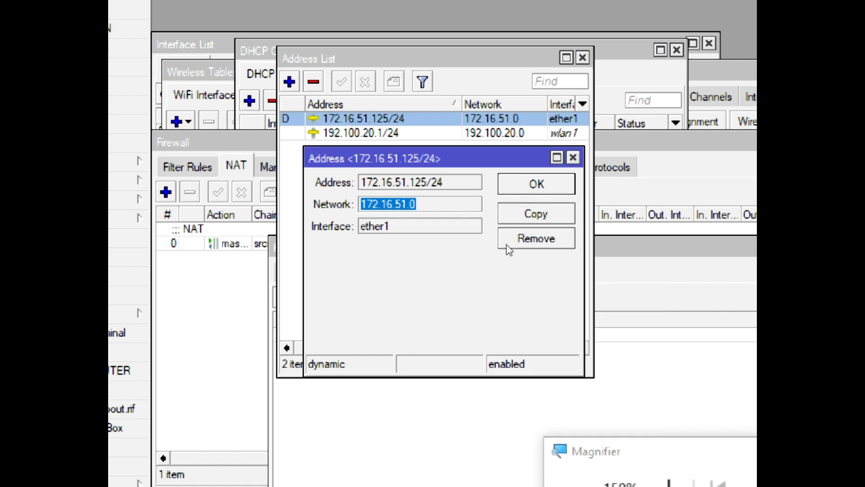
pyautogui.click(618, 248)
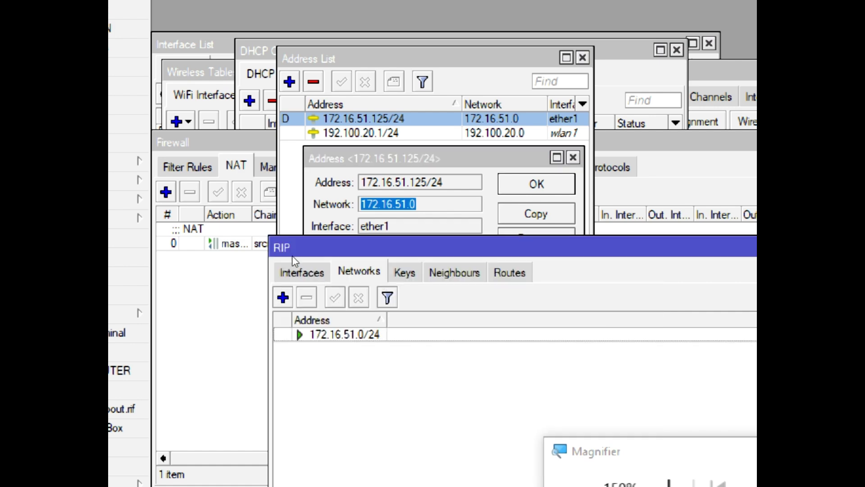
pyautogui.click(284, 297)
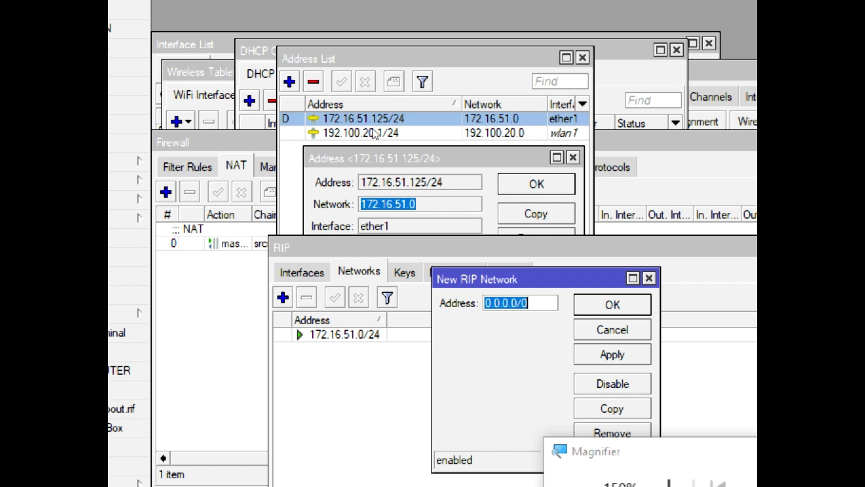
# Add RIP network 192.100.20.0/24, copied from the wlan1 address, and close the address editor
pyautogui.click(373, 133)
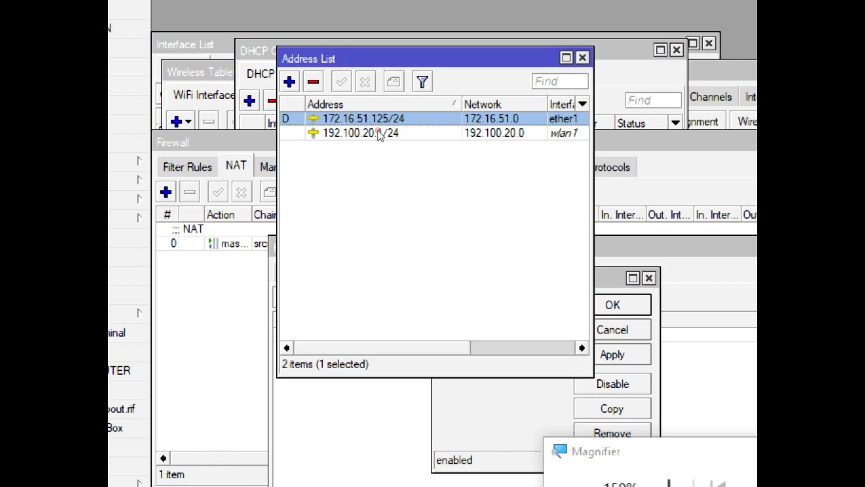
pyautogui.doubleClick(437, 137)
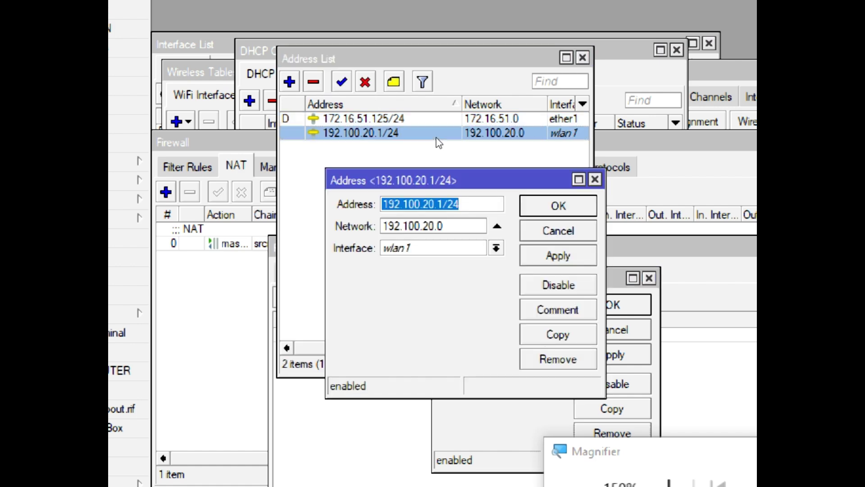
pyautogui.press('Tab')
pyautogui.hotkey('ctrl', 'c')
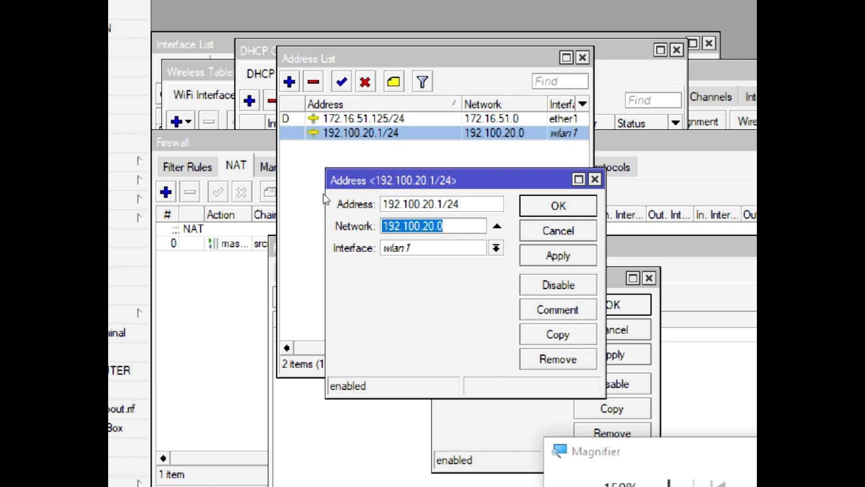
pyautogui.click(533, 249)
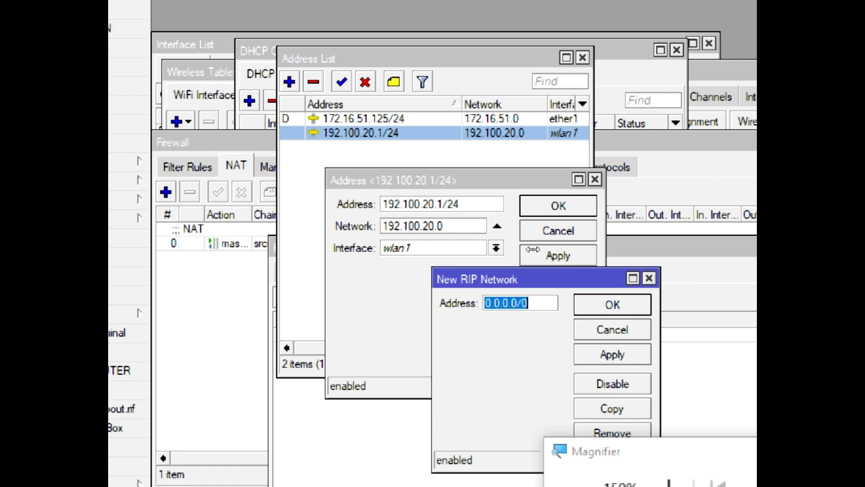
pyautogui.hotkey('ctrl', 'v')
pyautogui.write('/')
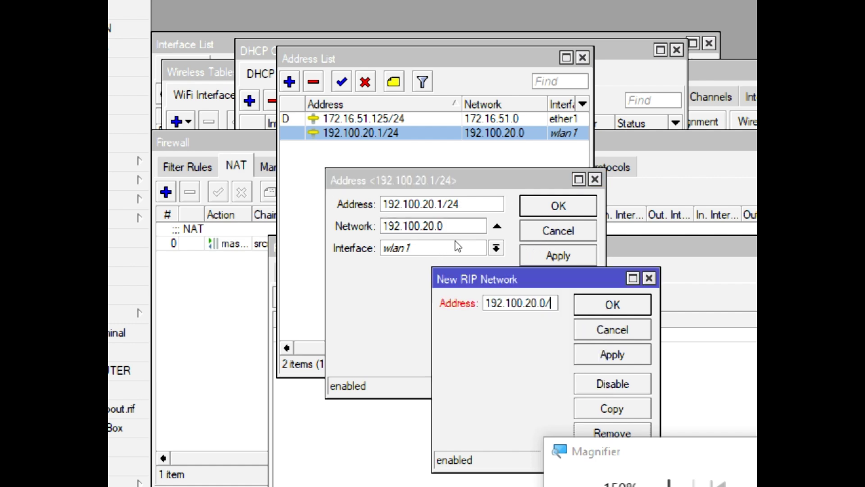
pyautogui.write('25')
pyautogui.press('BackSpace')
pyautogui.write('4')
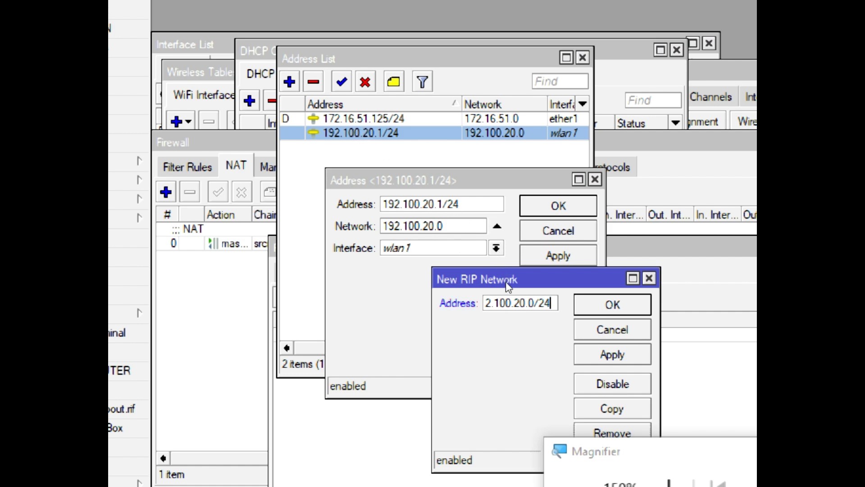
pyautogui.click(612, 355)
pyautogui.click(613, 304)
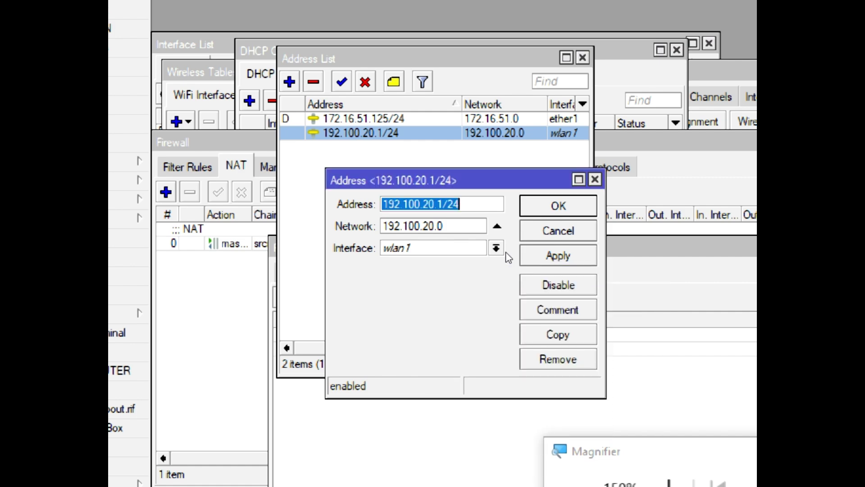
pyautogui.press('Escape')
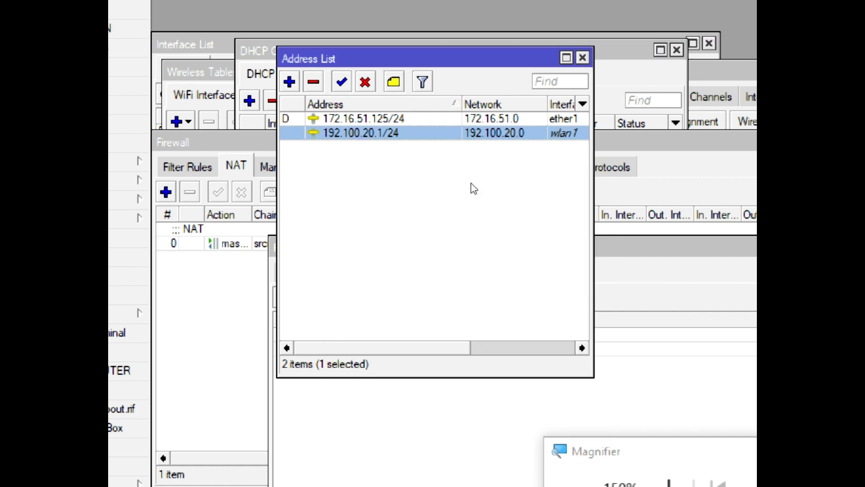
# Widen the RIP Networks Address column so both networks show in full
pyautogui.click(550, 239)
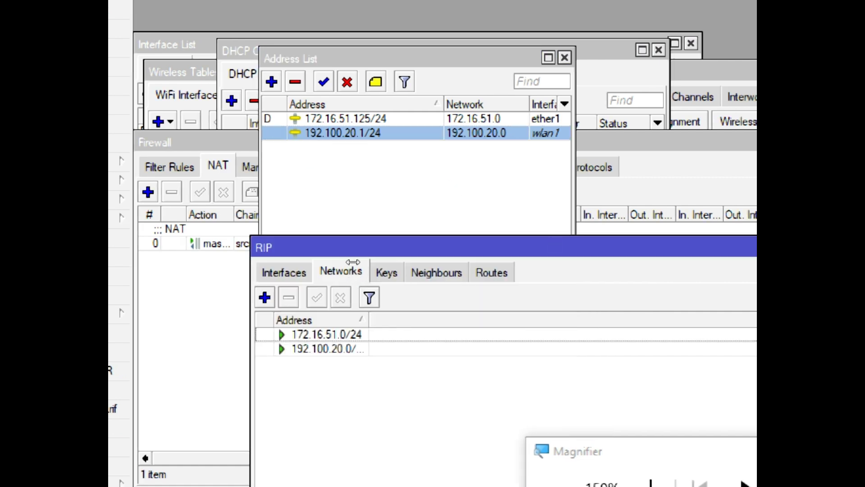
pyautogui.doubleClick(369, 320)
pyautogui.moveTo(353, 59); pyautogui.dragTo(363, 119)
pyautogui.click(541, 240)
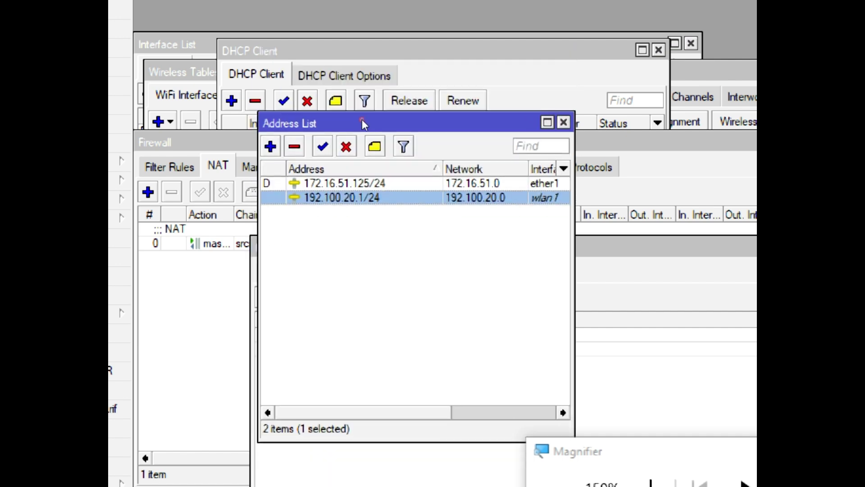
pyautogui.click(586, 245)
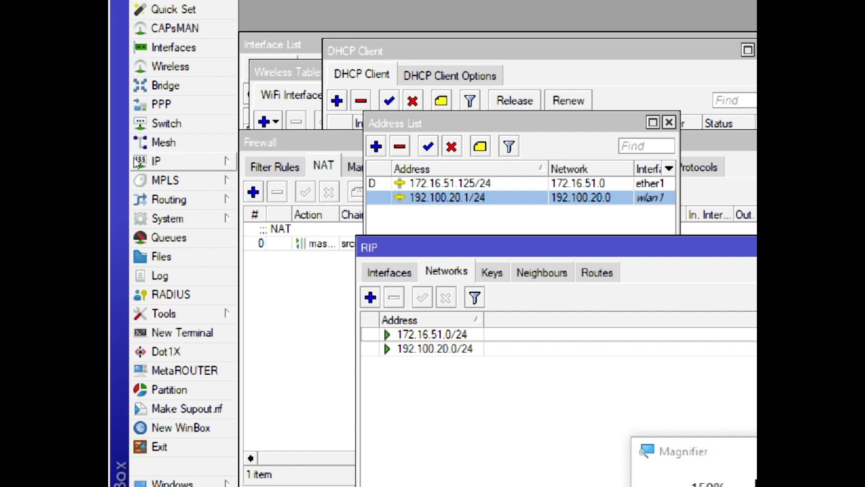
# Review the IP route list, including the default route via 172.16.51.1
pyautogui.click(135, 162)
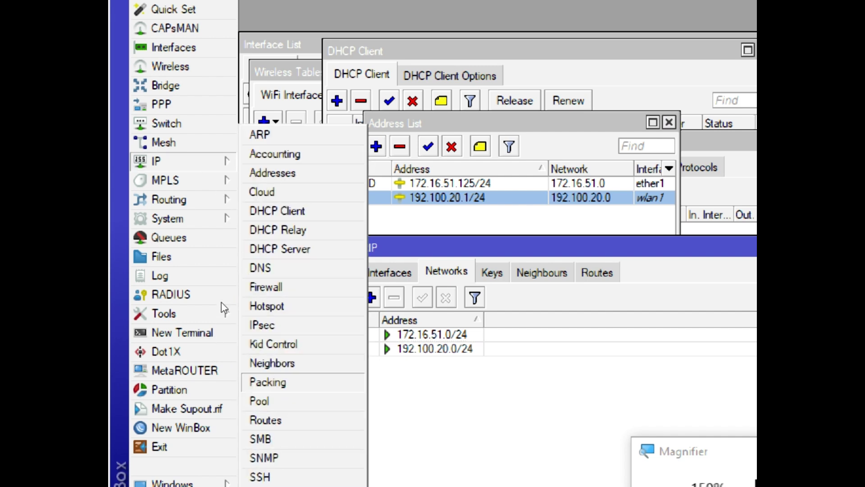
pyautogui.click(266, 420)
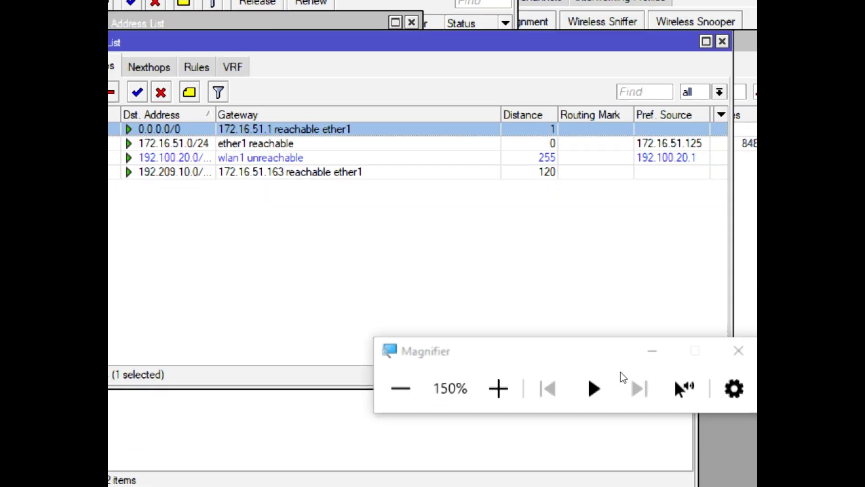
pyautogui.click(401, 388)
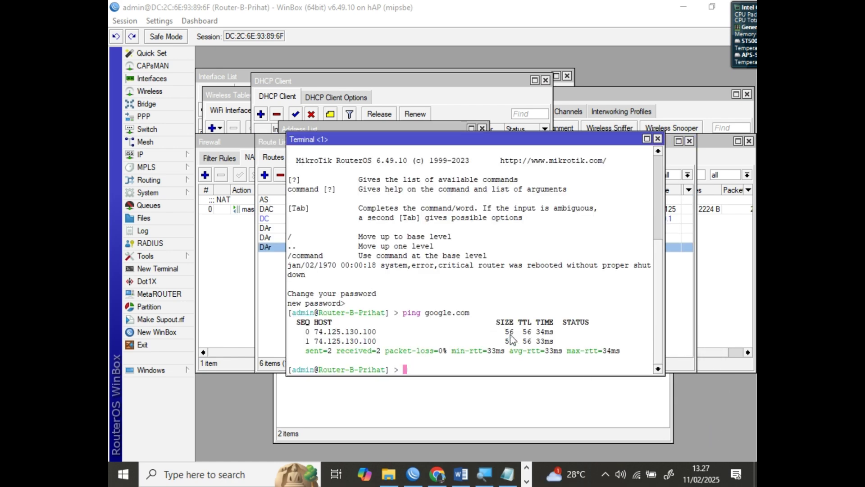
pyautogui.click(384, 309)
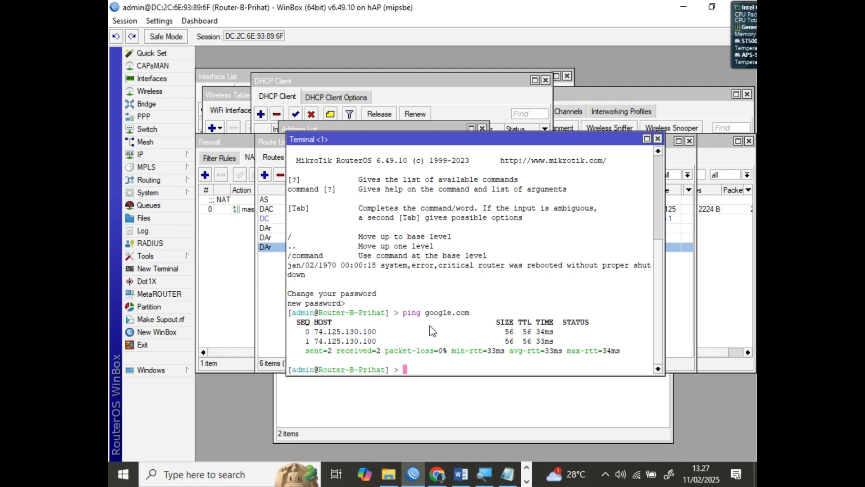
pyautogui.click(159, 155)
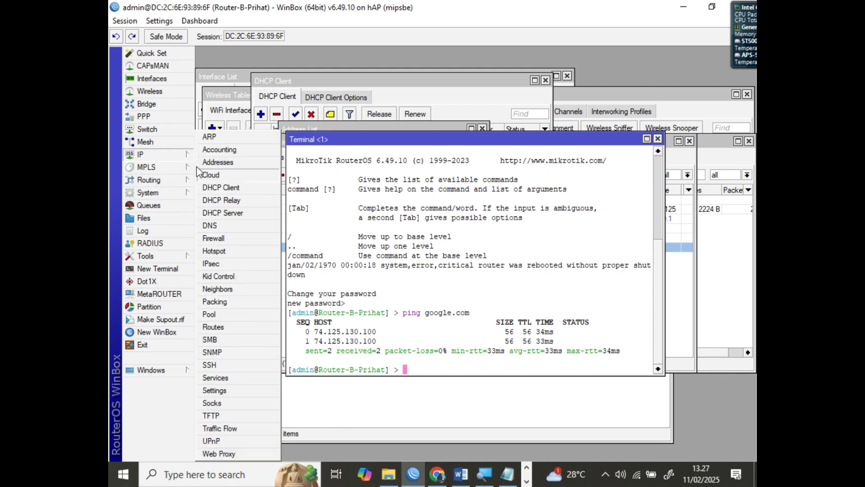
# Enable the web proxy and change its port from 8080 to 3128
pyautogui.click(222, 451)
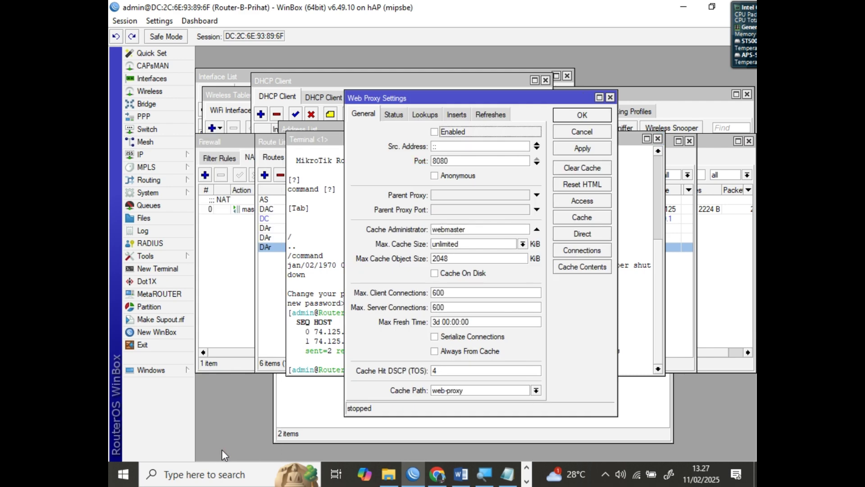
pyautogui.click(433, 132)
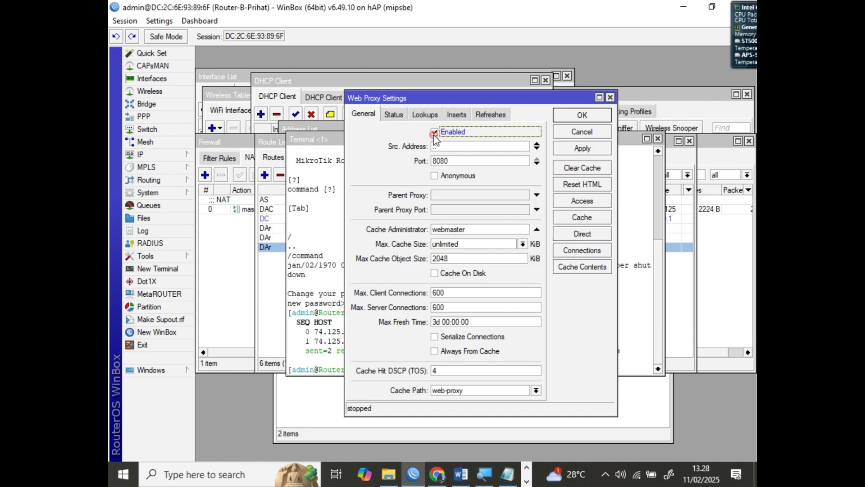
pyautogui.doubleClick(439, 161)
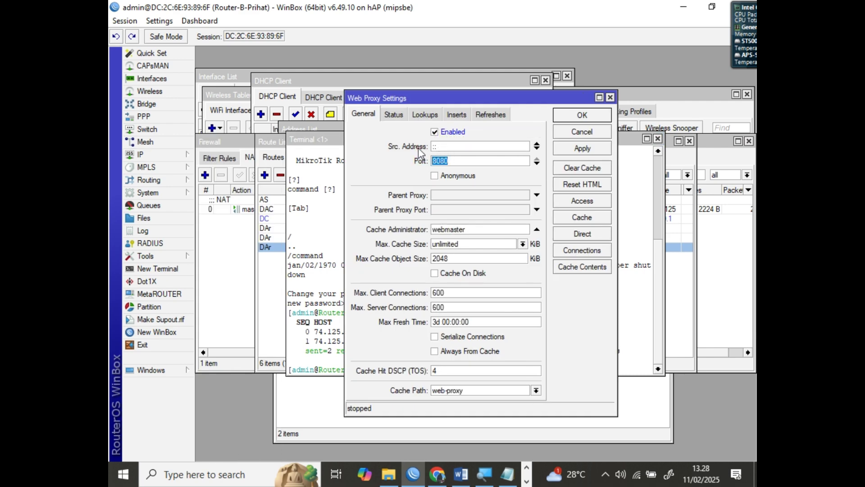
pyautogui.write('3128')
pyautogui.click(527, 467)
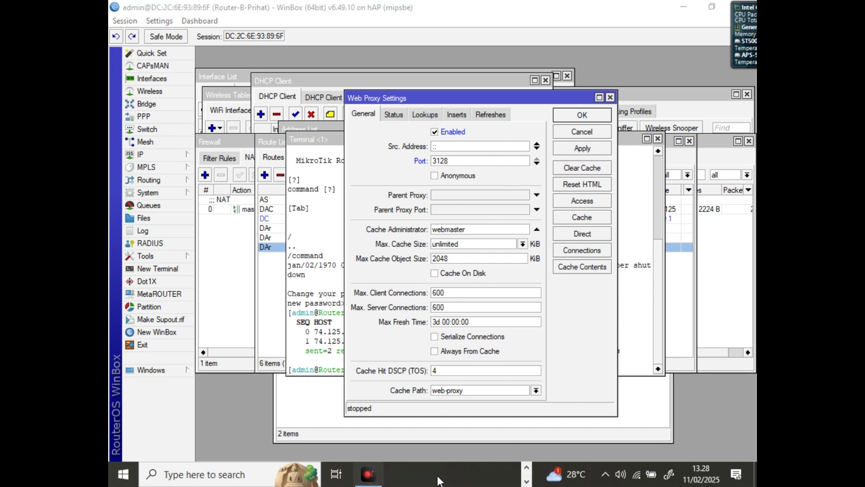
pyautogui.click(527, 469)
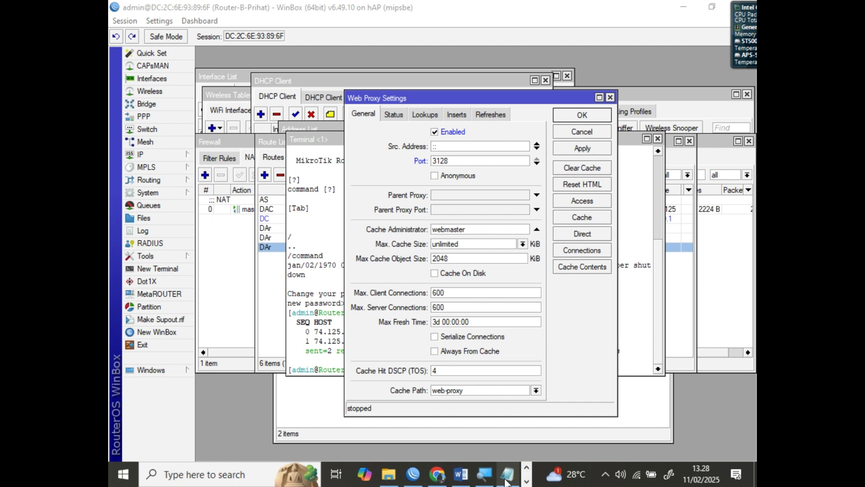
pyautogui.moveTo(490, 483)
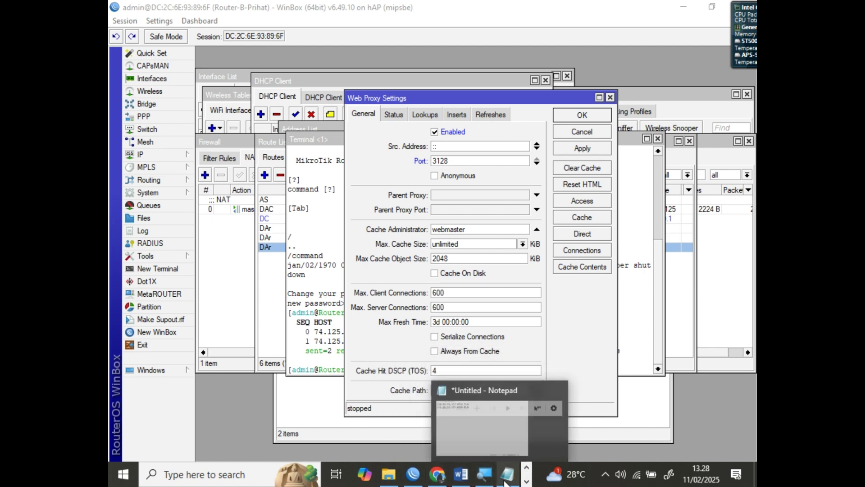
pyautogui.click(484, 478)
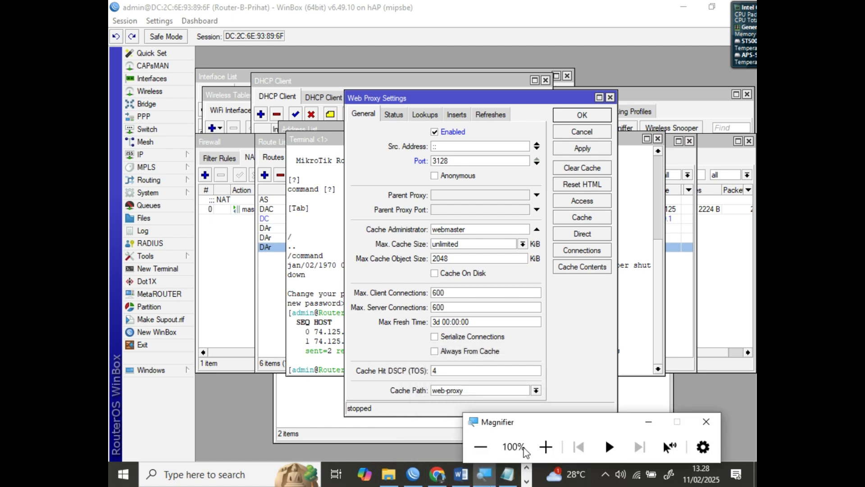
pyautogui.click(544, 446)
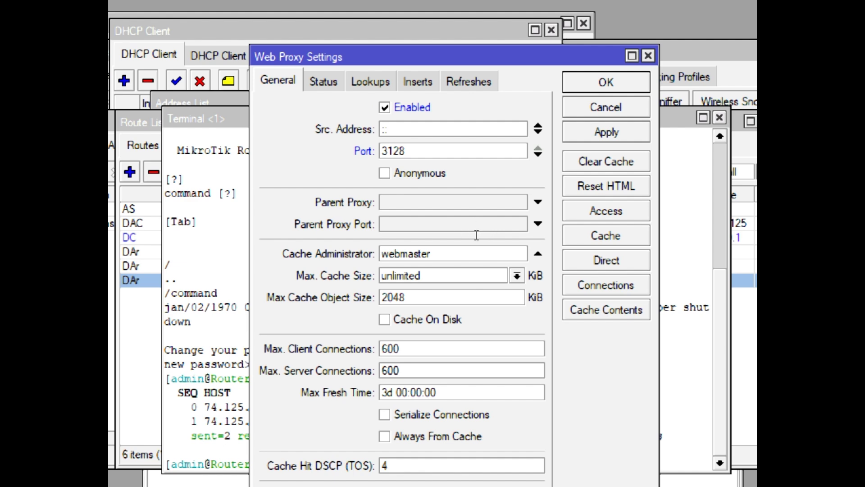
# Enter the cache administrator e-mail, enable Cache On Disk, and apply the proxy settings
pyautogui.moveTo(483, 231); pyautogui.dragTo(419, 227)
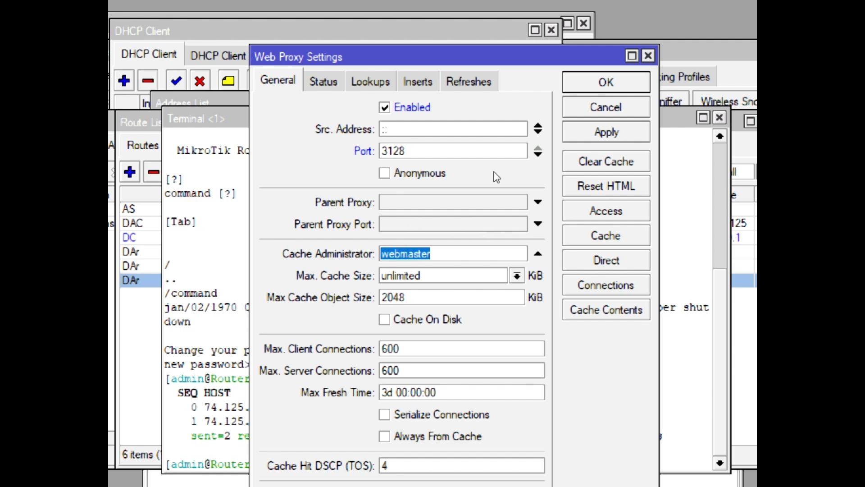
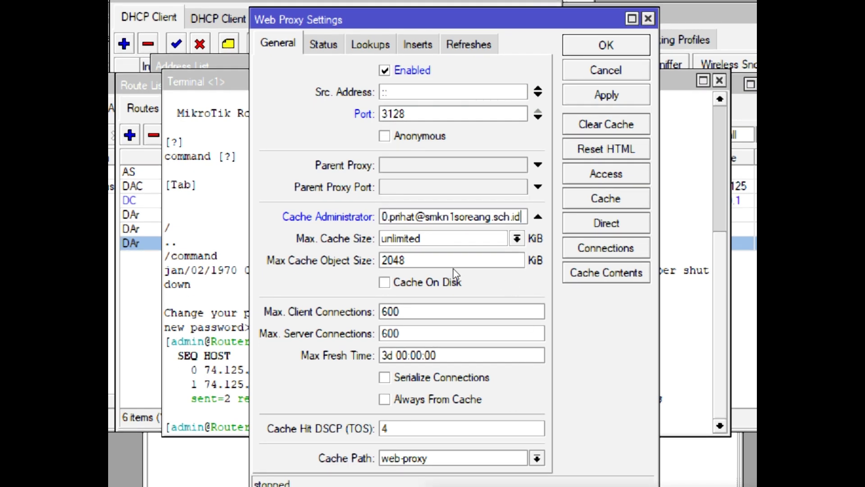
pyautogui.click(451, 274)
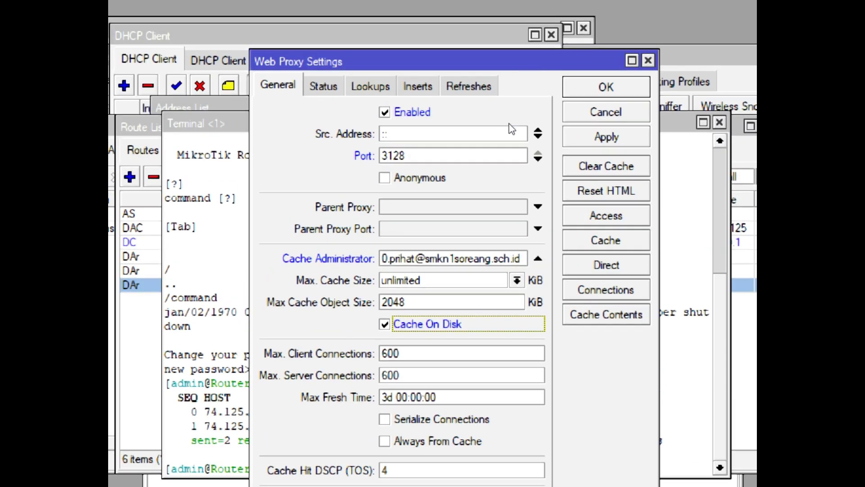
pyautogui.click(578, 144)
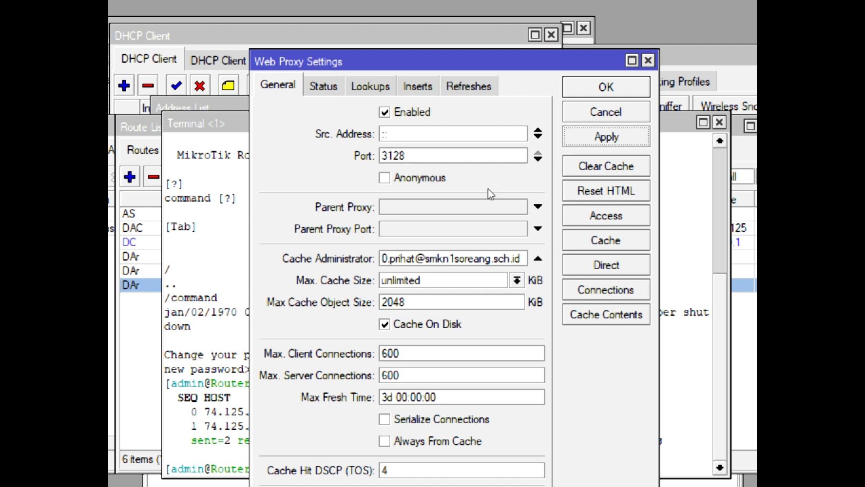
pyautogui.click(587, 209)
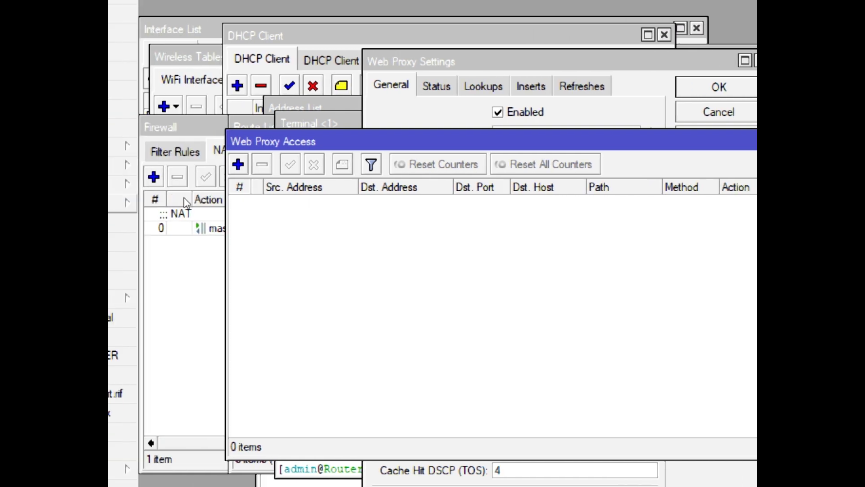
# Add a web proxy access rule denying destination host linux.org
pyautogui.click(238, 164)
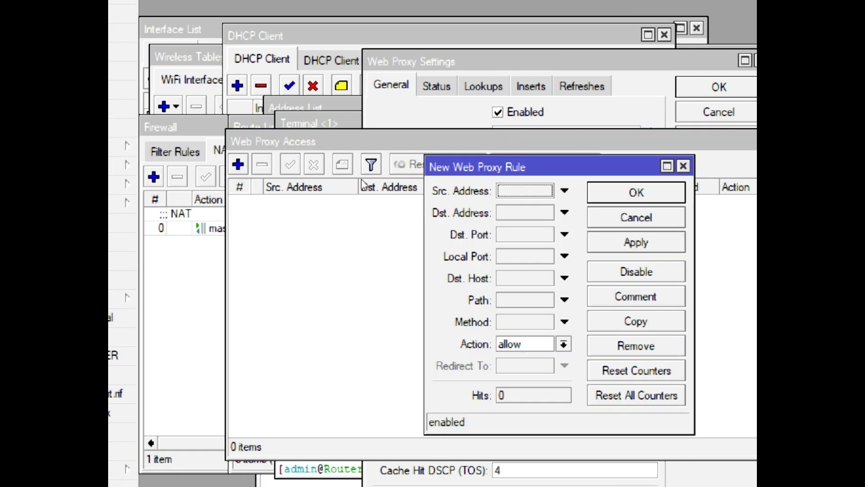
pyautogui.click(441, 245)
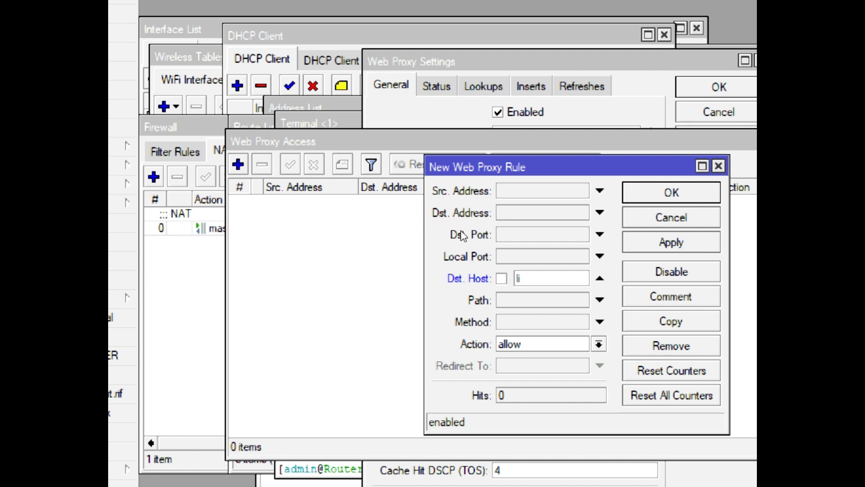
pyautogui.write('linux.org')
pyautogui.press('Tab')
pyautogui.press('Down')
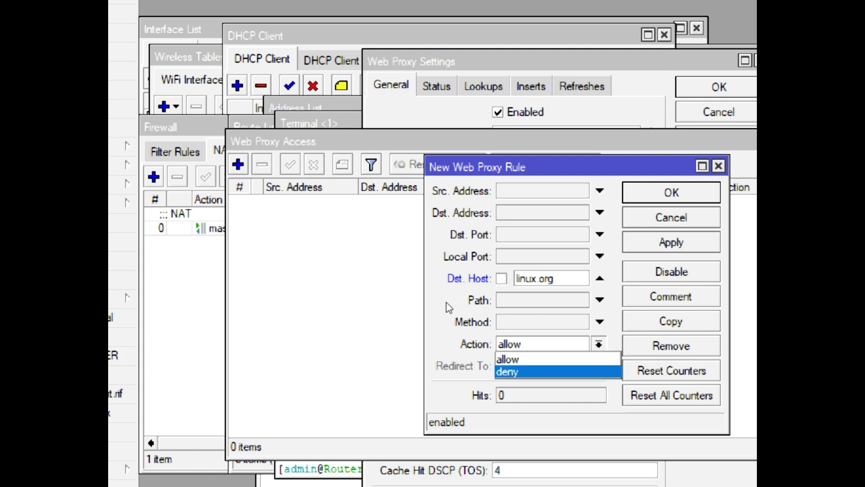
pyautogui.press('Return')
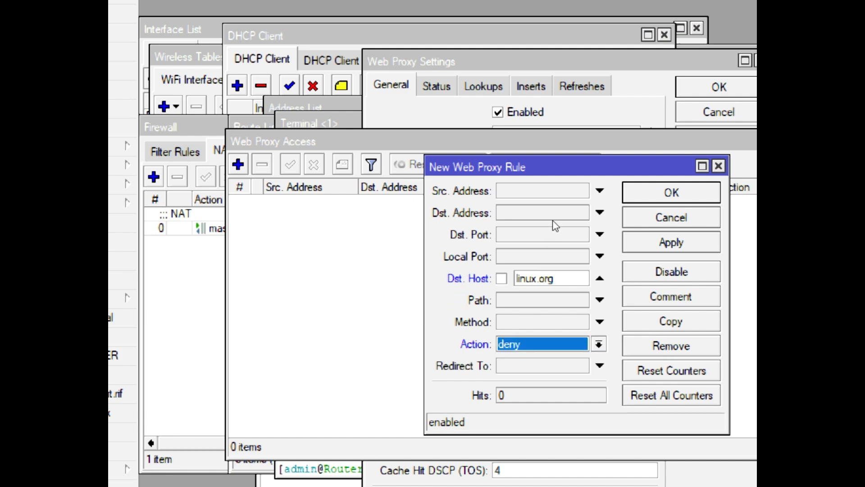
pyautogui.click(671, 242)
pyautogui.click(671, 192)
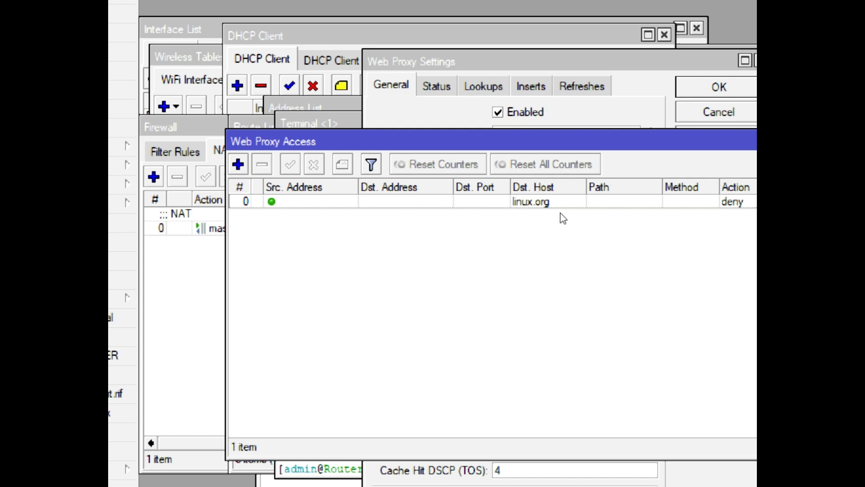
# Copy the linux.org rule into a deny rule for host beasiswa.ui.ac.id
pyautogui.doubleClick(467, 196)
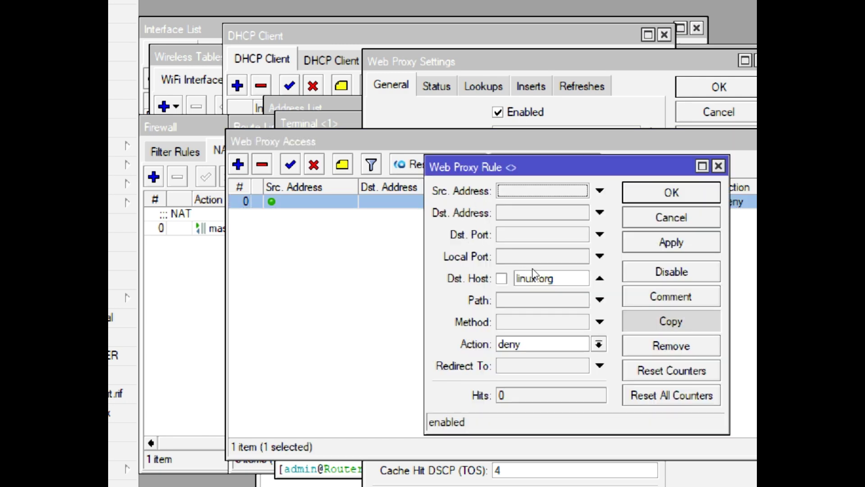
pyautogui.click(671, 321)
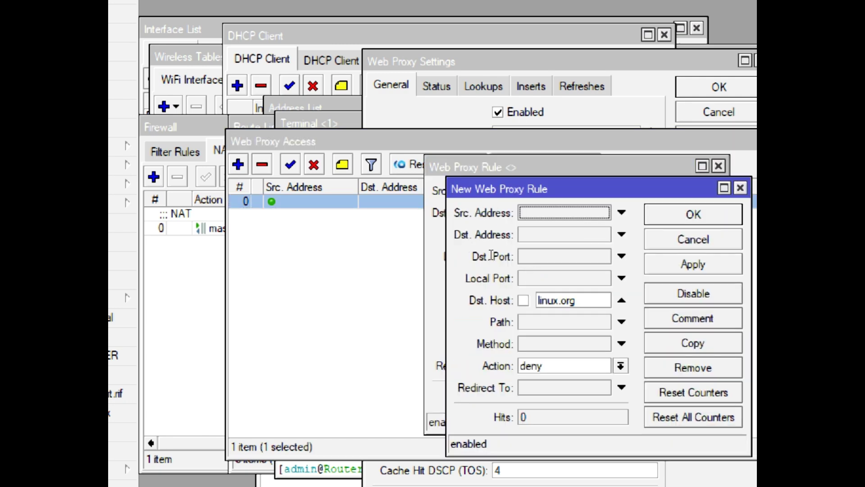
pyautogui.press('Tab')
pyautogui.press('Tab')
pyautogui.press('Tab')
pyautogui.press('Tab')
pyautogui.press('Tab')
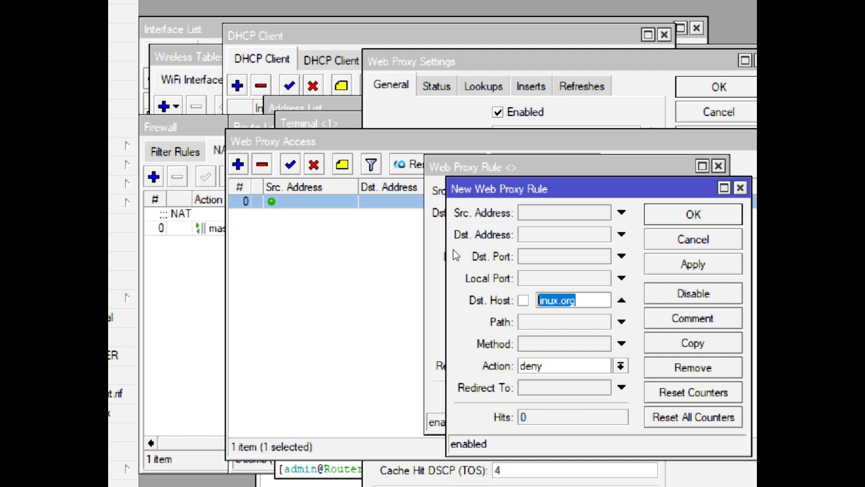
pyautogui.write('beasiswa/')
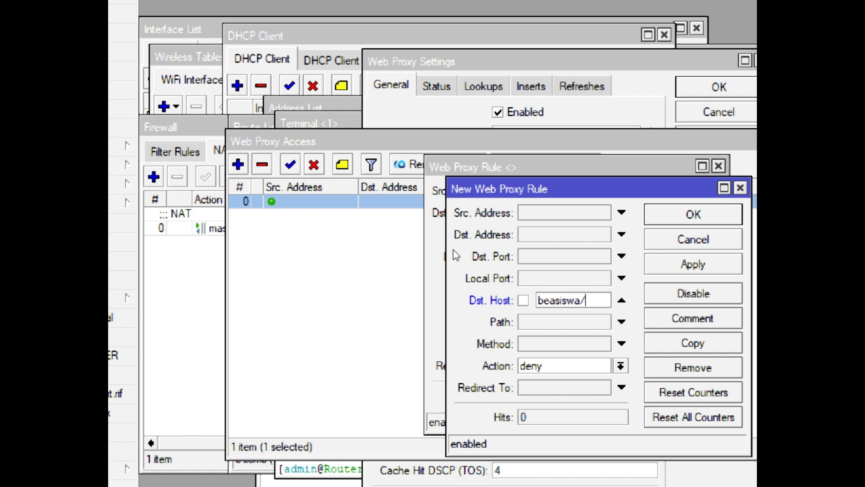
pyautogui.press('BackSpace')
pyautogui.write('.ui')
pyautogui.press('BackSpace')
pyautogui.write('.ac.id')
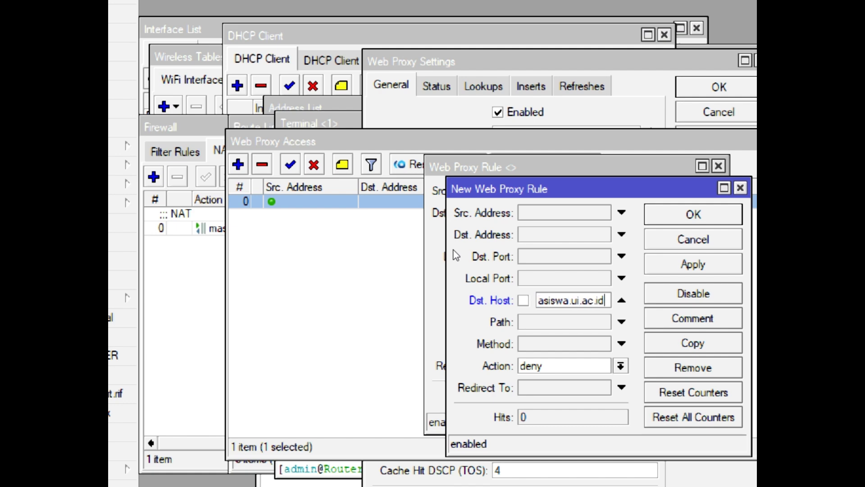
pyautogui.moveTo(448, 258); pyautogui.dragTo(311, 258)
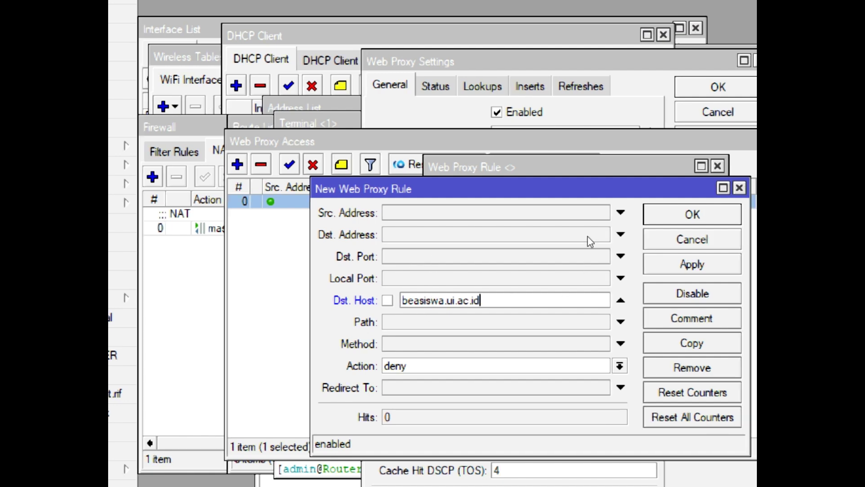
pyautogui.click(692, 265)
pyautogui.click(692, 214)
pyautogui.click(670, 192)
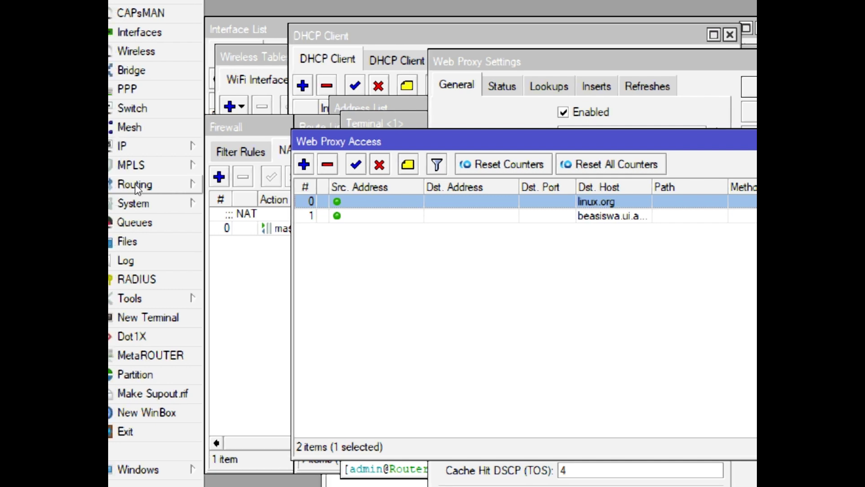
# Start a new NAT rule with chain dstnat, protocol tcp and destination port 80
pyautogui.click(135, 147)
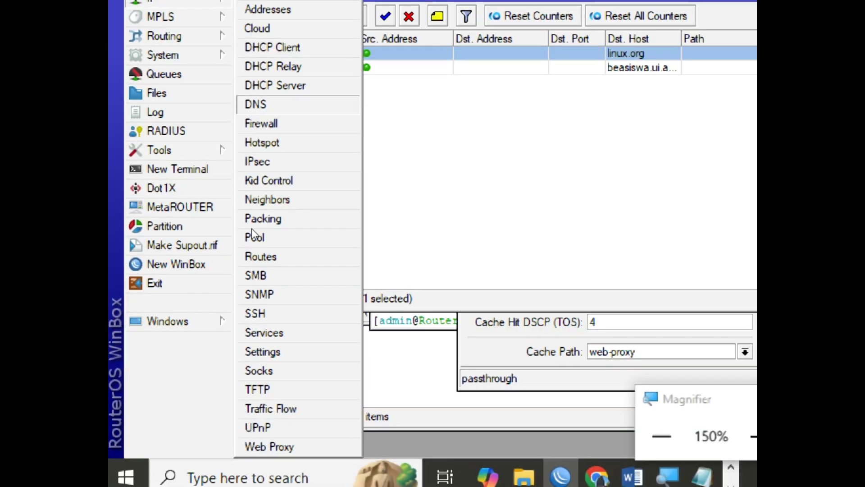
pyautogui.click(261, 124)
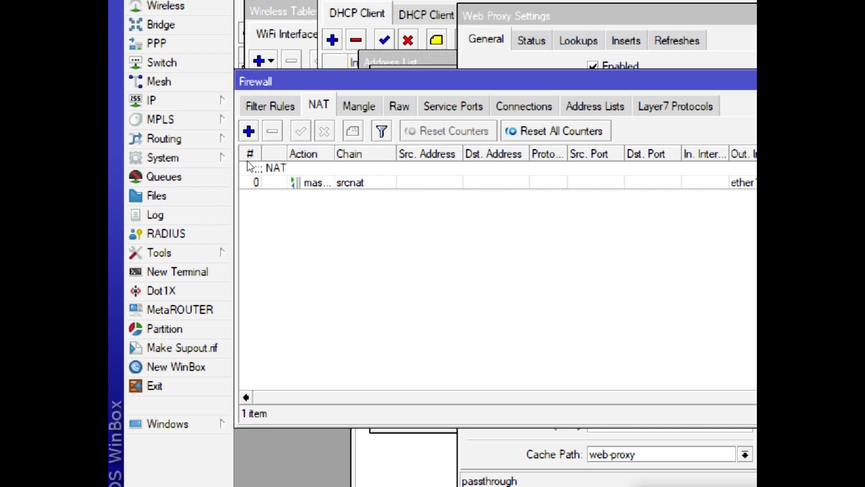
pyautogui.click(206, 176)
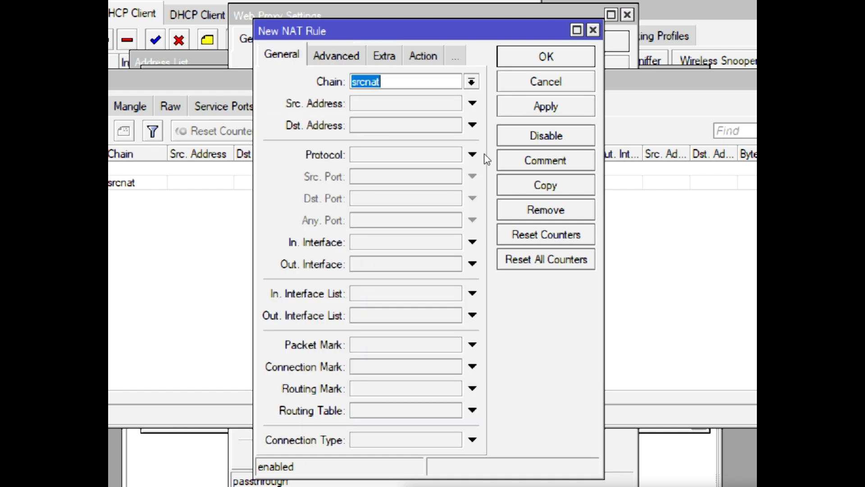
pyautogui.click(507, 142)
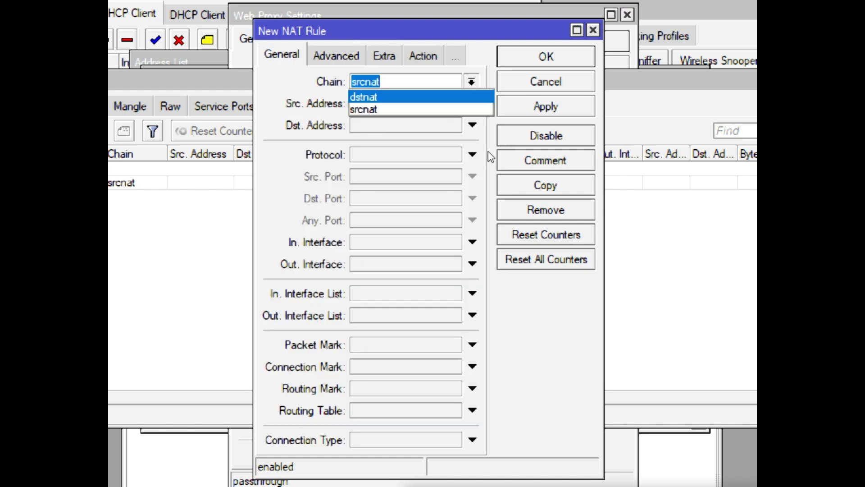
pyautogui.press('Return')
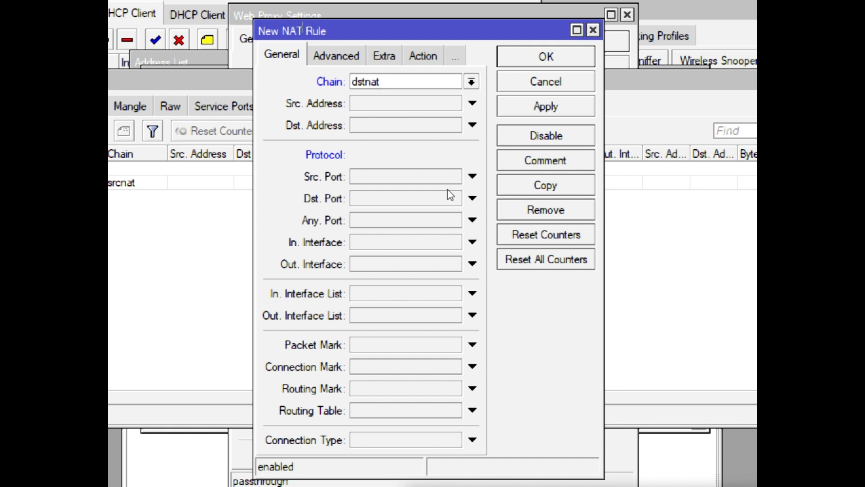
pyautogui.click(448, 190)
pyautogui.click(464, 193)
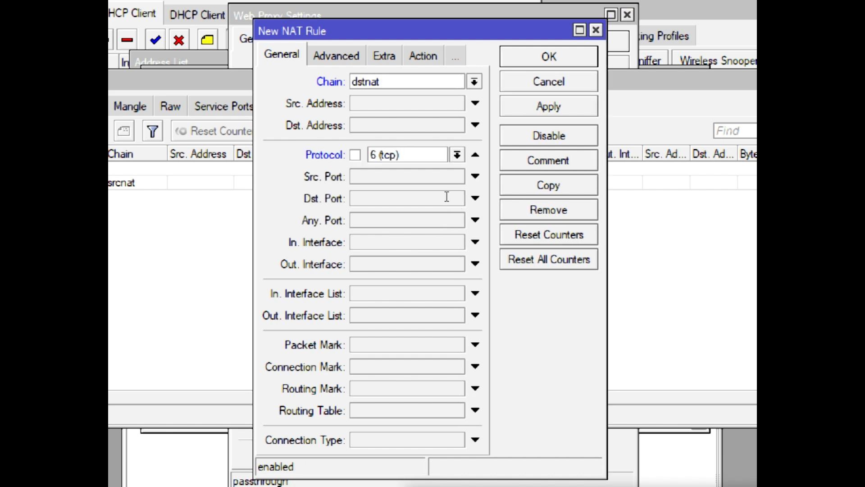
pyautogui.write('80')
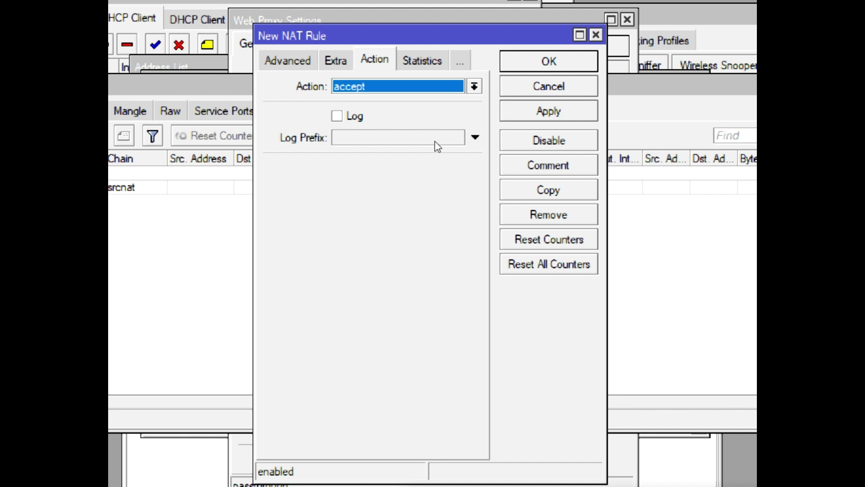
# Set the rule's action to redirect to port 3128, comment it 'Nat Proxy', and save
pyautogui.hotkey('alt', 'Down')
pyautogui.click(426, 215)
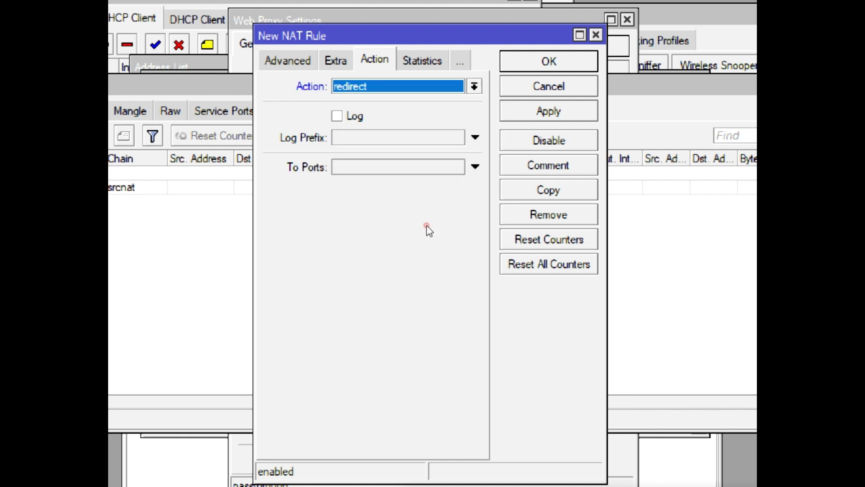
pyautogui.press('Tab')
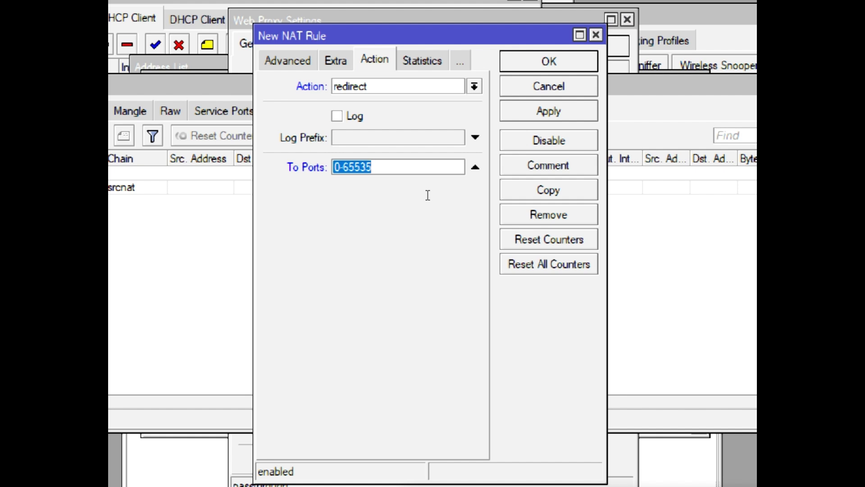
pyautogui.write('3128')
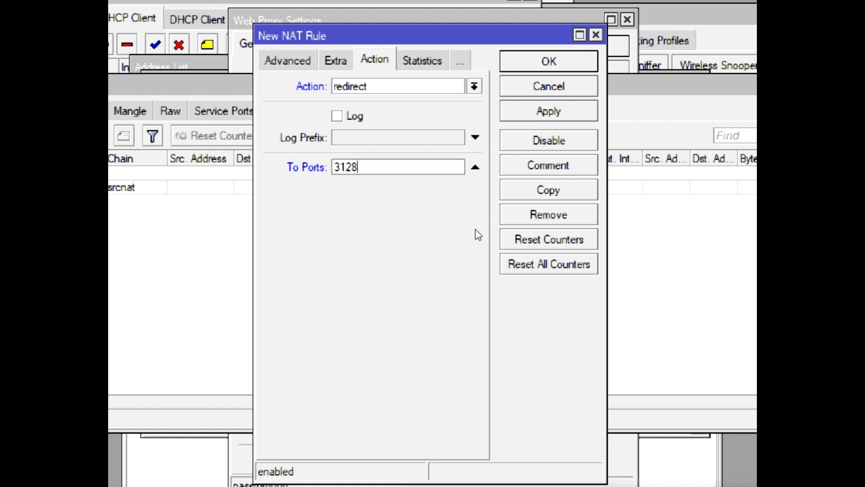
pyautogui.click(548, 165)
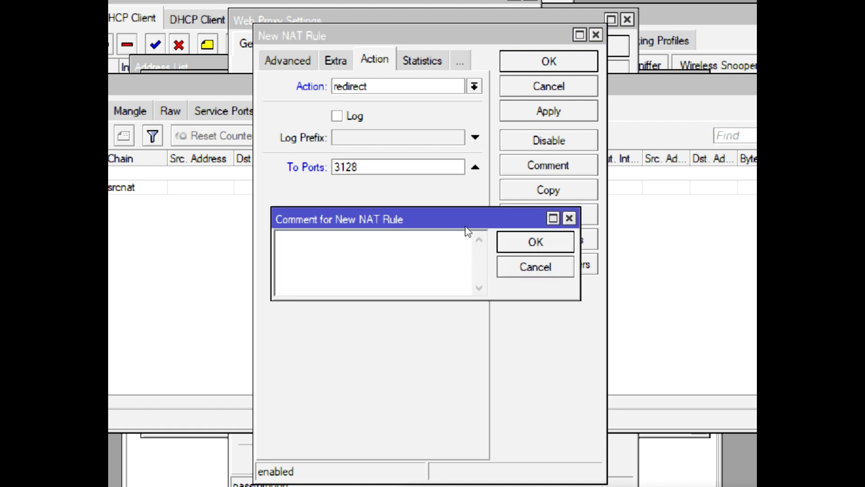
pyautogui.write('NTA')
pyautogui.press('BackSpace')
pyautogui.press('BackSpace')
pyautogui.write('at Proxy')
pyautogui.click(547, 245)
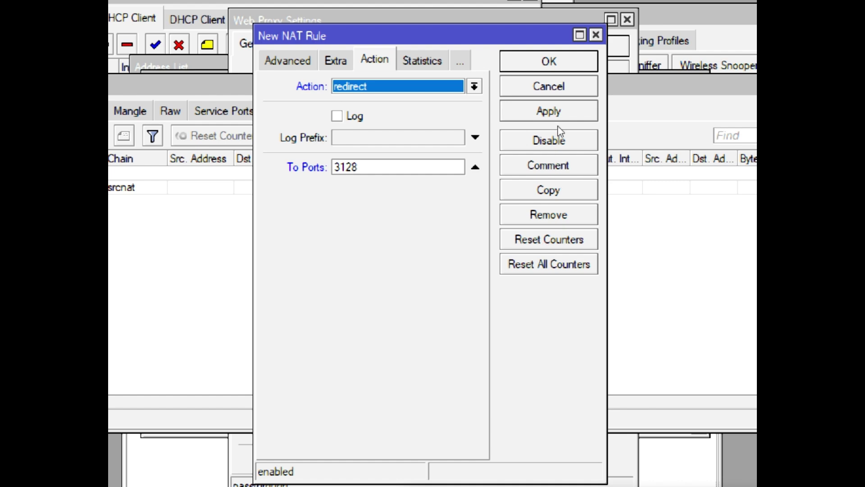
pyautogui.press('Return')
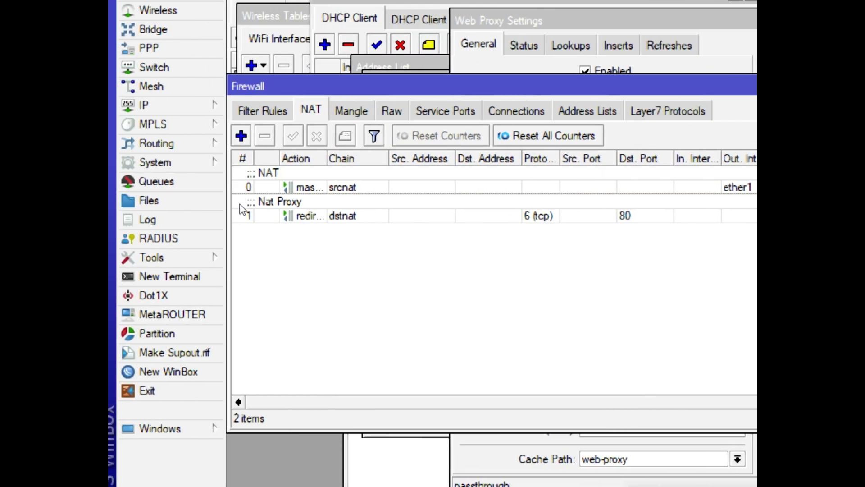
pyautogui.click(240, 193)
pyautogui.click(242, 220)
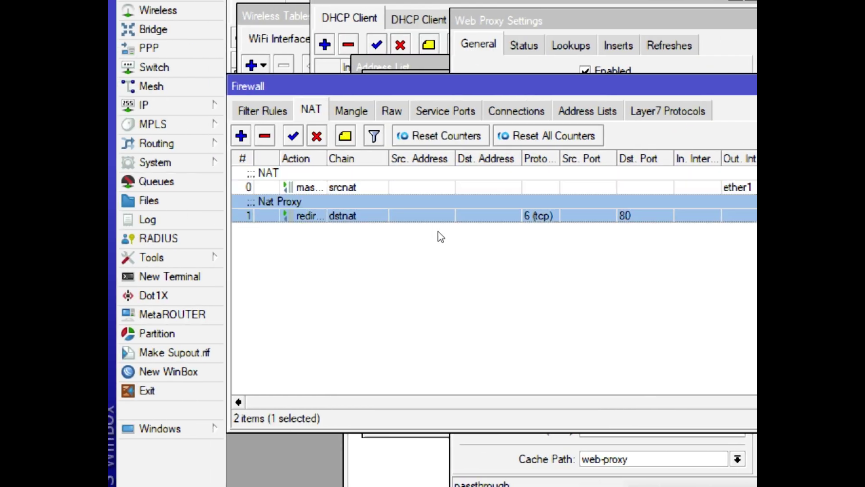
pyautogui.hscroll(1, 406, 357)
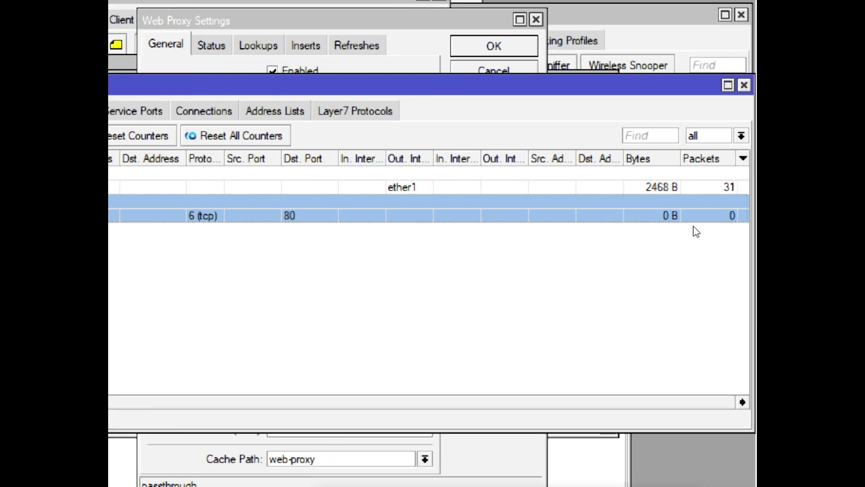
pyautogui.press('Up')
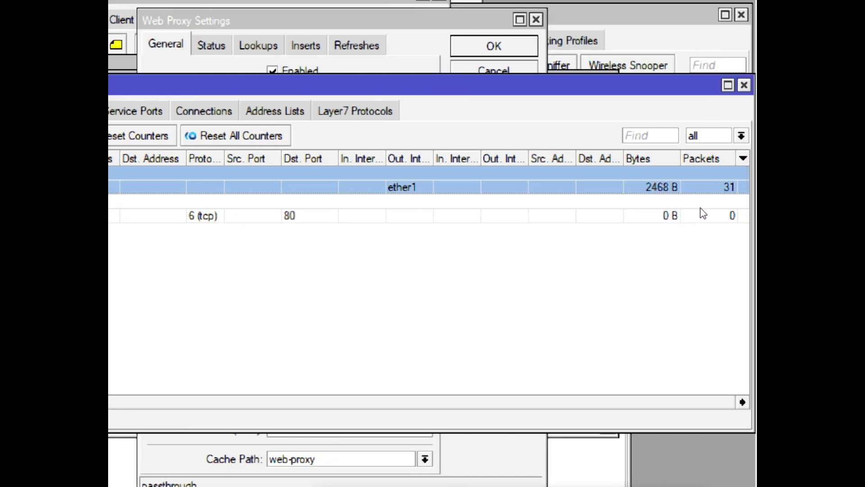
pyautogui.press('Down')
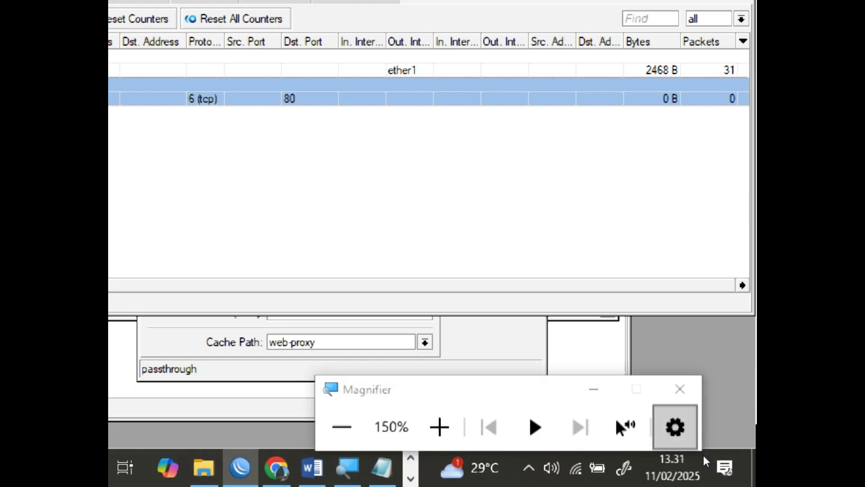
pyautogui.press('super+minus')
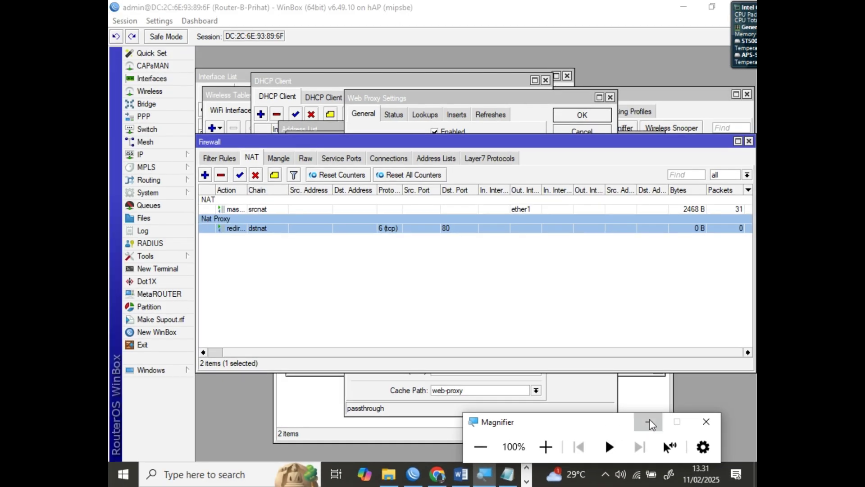
pyautogui.click(650, 423)
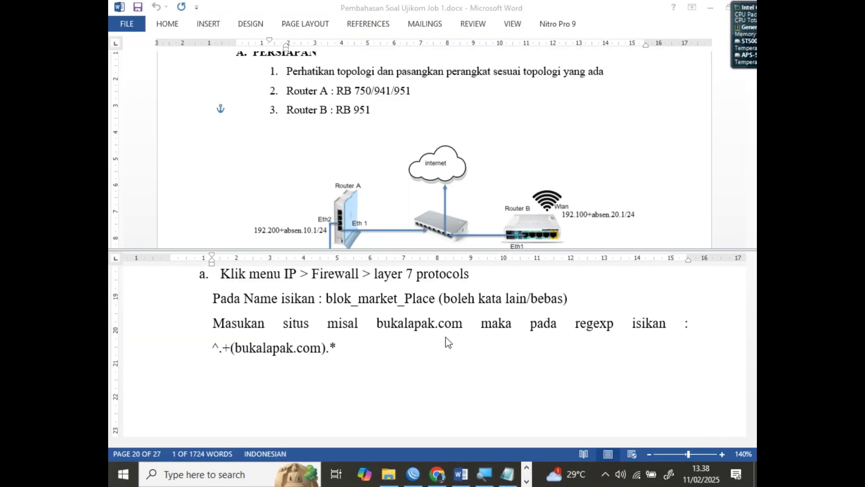
# Read step 15 of the Word guide on blocking marketplace sites, then return to WinBox
pyautogui.scroll(1, 292, 305)
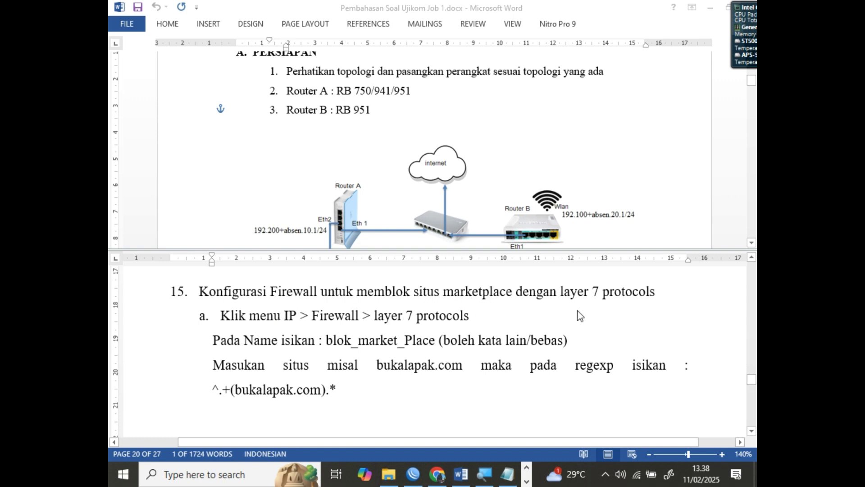
pyautogui.click(414, 477)
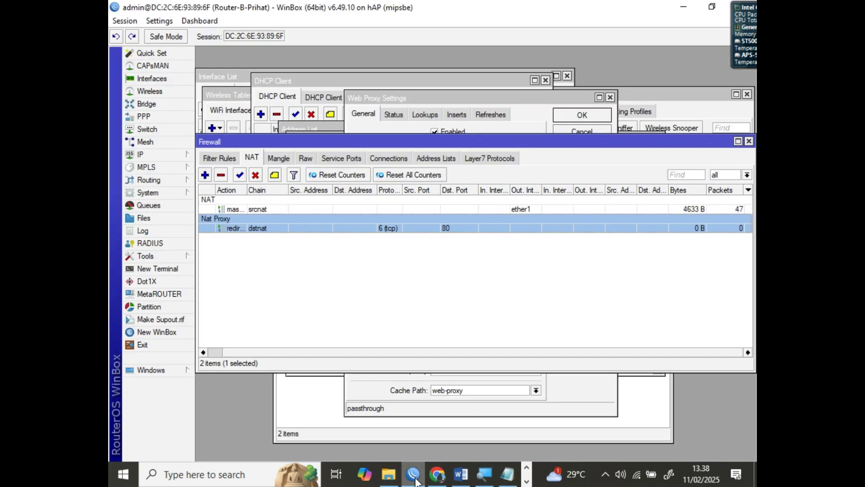
# Show the firewall's Layer7 Protocols list, which is still empty
pyautogui.click(146, 160)
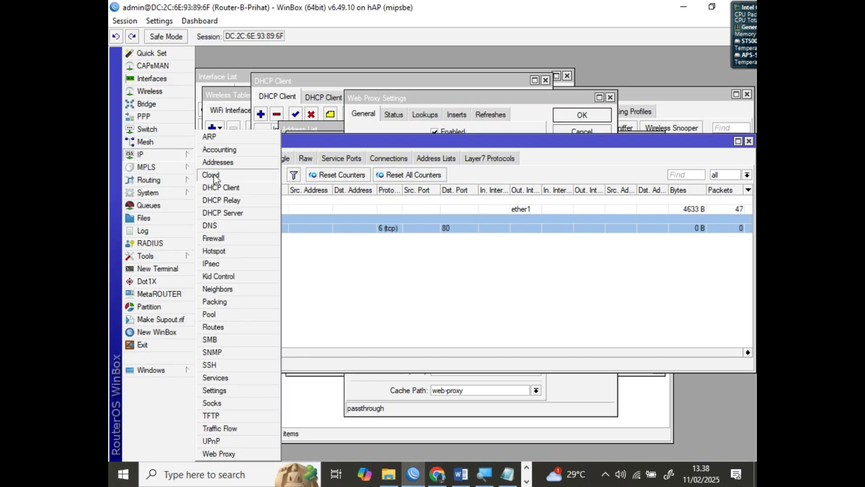
pyautogui.click(238, 239)
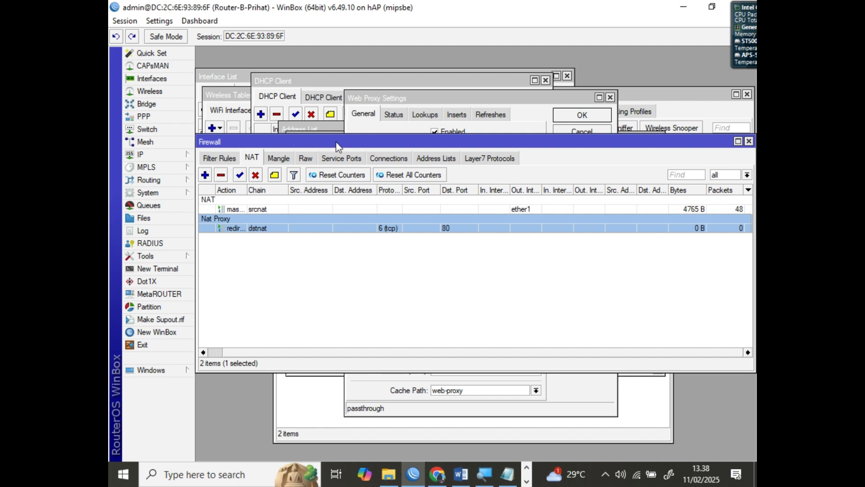
pyautogui.click(480, 163)
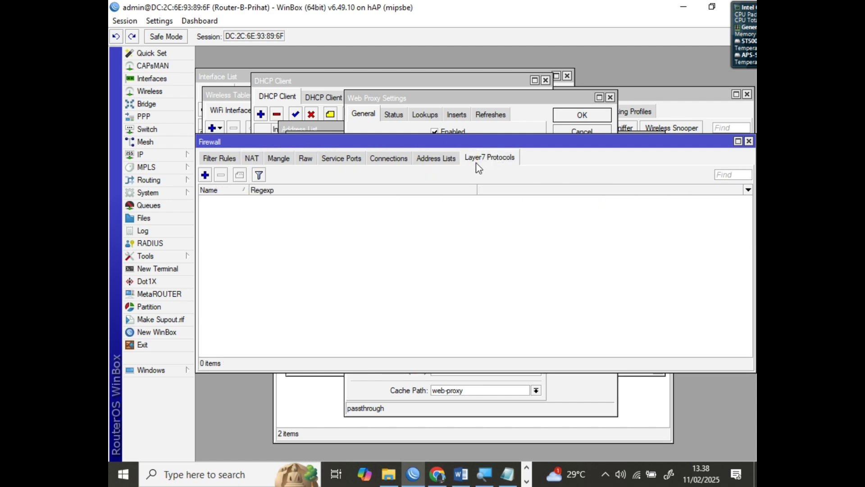
# Create a new Layer7 protocol entry named blok_marketplace, magnifying the screen to 150%
pyautogui.click(205, 175)
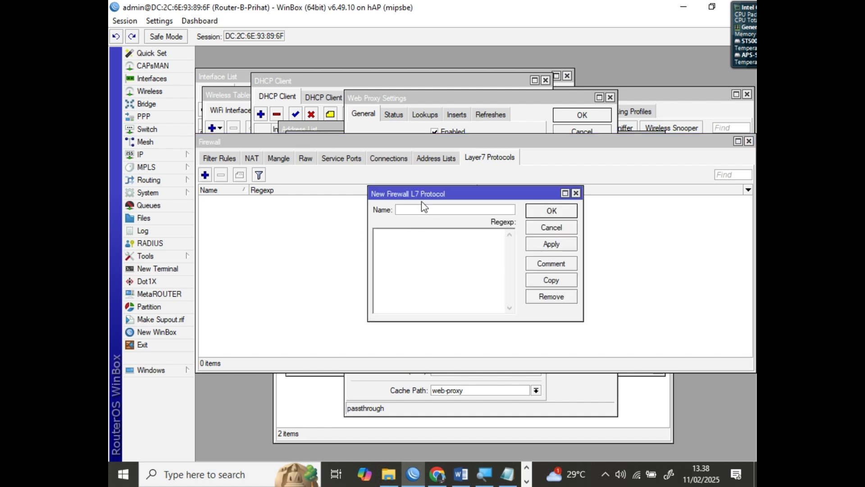
pyautogui.write('blok_marketplace')
pyautogui.press('BackSpace')
pyautogui.press('BackSpace')
pyautogui.write('ace')
pyautogui.click(486, 477)
pyautogui.click(546, 446)
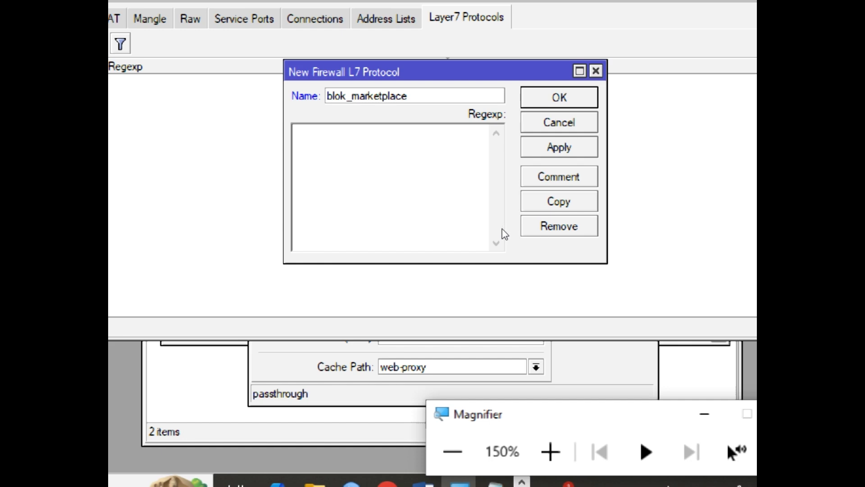
# Paste the regexp ^.+(bukalapak.com).* into the Regexp field and save the blok_marketplace protocol
pyautogui.click(389, 245)
pyautogui.rightClick(390, 243)
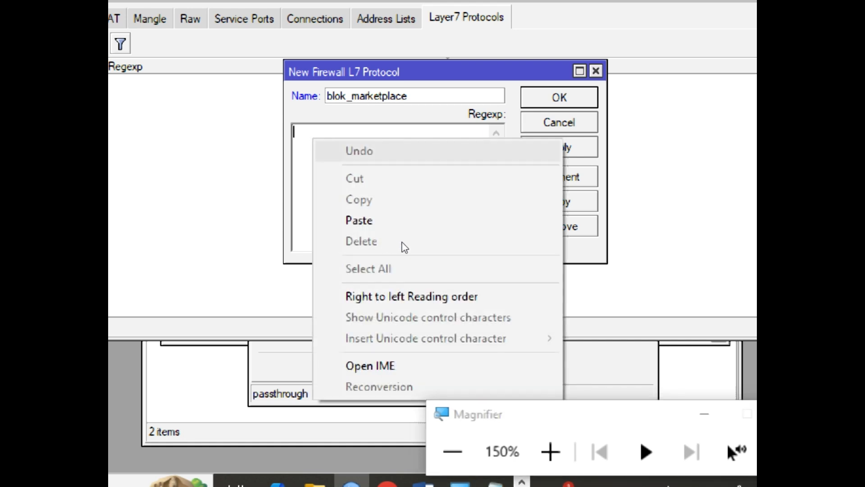
pyautogui.click(387, 218)
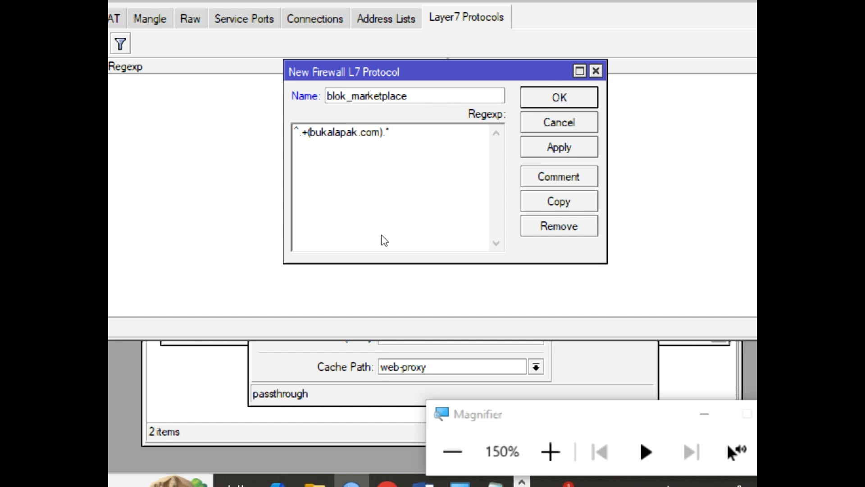
pyautogui.press('Home')
pyautogui.click(550, 451)
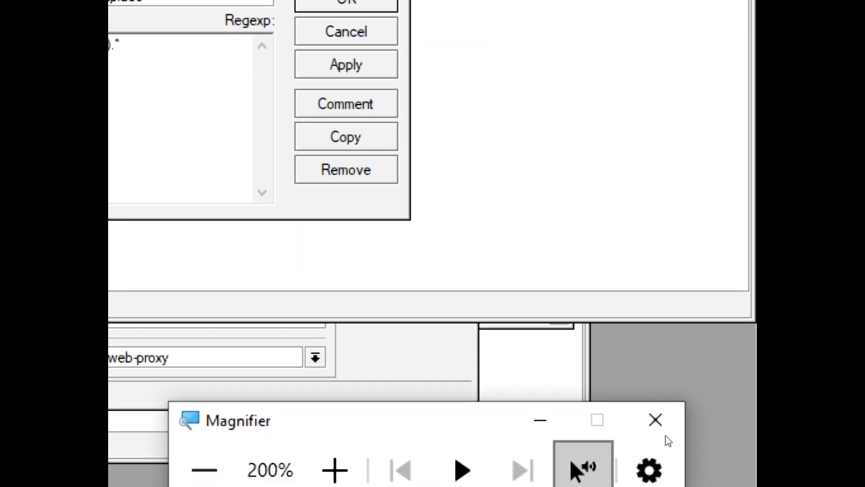
pyautogui.click(655, 421)
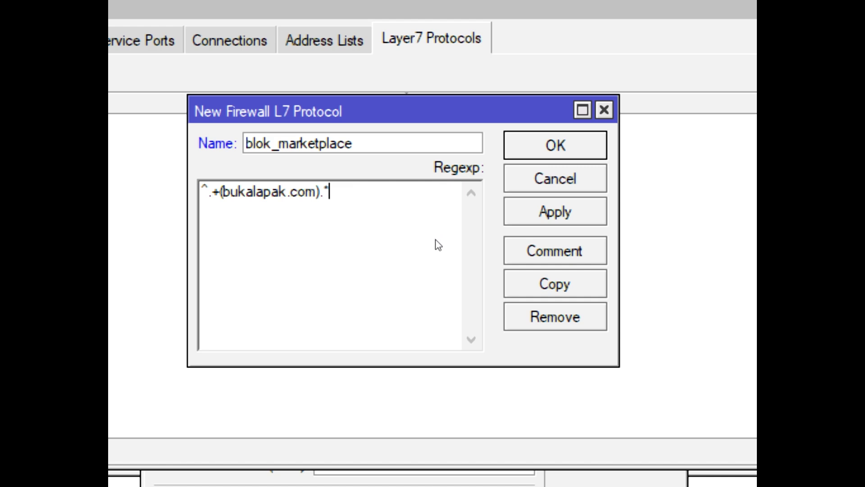
pyautogui.click(548, 213)
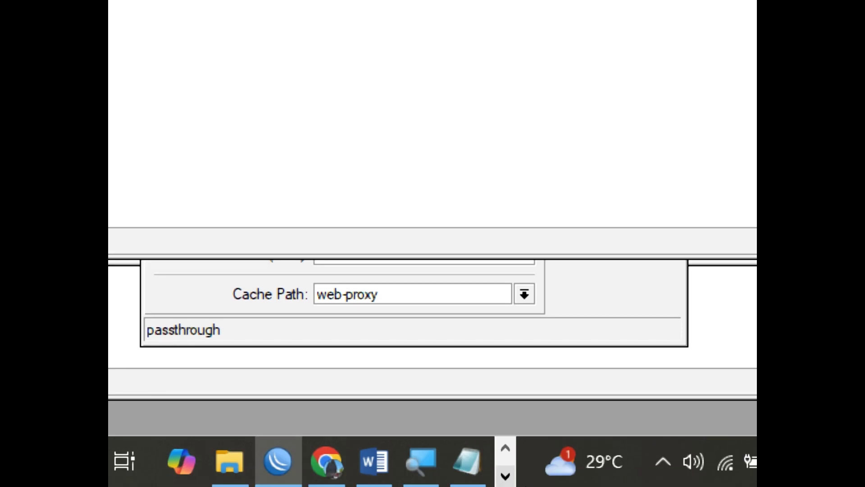
pyautogui.click(420, 460)
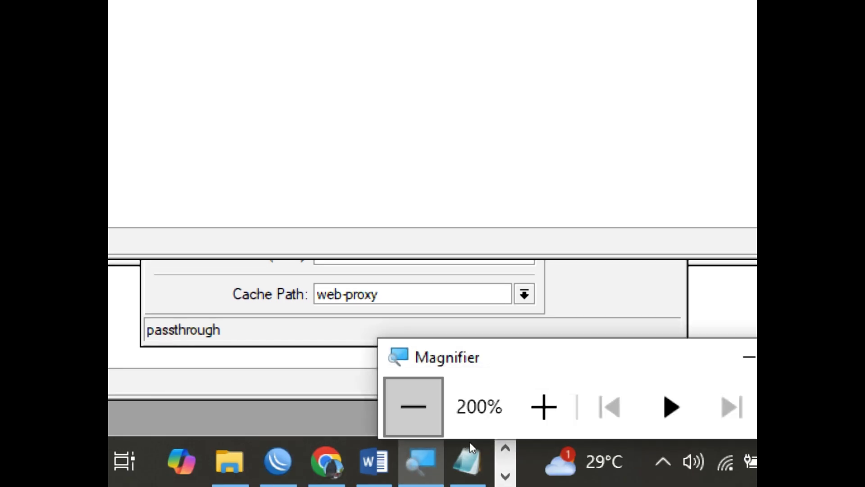
pyautogui.click(412, 406)
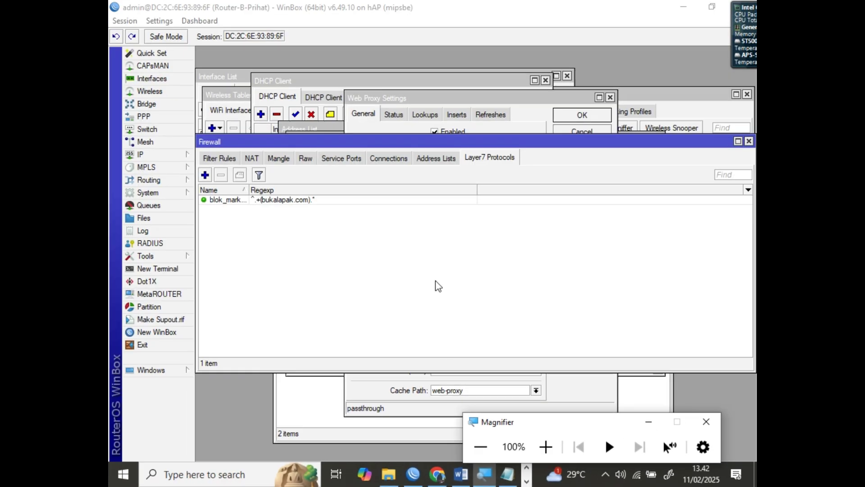
# Switch to Firewall Filter Rules and add a new rule for chain forward, protocol tcp
pyautogui.click(224, 162)
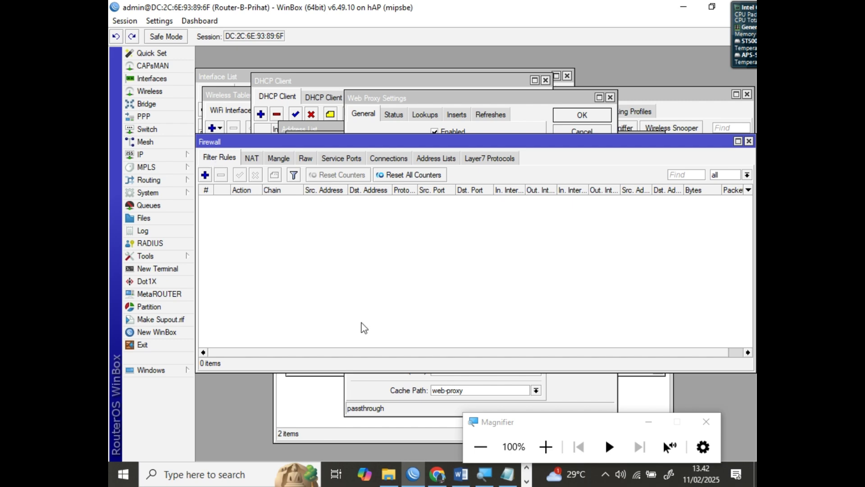
pyautogui.click(545, 445)
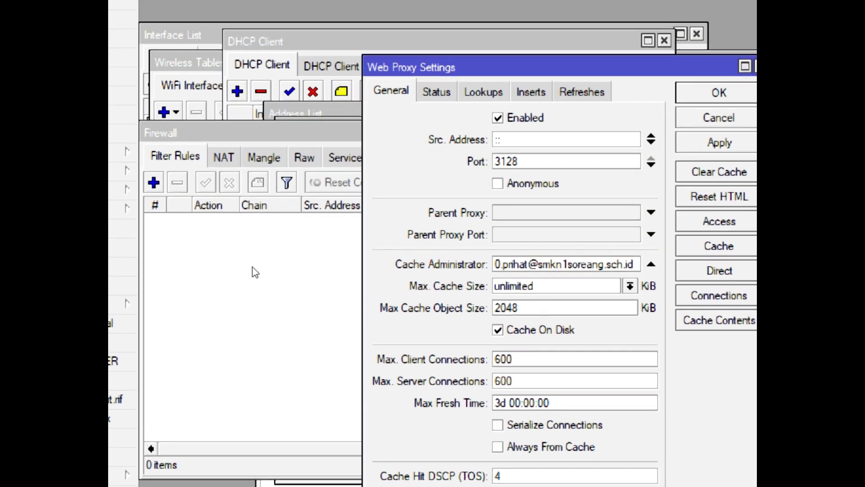
pyautogui.click(251, 273)
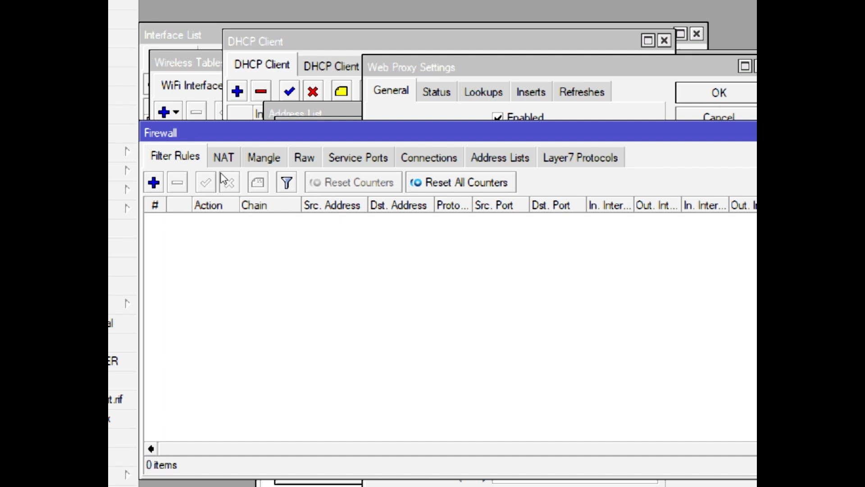
pyautogui.click(207, 152)
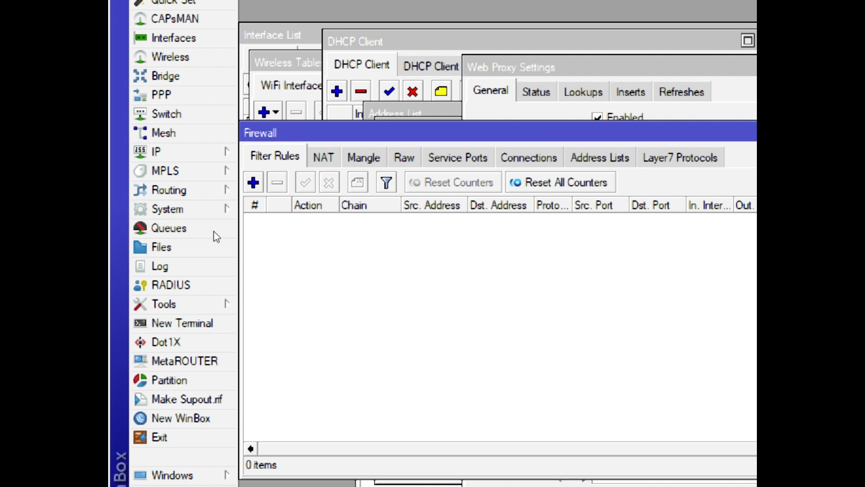
pyautogui.click(253, 182)
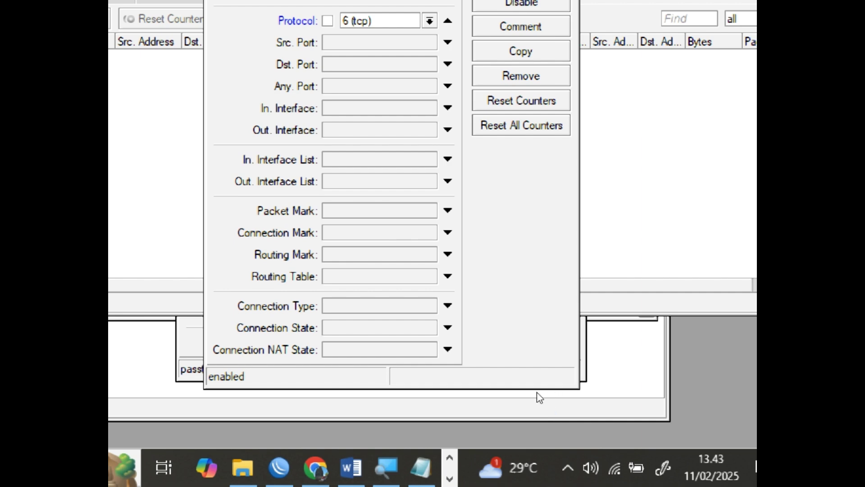
# Scroll through the Word guide's step b filter-rule screenshots, then go back to the WinBox rule
pyautogui.click(351, 467)
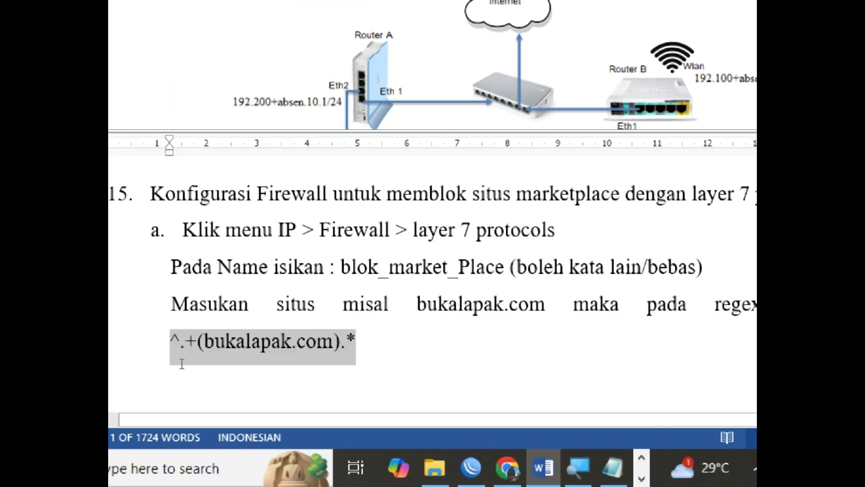
pyautogui.scroll(-10, 431, 355)
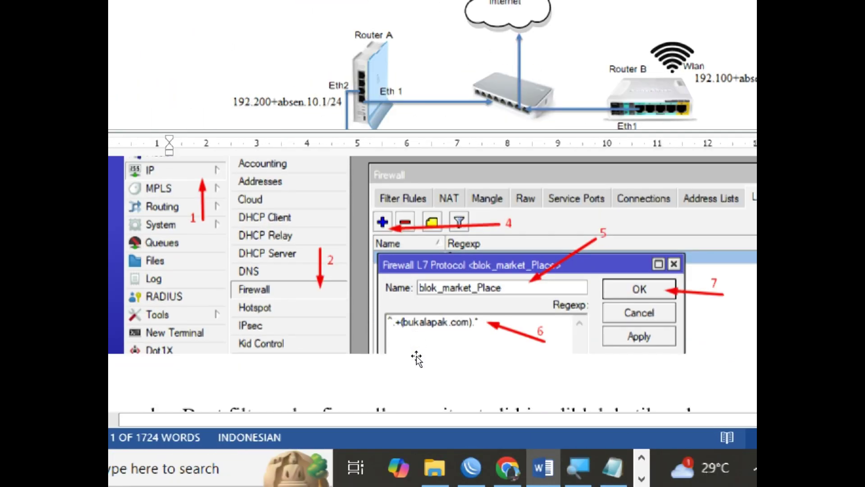
pyautogui.scroll(-5, 410, 356)
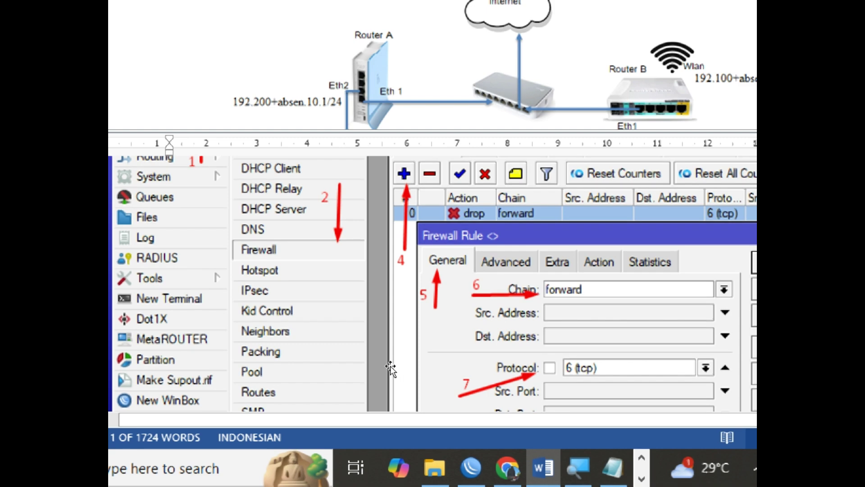
pyautogui.scroll(-4, 491, 406)
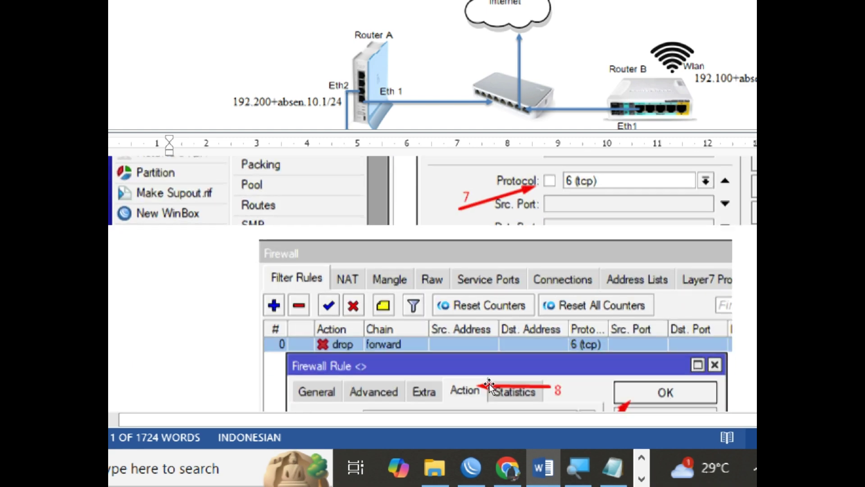
pyautogui.scroll(-3, 466, 351)
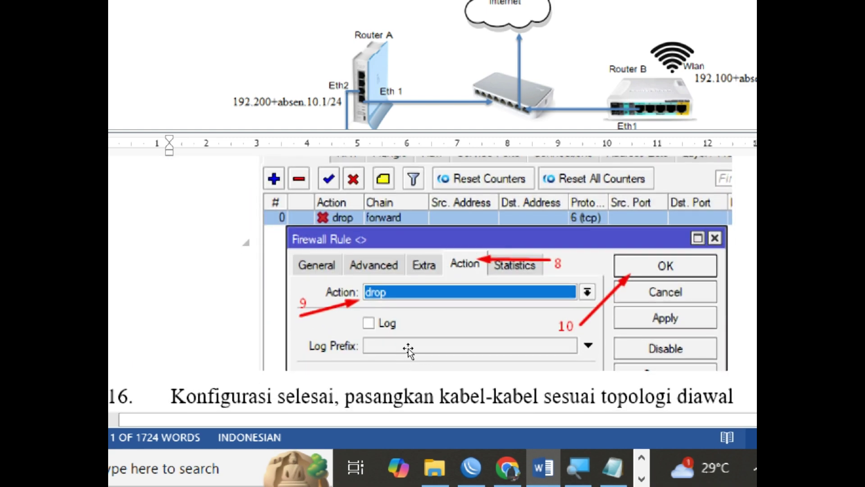
pyautogui.scroll(-8, 407, 350)
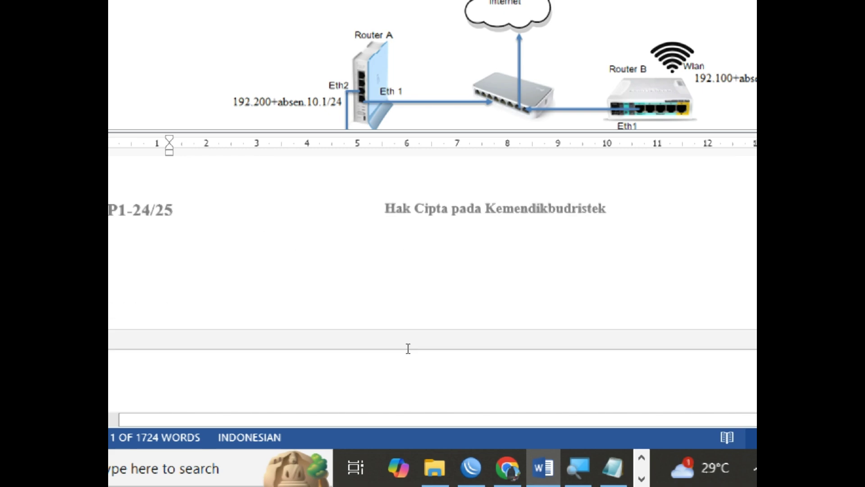
pyautogui.scroll(12, 407, 349)
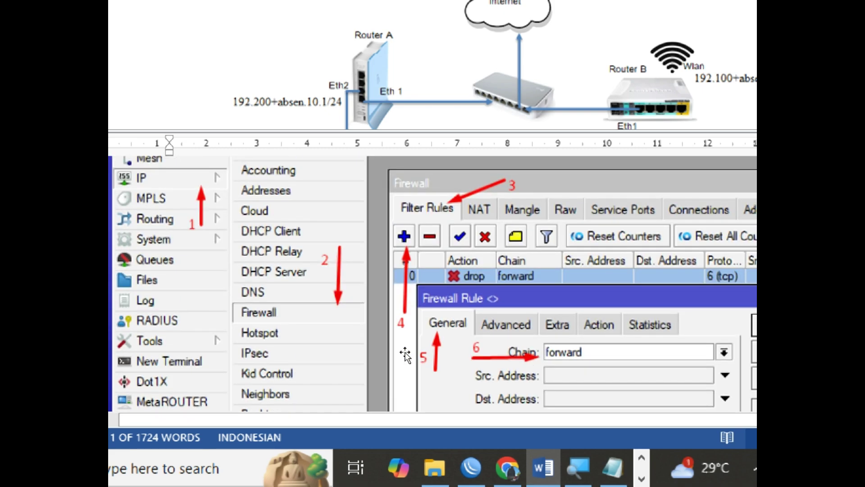
pyautogui.scroll(3, 404, 353)
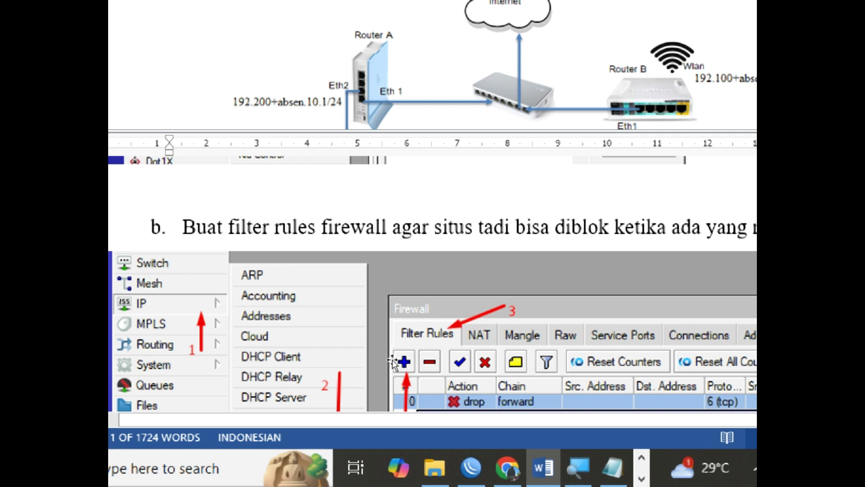
pyautogui.scroll(-5, 390, 363)
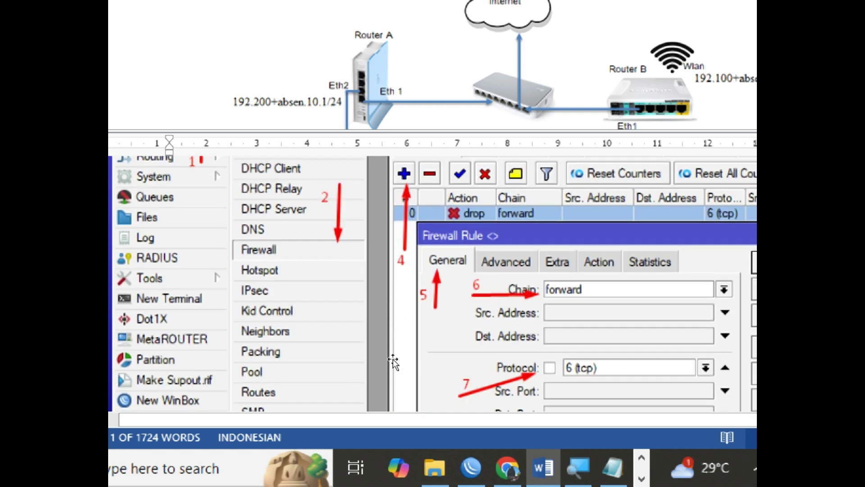
pyautogui.scroll(-7, 393, 358)
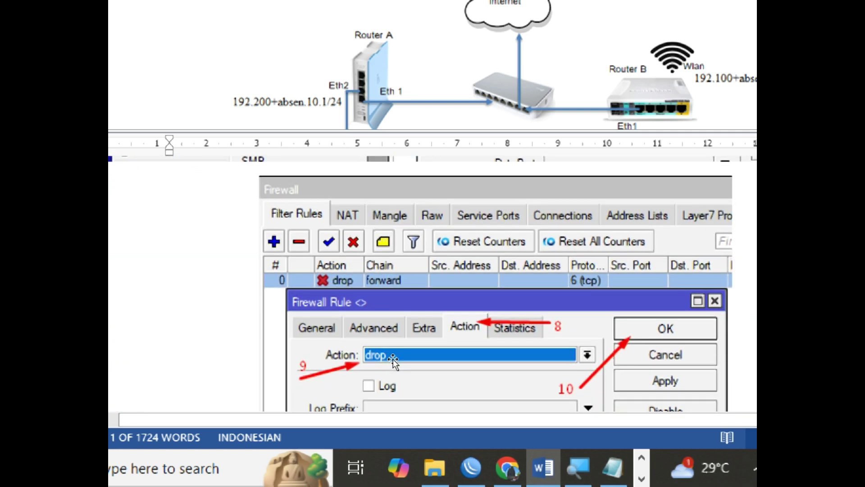
pyautogui.scroll(-7, 396, 374)
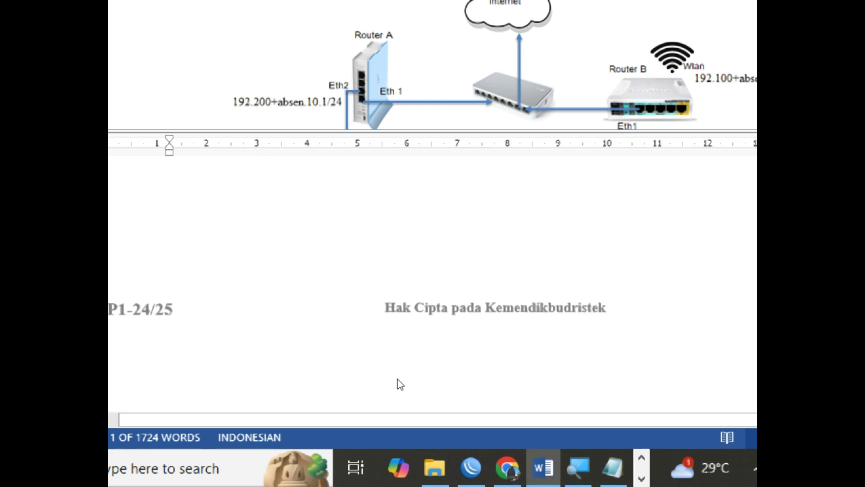
pyautogui.scroll(-10, 400, 384)
pyautogui.scroll(7, 401, 384)
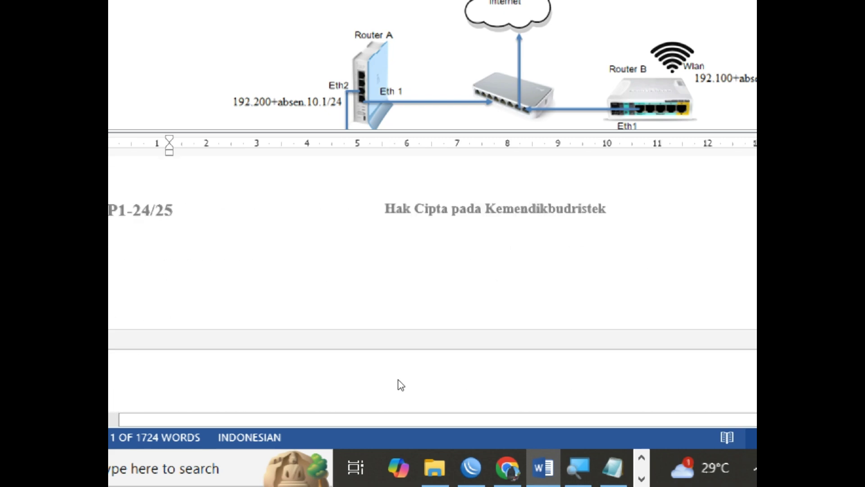
pyautogui.scroll(8, 399, 382)
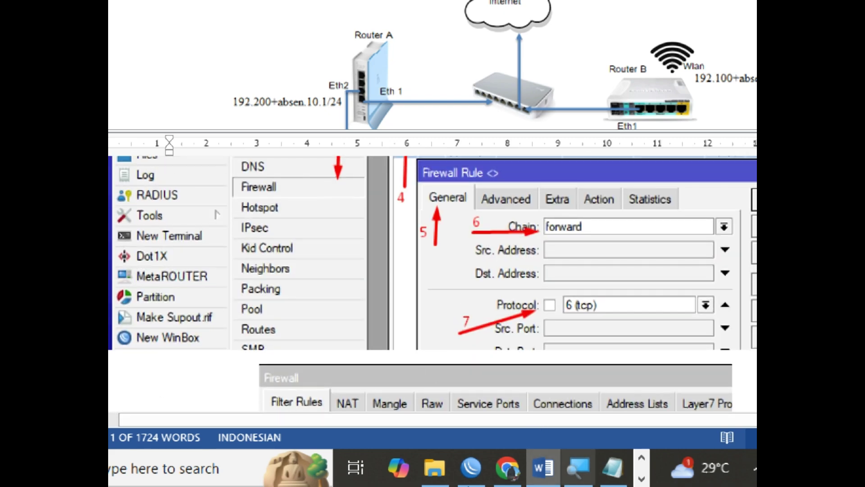
pyautogui.scroll(4, 460, 355)
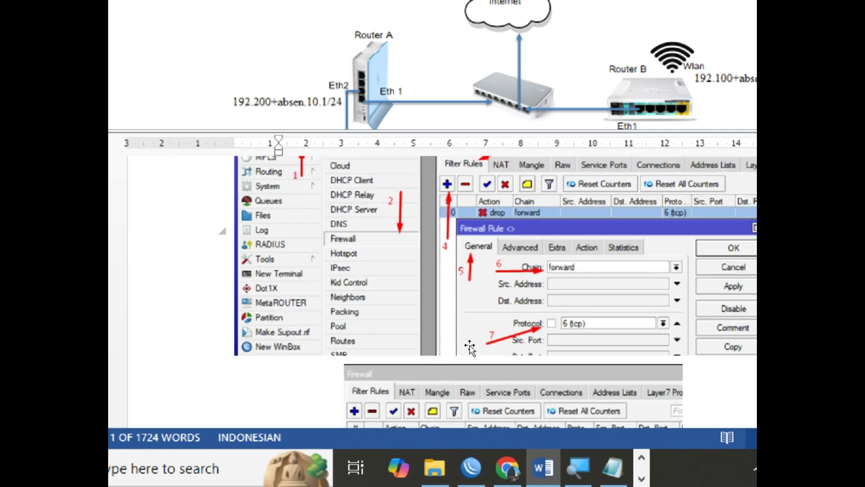
pyautogui.click(471, 468)
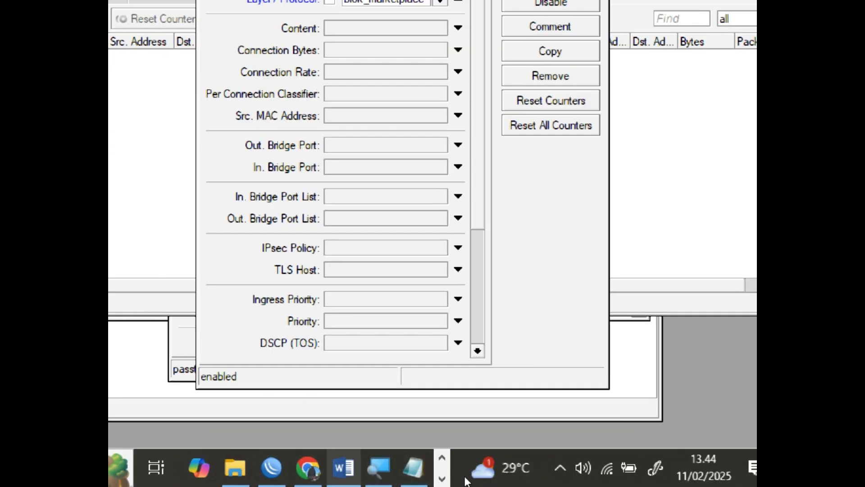
# Capture the New Firewall Rule dialog top with red arrows at Advanced and Layer7 Protocol
pyautogui.click(379, 468)
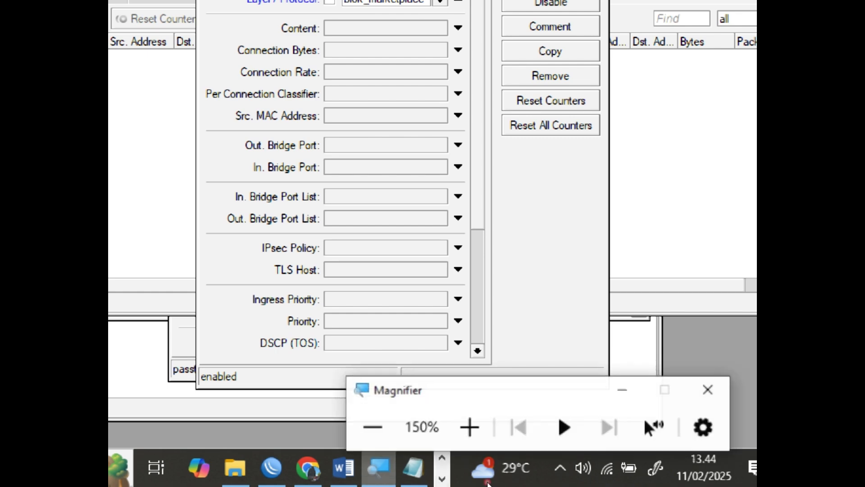
pyautogui.click(373, 427)
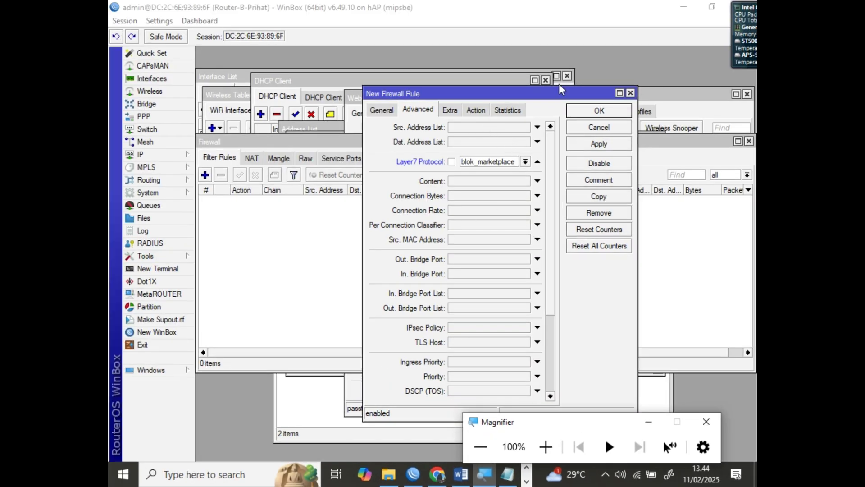
pyautogui.press('Print')
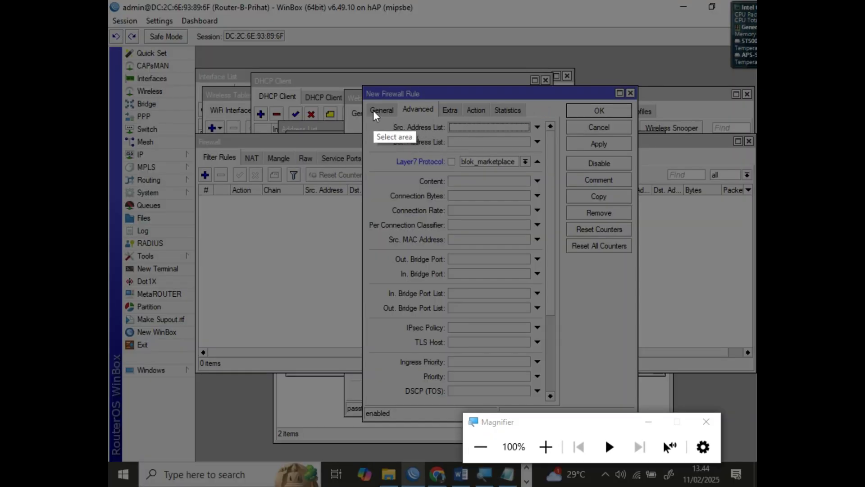
pyautogui.moveTo(360, 86); pyautogui.dragTo(638, 196)
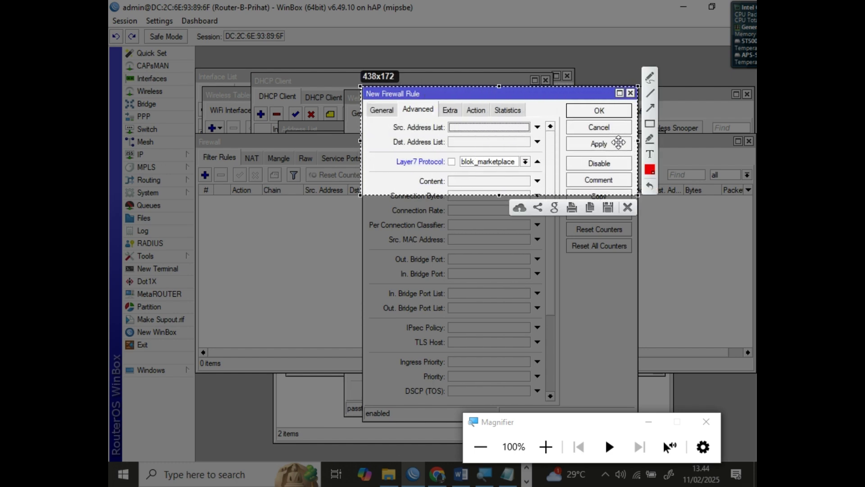
pyautogui.click(650, 110)
pyautogui.moveTo(378, 135); pyautogui.dragTo(410, 116)
pyautogui.moveTo(399, 176)
pyautogui.mouseDown()
pyautogui.moveTo(461, 166)
pyautogui.moveTo(434, 167)
pyautogui.mouseUp()
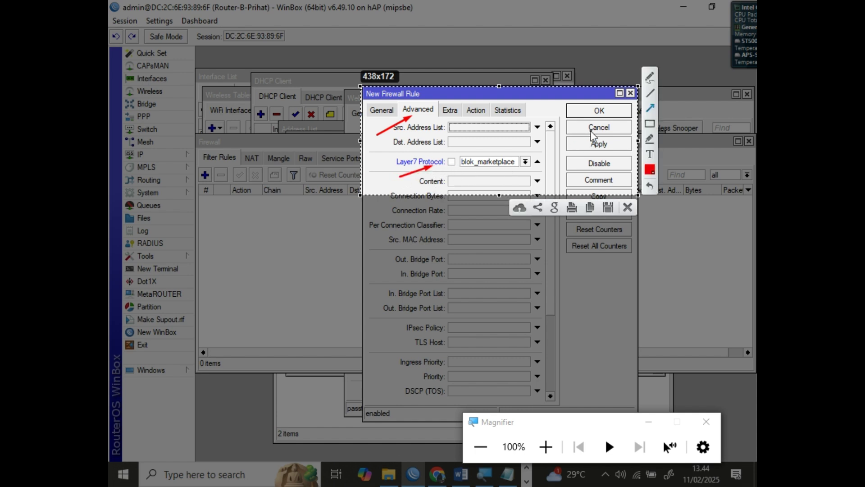
# Label the two arrows 1 and 2 and copy the annotated capture
pyautogui.click(650, 154)
pyautogui.click(369, 127)
pyautogui.write('1')
pyautogui.click(650, 155)
pyautogui.click(651, 155)
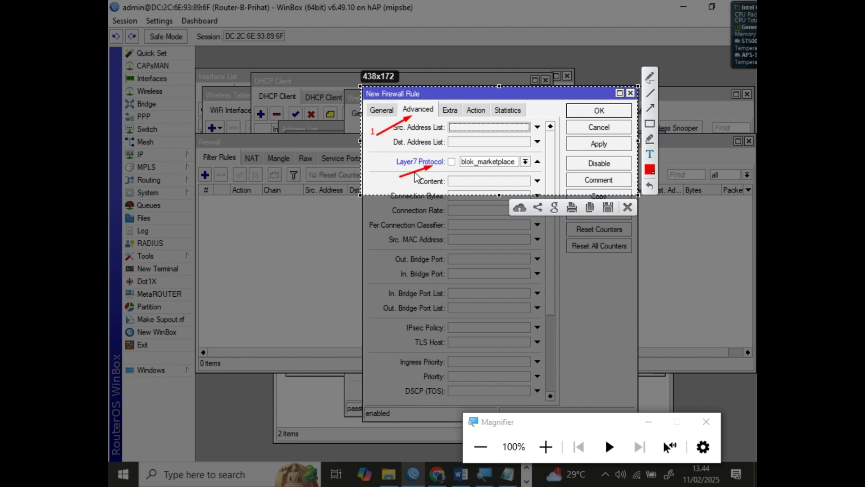
pyautogui.click(391, 175)
pyautogui.write('2')
pyautogui.hotkey('ctrl', 'c')
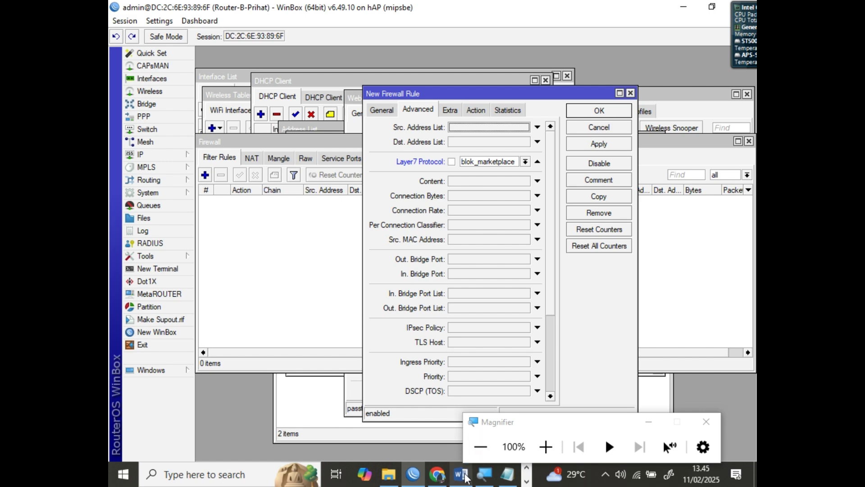
pyautogui.click(462, 474)
# Recapture the rule dialog's tabs and Layer7 field with arrows at Advanced and Layer7 Protocol
pyautogui.scroll(-5, 521, 315)
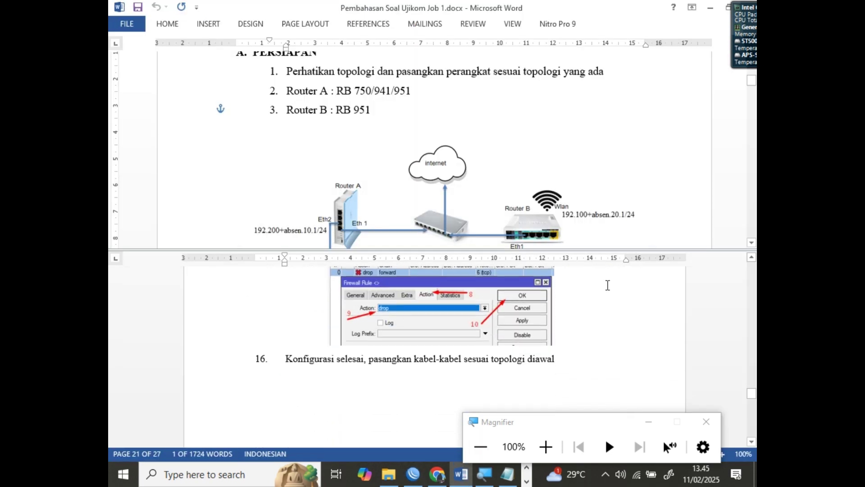
pyautogui.scroll(1, 601, 328)
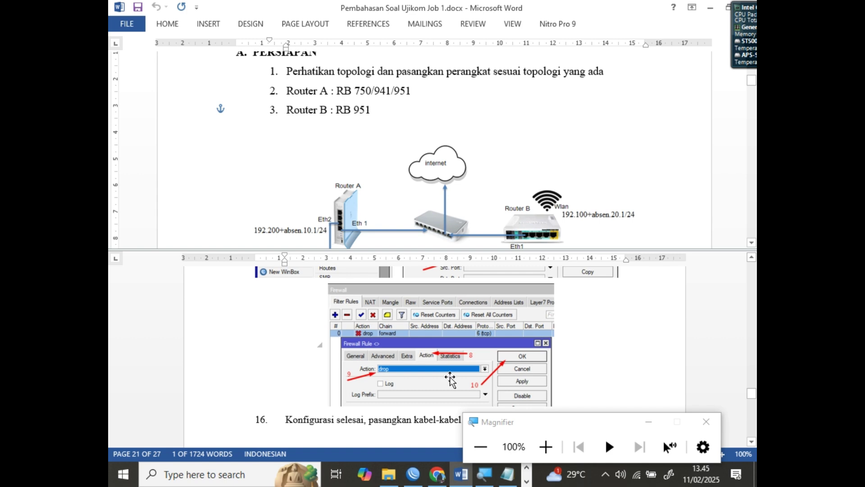
pyautogui.scroll(1, 448, 378)
pyautogui.scroll(-3, 450, 377)
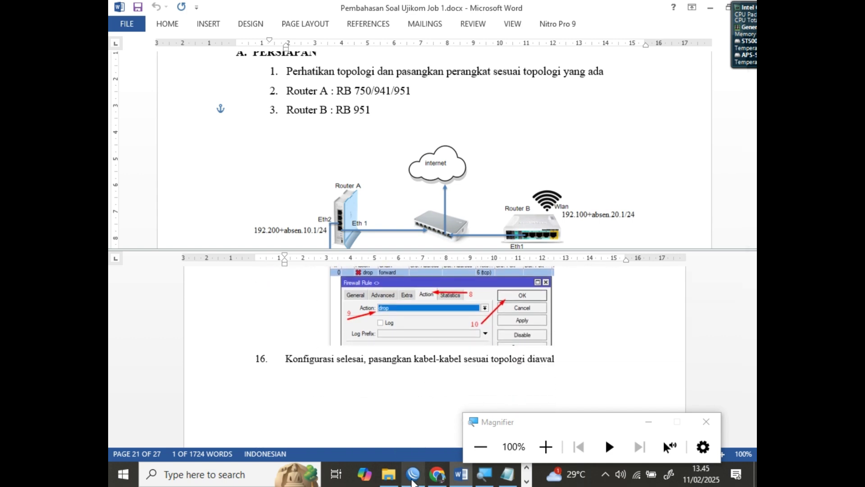
pyautogui.click(413, 475)
pyautogui.press('super+shift+s')
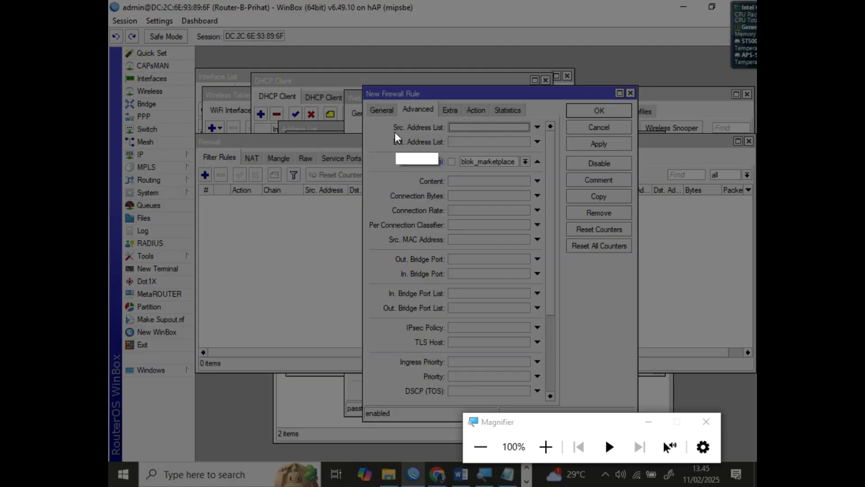
pyautogui.moveTo(365, 84); pyautogui.dragTo(580, 179)
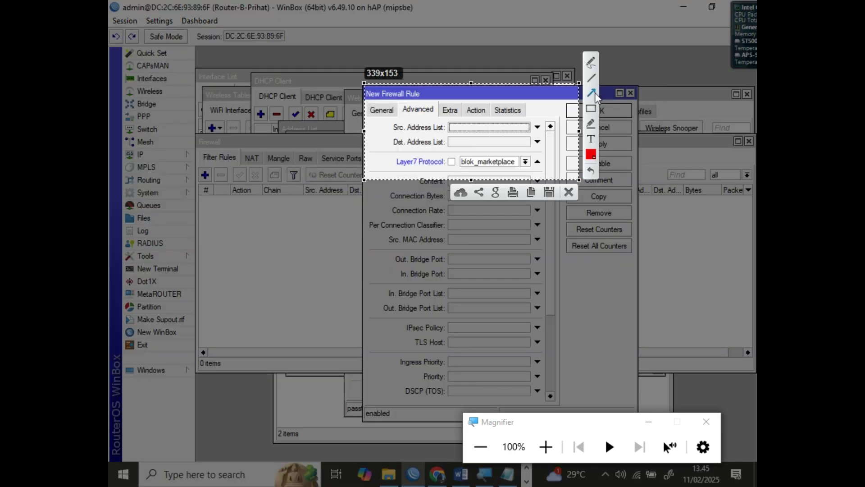
pyautogui.click(594, 94)
pyautogui.moveTo(372, 133); pyautogui.dragTo(409, 115)
pyautogui.moveTo(383, 171); pyautogui.dragTo(412, 165)
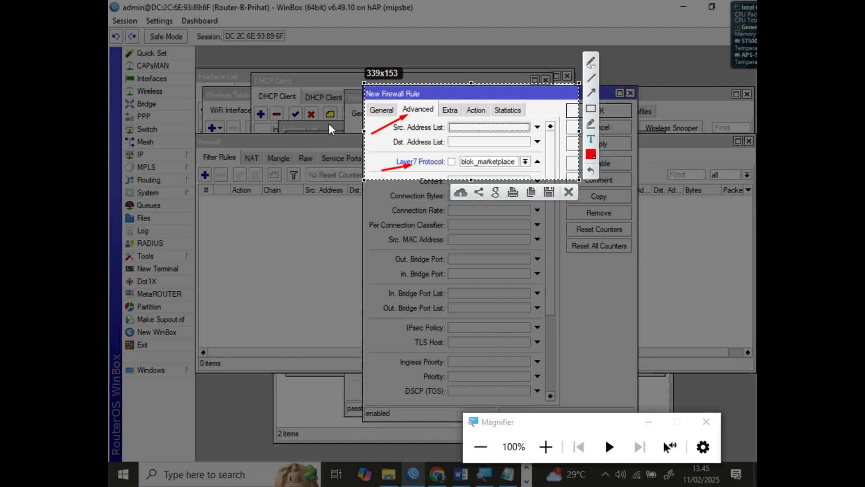
# Label the arrows 11 and 12 and copy the annotated capture
pyautogui.click(372, 128)
pyautogui.write('11')
pyautogui.click(382, 163)
pyautogui.write('12')
pyautogui.moveTo(392, 162); pyautogui.dragTo(385, 158)
pyautogui.click(591, 93)
pyautogui.hotkey('ctrl', 'c')
# Paste the capture labelled 11 and 12 on a new line below the Action screenshot
pyautogui.click(462, 474)
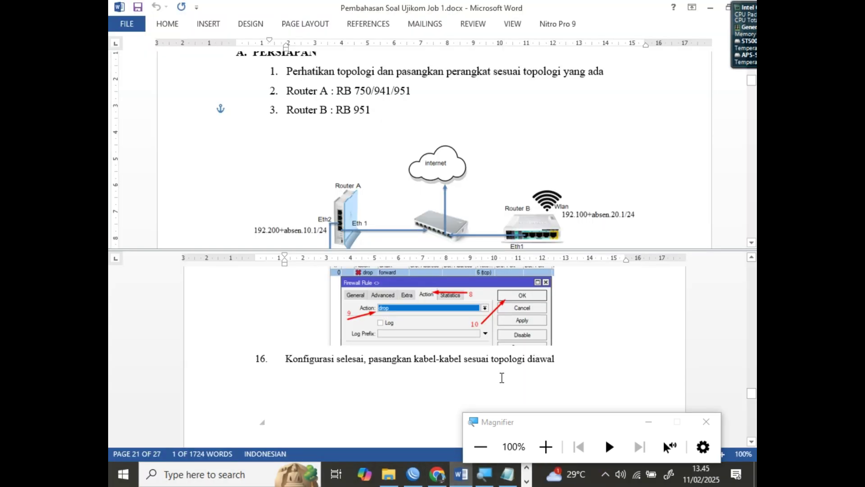
pyautogui.hotkey('ctrl', 'v')
pyautogui.press('Return')
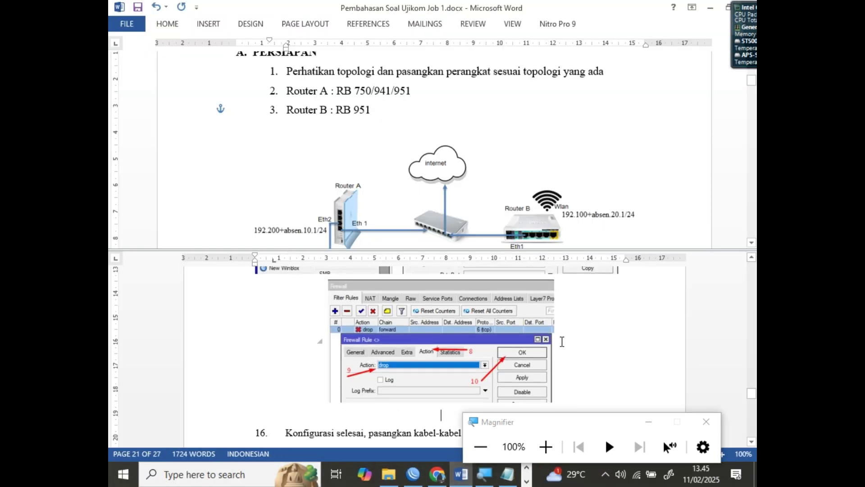
pyautogui.scroll(-3, 590, 369)
pyautogui.scroll(2, 441, 353)
pyautogui.scroll(5, 440, 354)
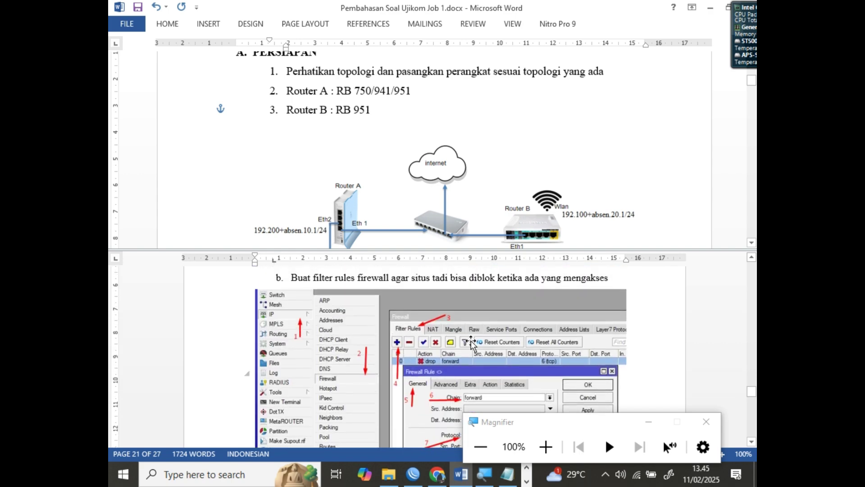
pyautogui.scroll(-5, 367, 351)
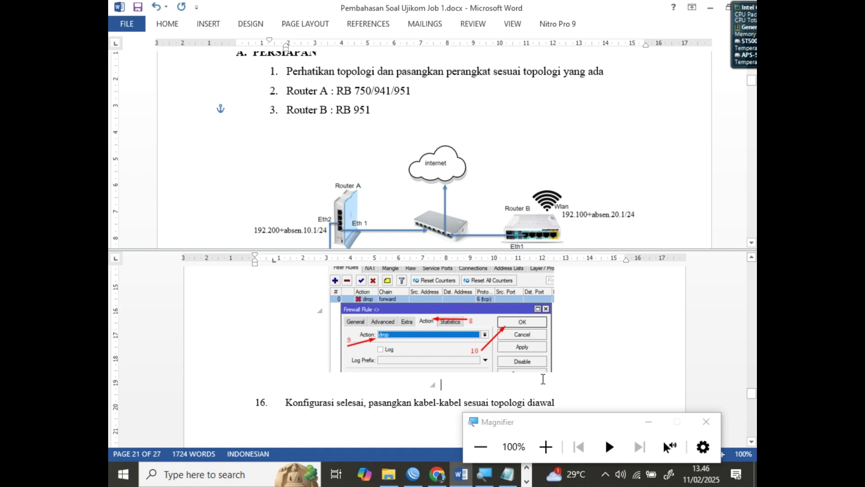
pyautogui.hotkey('ctrl', 'v')
pyautogui.scroll(-3, 515, 379)
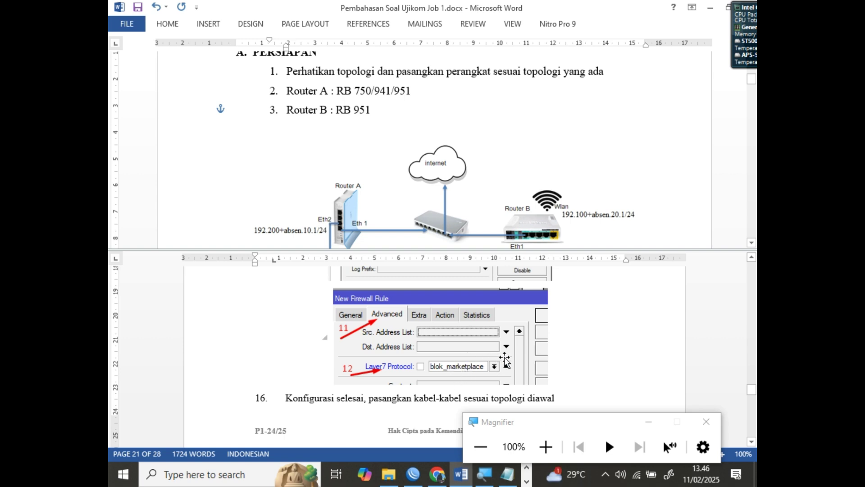
pyautogui.scroll(-1, 528, 347)
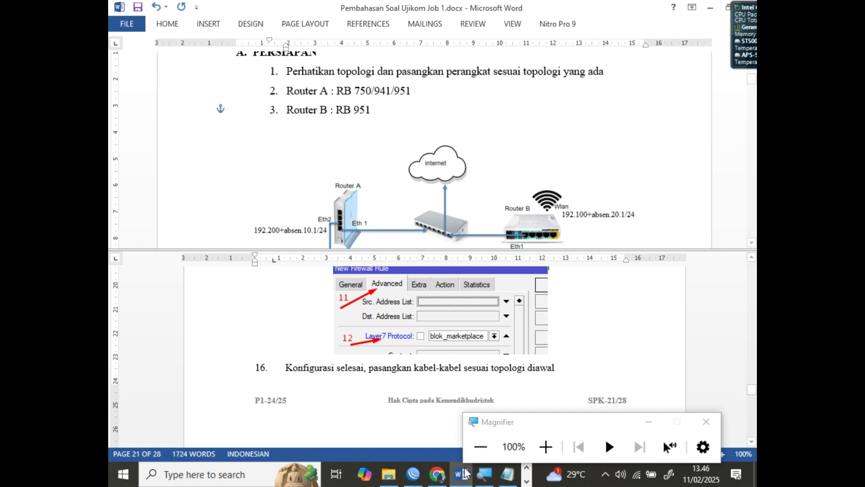
pyautogui.click(418, 481)
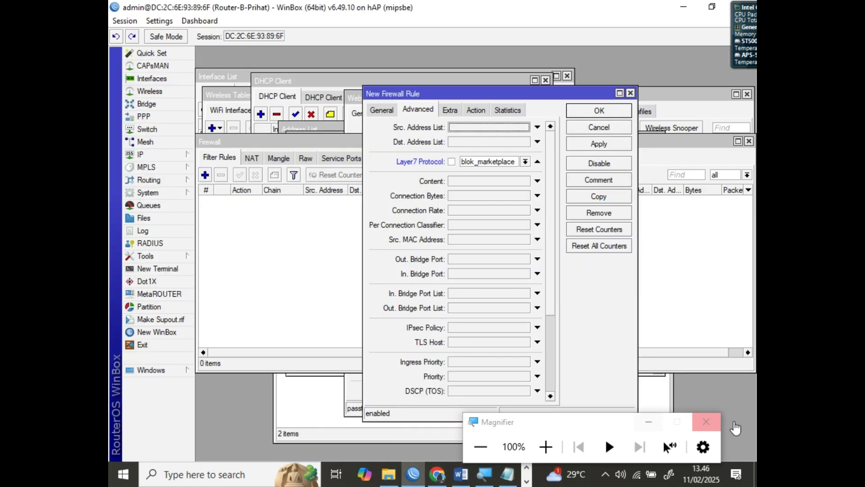
# Apply the rule, set its Action to drop, and save it with OK
pyautogui.moveTo(627, 428); pyautogui.dragTo(523, 428)
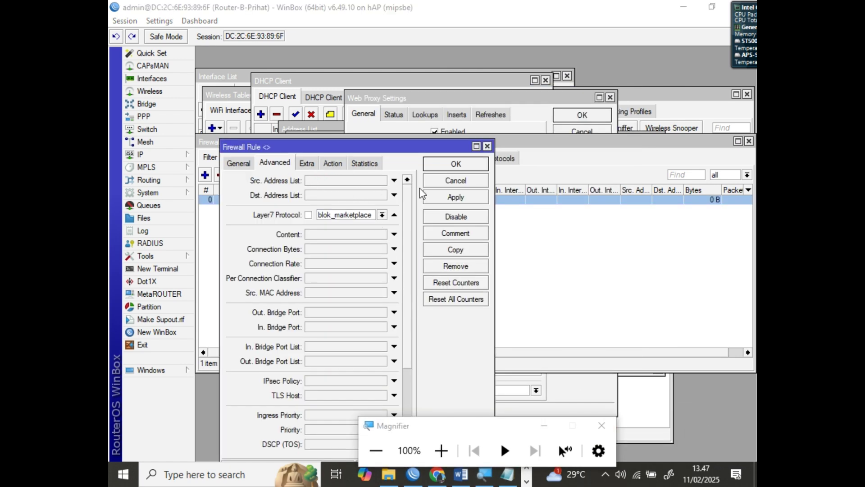
pyautogui.click(441, 201)
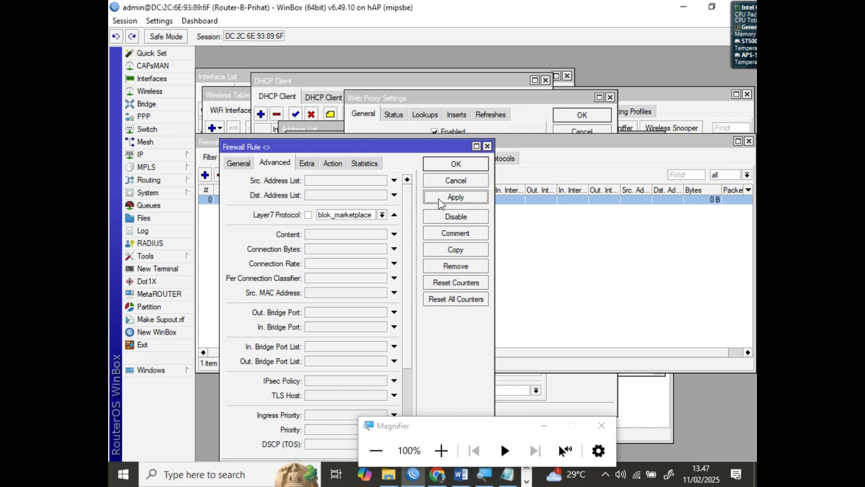
pyautogui.click(337, 165)
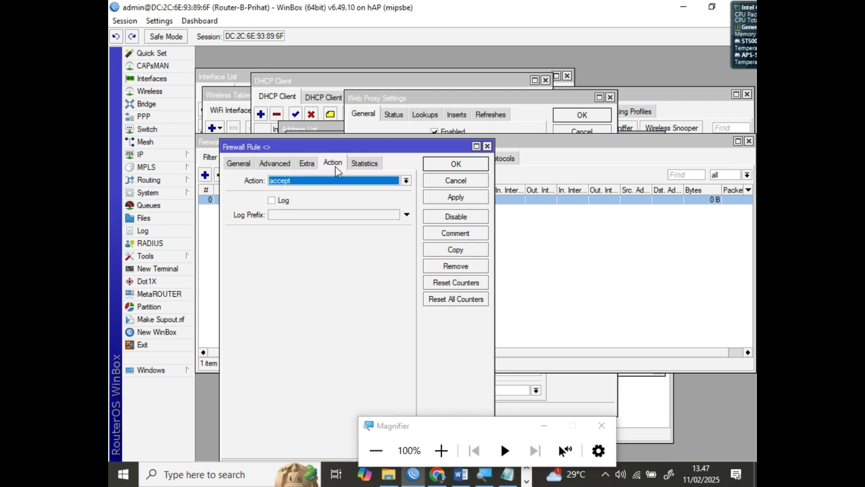
pyautogui.click(330, 183)
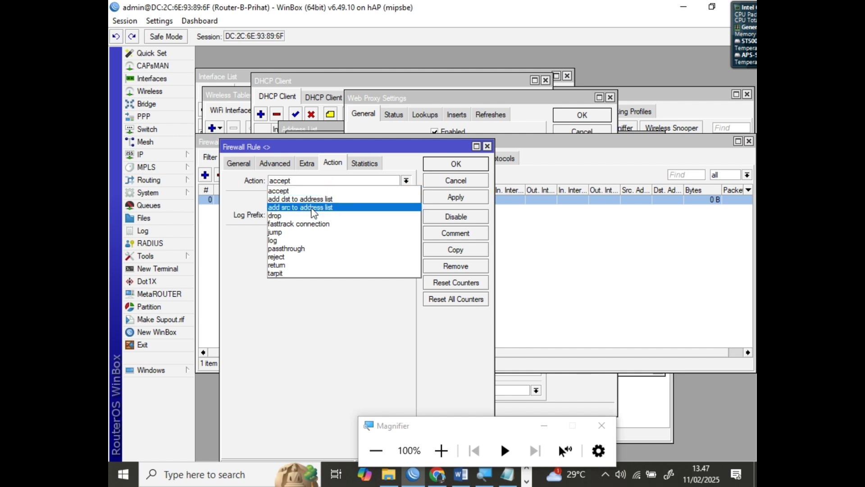
pyautogui.click(298, 215)
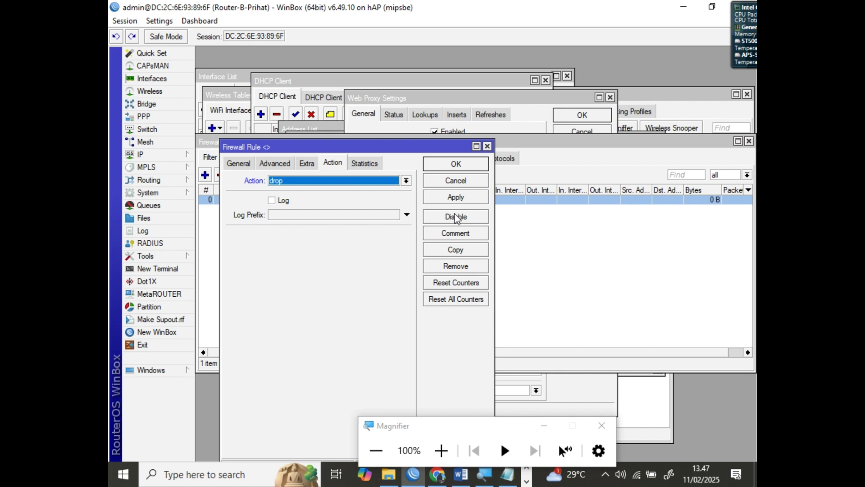
pyautogui.click(457, 169)
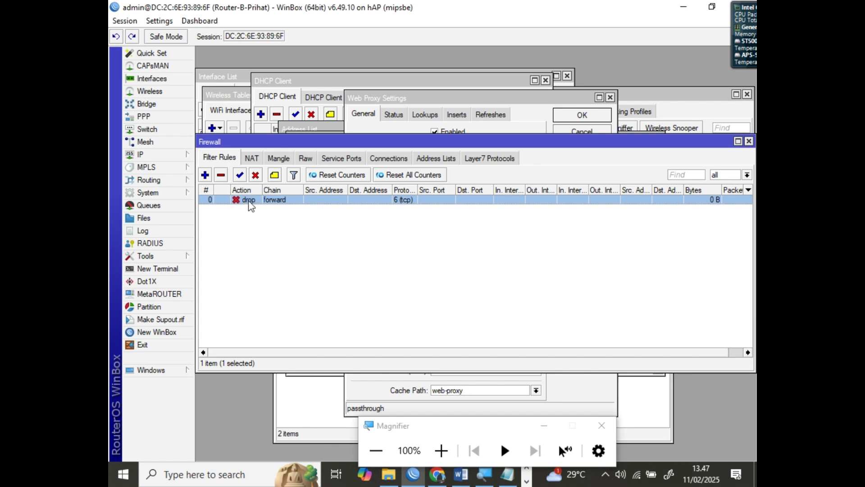
pyautogui.moveTo(347, 354); pyautogui.dragTo(570, 351)
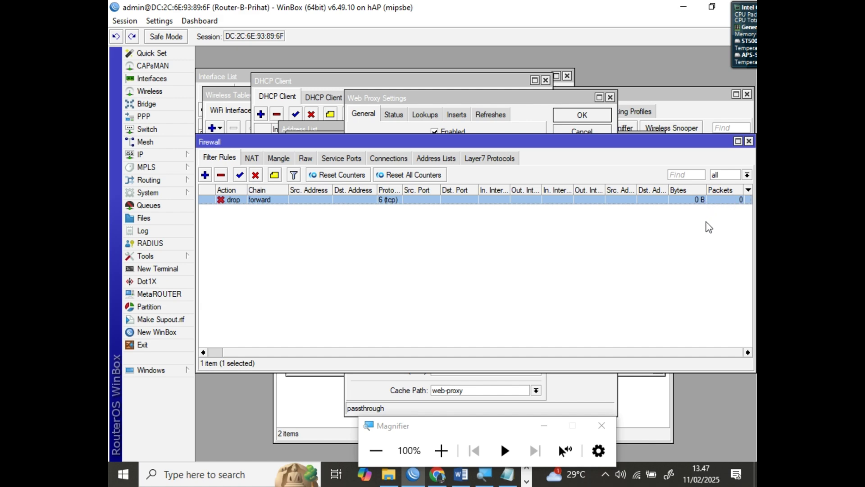
pyautogui.click(712, 428)
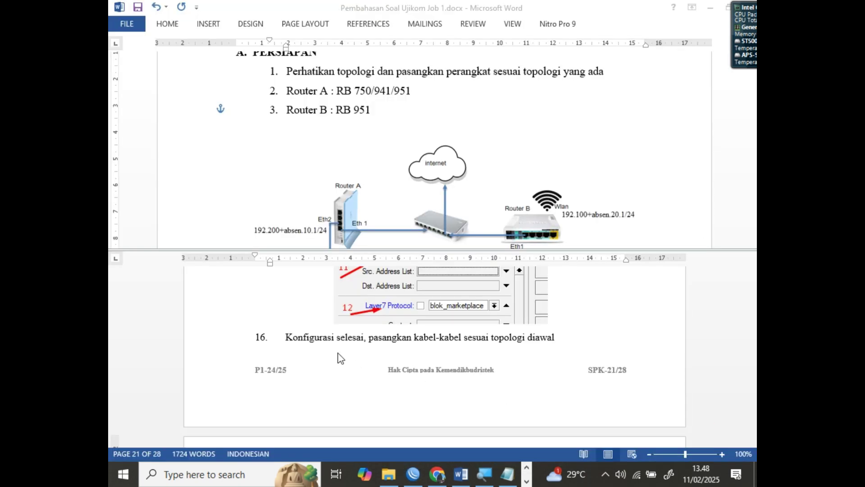
pyautogui.click(329, 342)
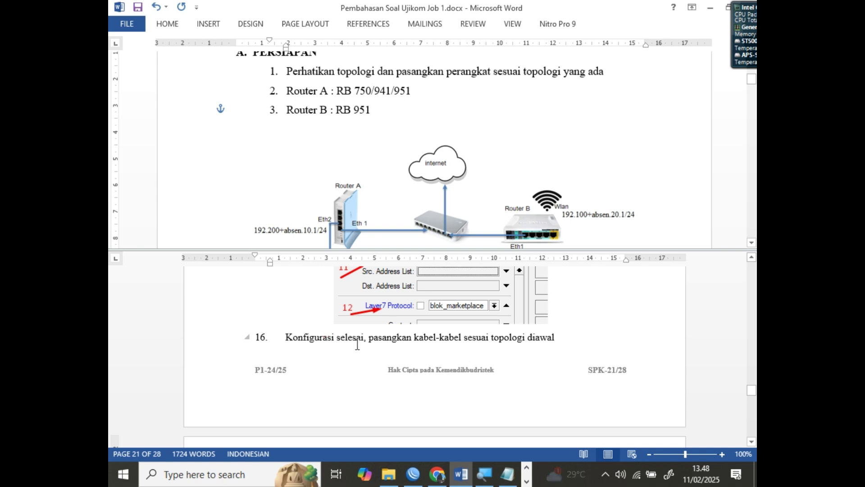
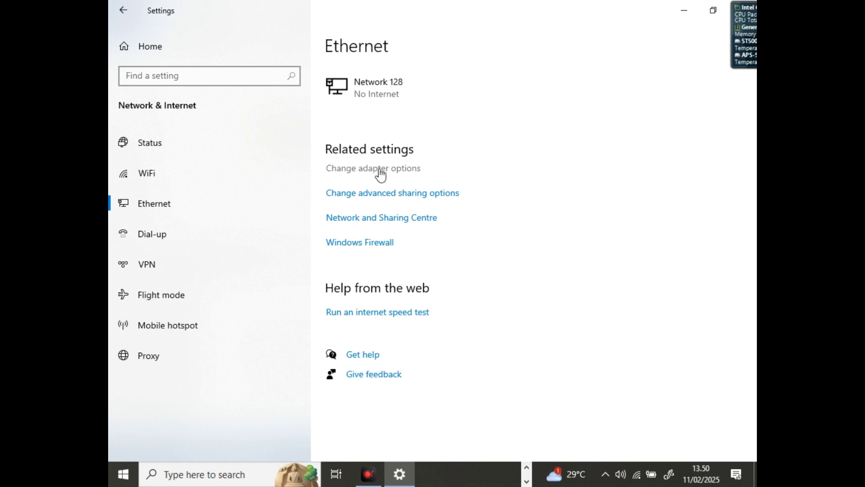
# From the adapter list, open the Ethernet connection's status and then its Properties dialog
pyautogui.click(370, 168)
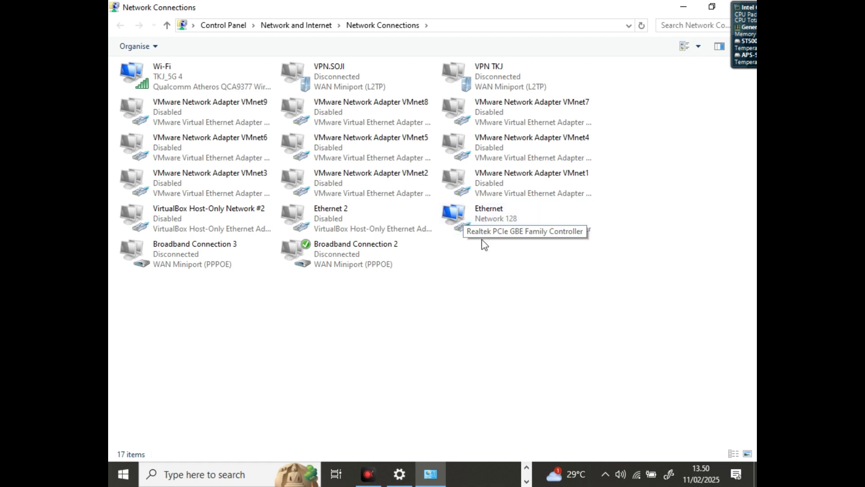
pyautogui.click(471, 215)
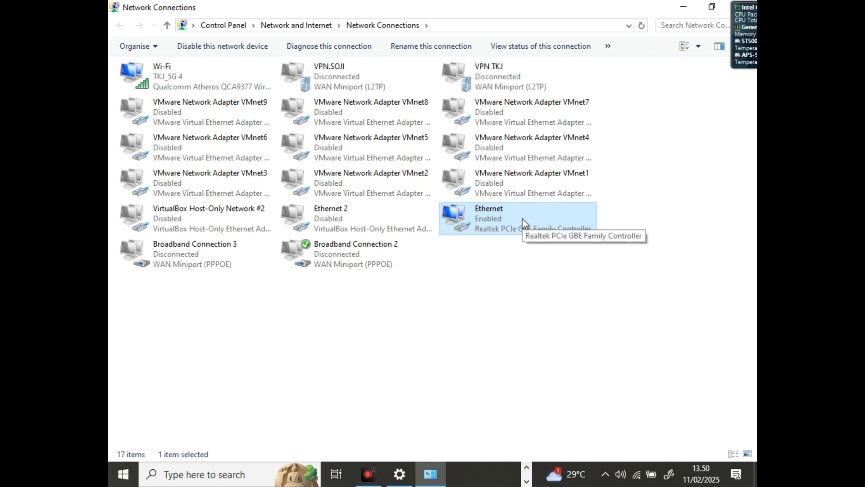
pyautogui.doubleClick(523, 218)
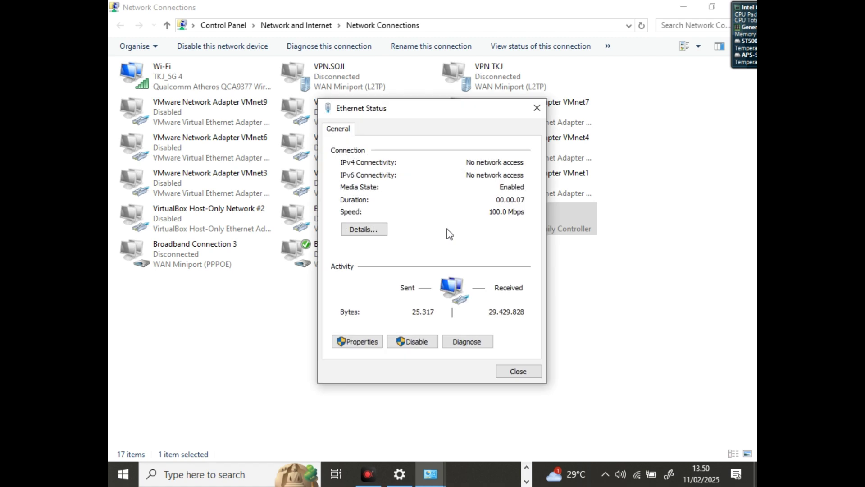
pyautogui.click(364, 342)
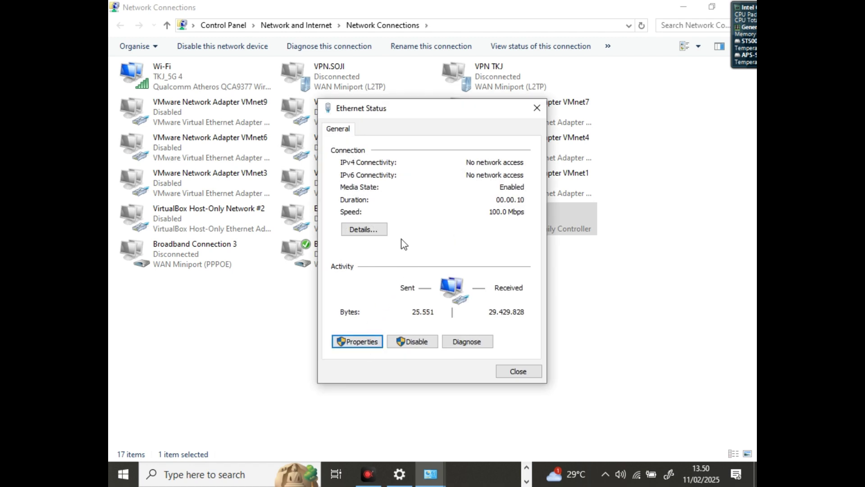
pyautogui.click(368, 342)
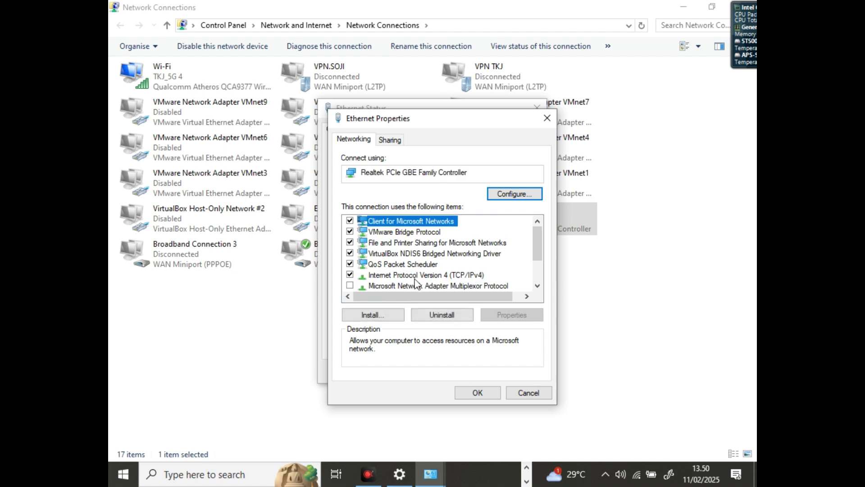
# In the TCP/IPv4 settings, change the IP address's last octet from 254 to 2, giving 192.200.10.2
pyautogui.doubleClick(423, 274)
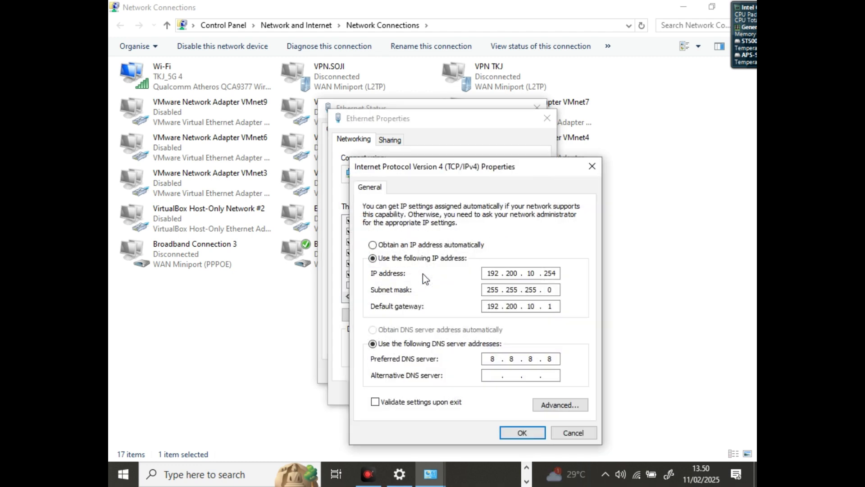
pyautogui.doubleClick(500, 273)
pyautogui.click(520, 274)
pyautogui.moveTo(505, 273); pyautogui.dragTo(516, 274)
pyautogui.moveTo(525, 274); pyautogui.dragTo(559, 271)
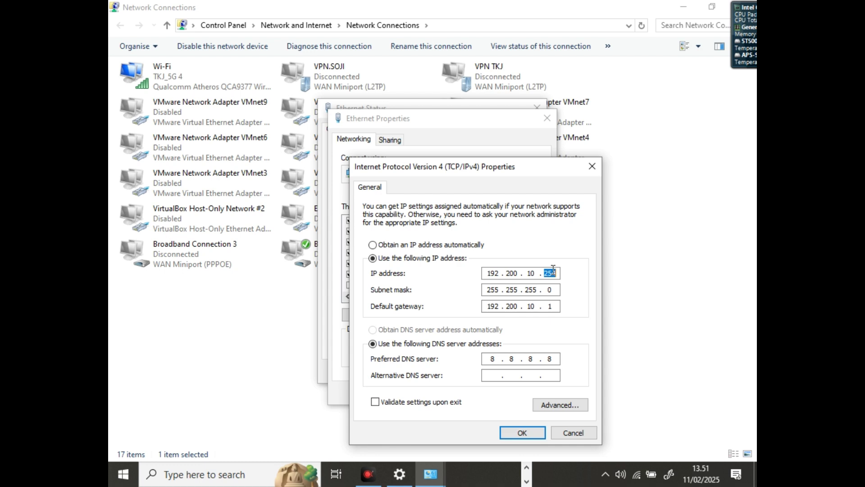
pyautogui.write('2')
# Check the 255.255.255.0 subnet mask, 192.200.10.1 gateway and 8.8.8.8 DNS server fields
pyautogui.doubleClick(550, 290)
pyautogui.click(496, 308)
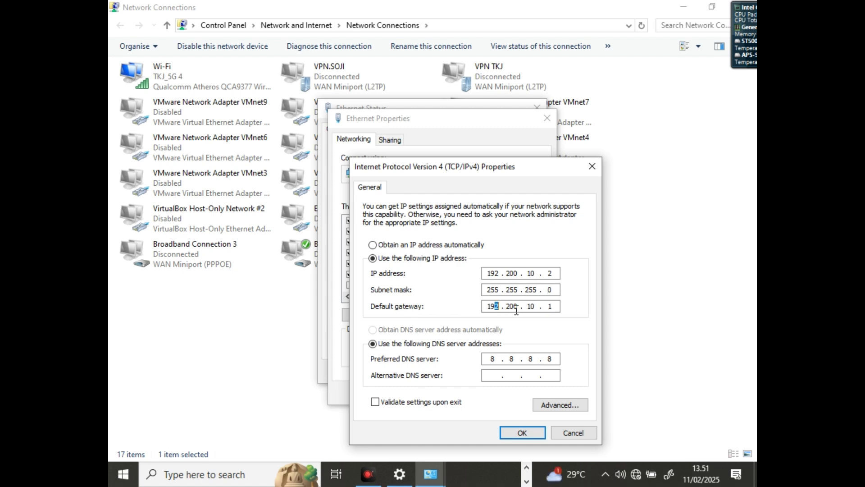
pyautogui.moveTo(496, 309); pyautogui.dragTo(499, 310)
pyautogui.click(495, 358)
pyautogui.click(531, 358)
# Compare against the Word guide, then confirm the IPv4 settings and close Ethernet Properties with OK
pyautogui.click(430, 474)
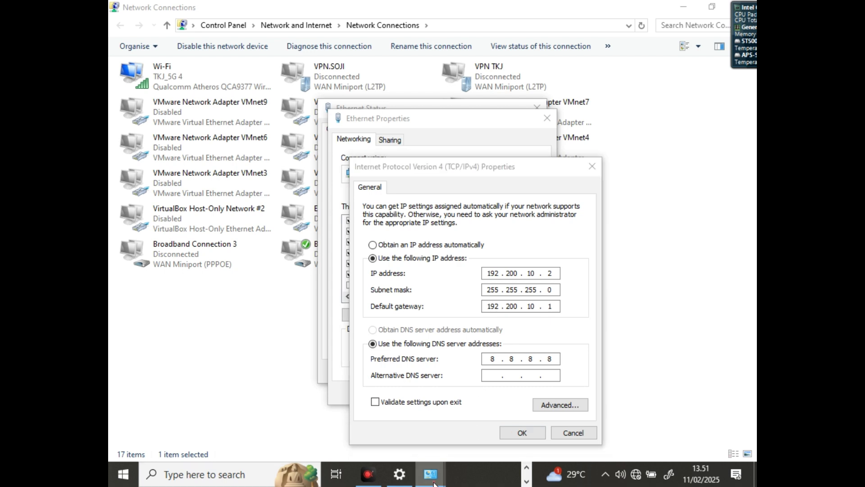
pyautogui.click(526, 478)
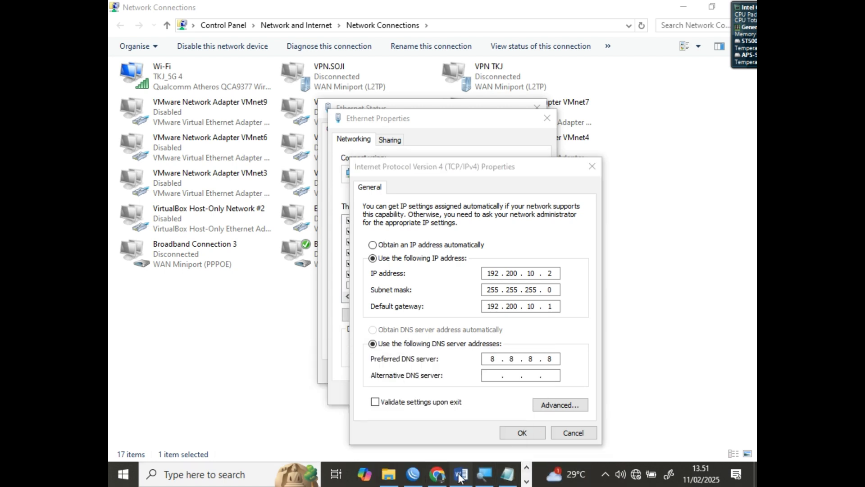
pyautogui.click(460, 474)
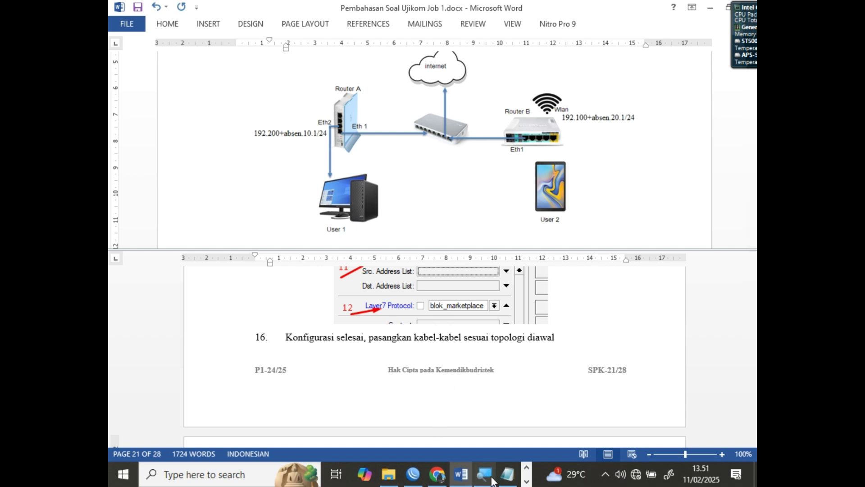
pyautogui.click(526, 468)
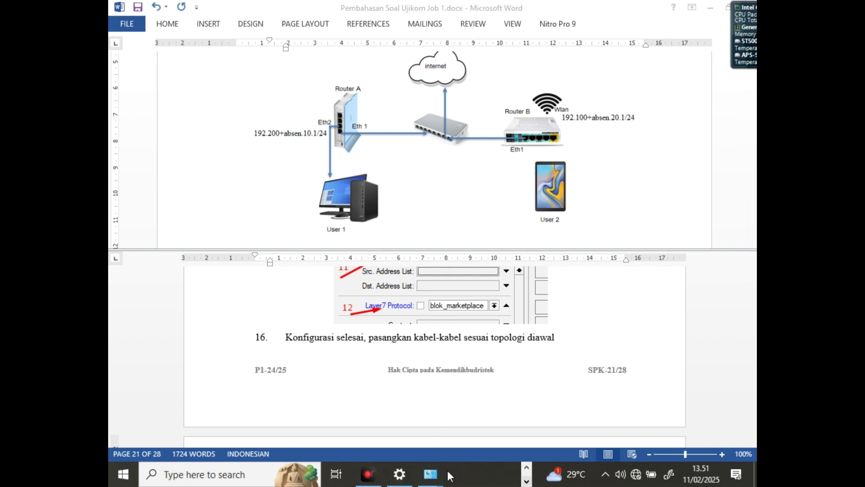
pyautogui.moveTo(430, 474)
pyautogui.click(483, 425)
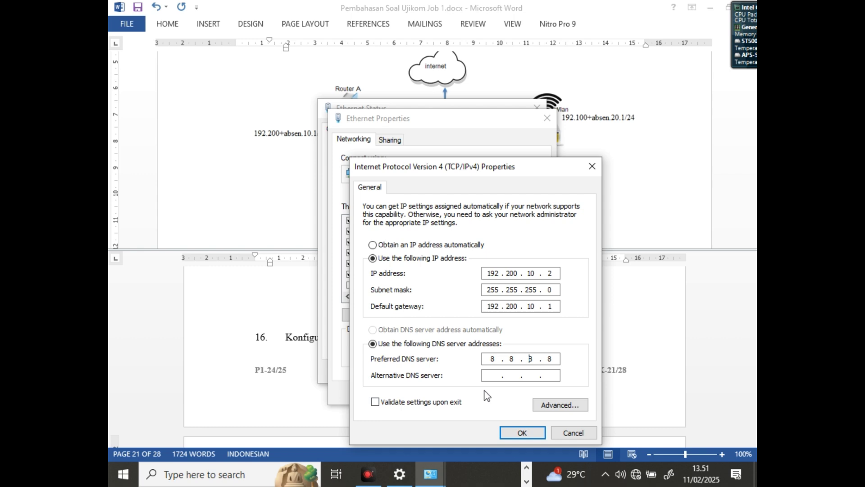
pyautogui.click(516, 432)
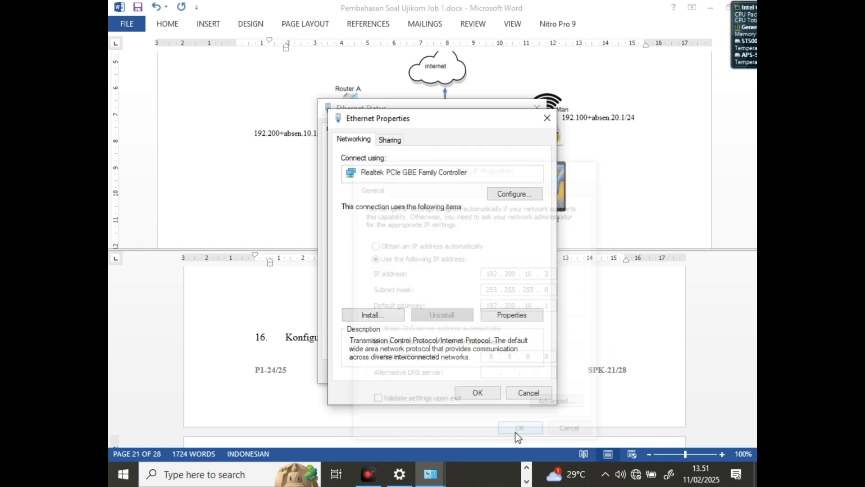
pyautogui.click(469, 392)
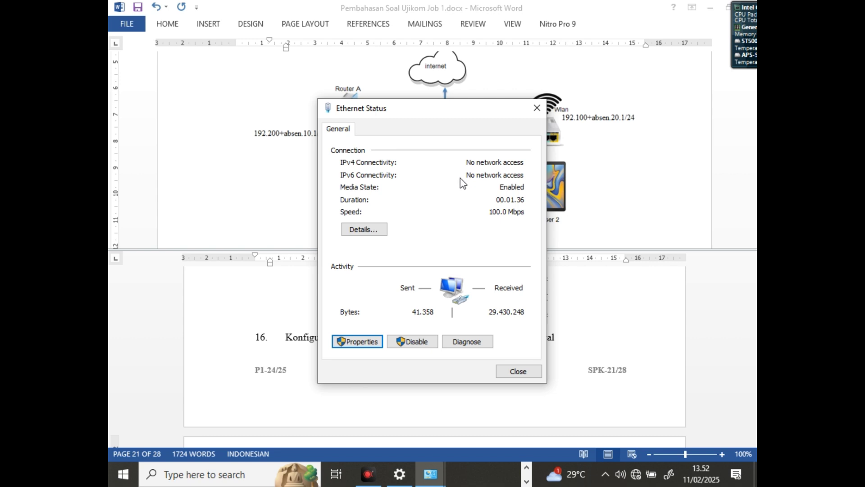
# Open the Ethernet connection details and check the IPv4 address 192.200.10.2, subnet mask, gateway 192.200.10.1 and DNS rows
pyautogui.click(384, 235)
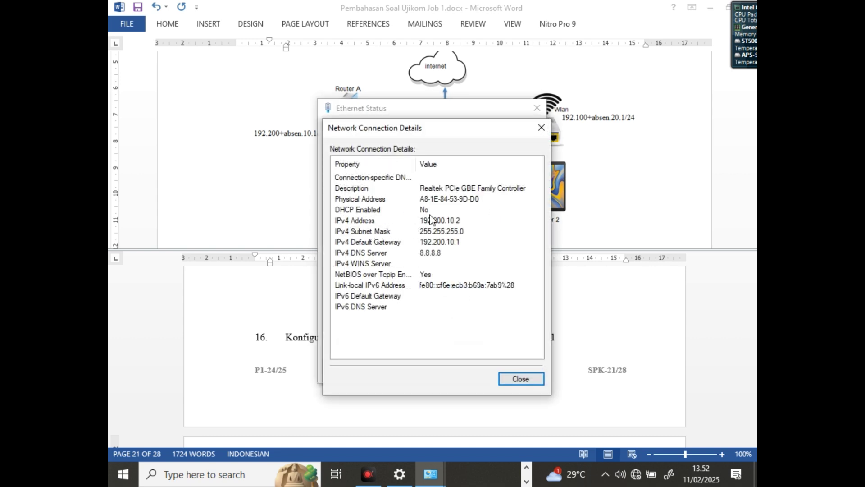
pyautogui.click(429, 219)
pyautogui.click(434, 232)
pyautogui.click(436, 242)
pyautogui.click(439, 253)
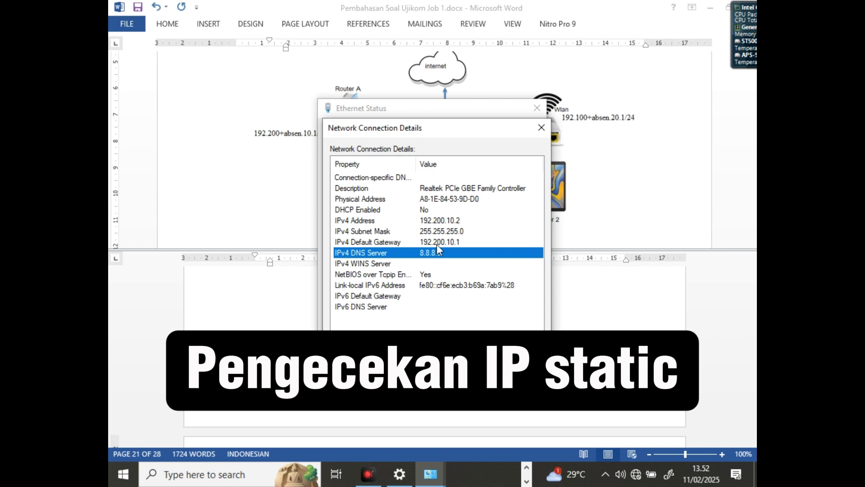
pyautogui.click(438, 242)
pyautogui.click(440, 231)
pyautogui.click(440, 221)
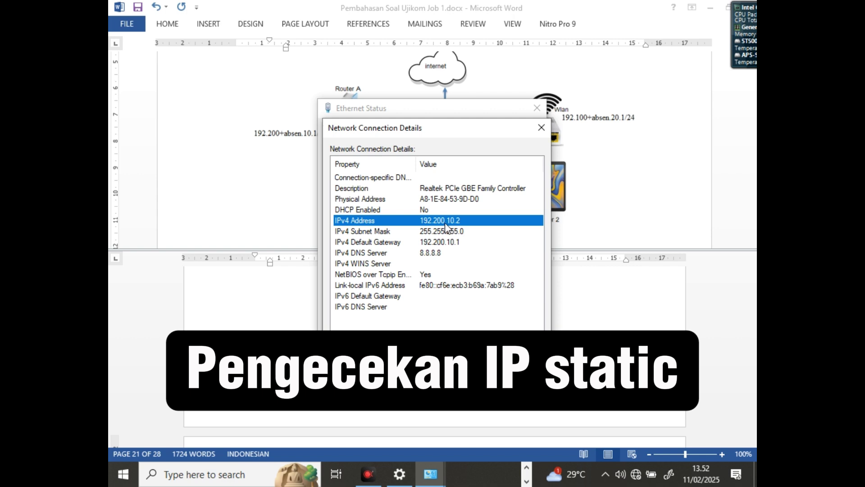
pyautogui.click(447, 243)
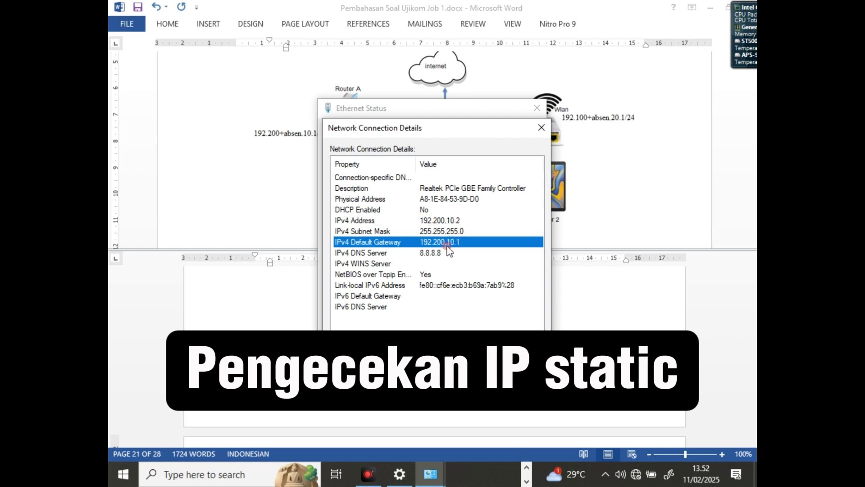
pyautogui.click(437, 253)
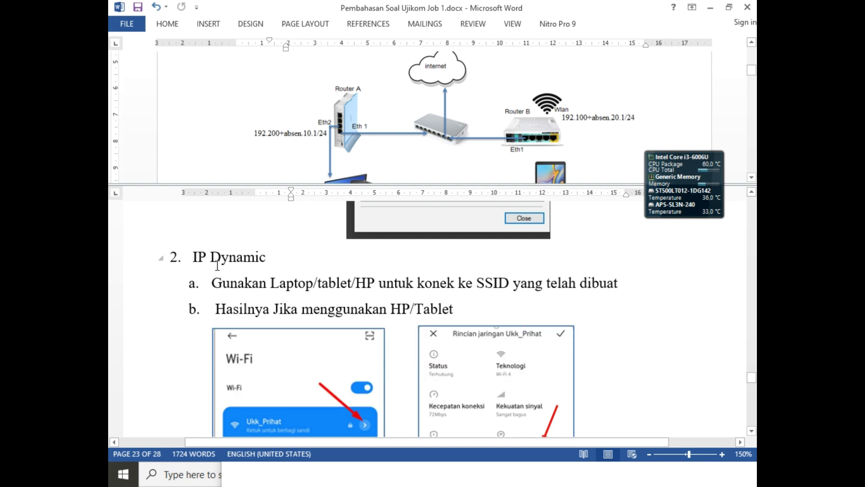
# Scroll the Word guide down to the 'Hasilnya Jika menggunakan HP/Tablet' phone screenshots
pyautogui.scroll(-3, 299, 263)
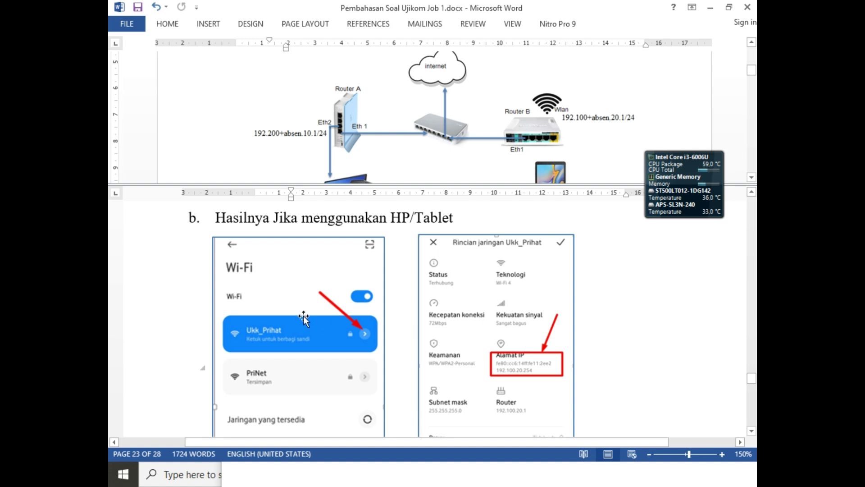